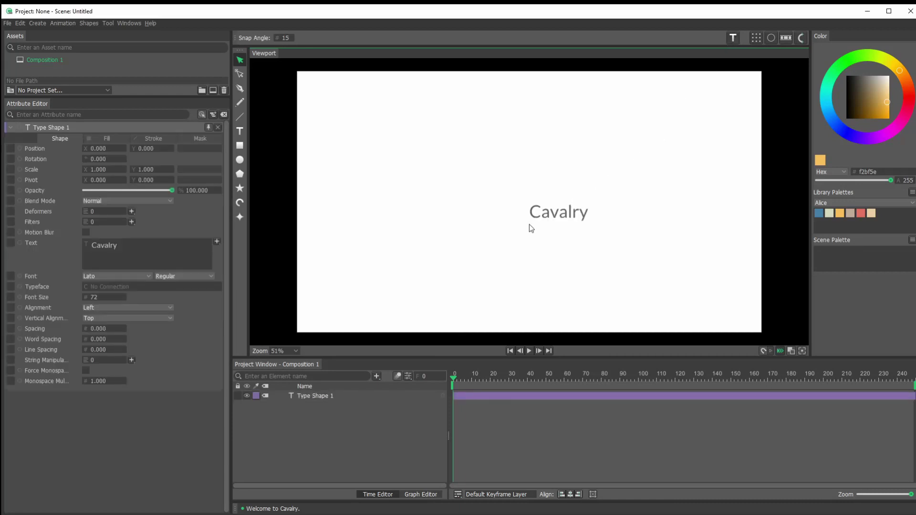
- Shorten the text Cavalry to the single letter C and set its font to Hiruko Alternate
drag(117, 245, 99, 252)
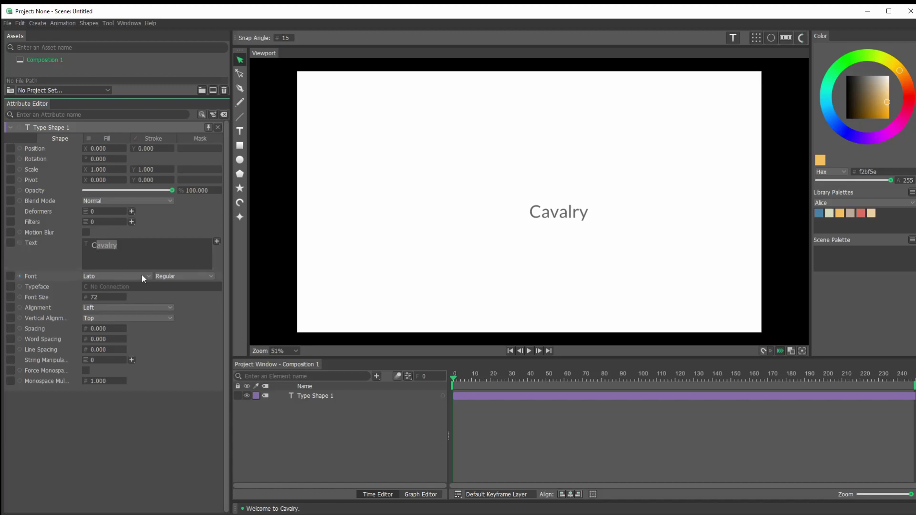
key(BackSpace)
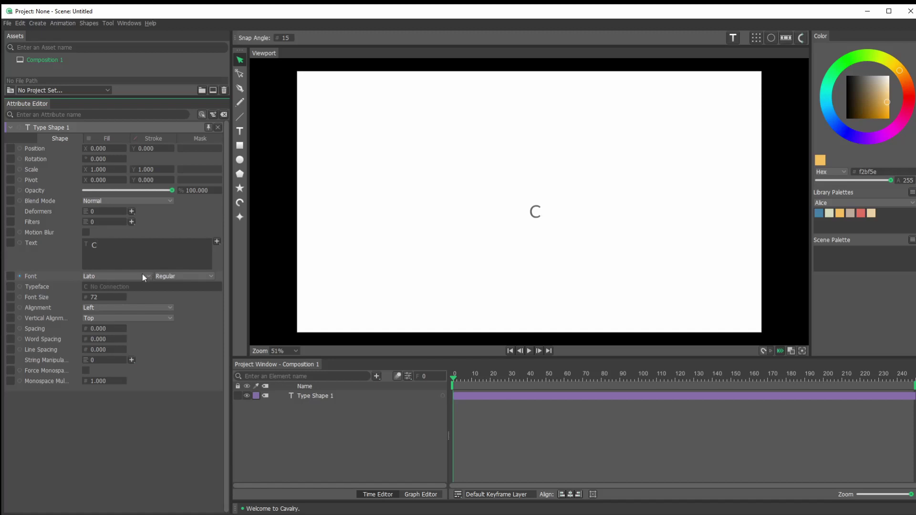
click(148, 276)
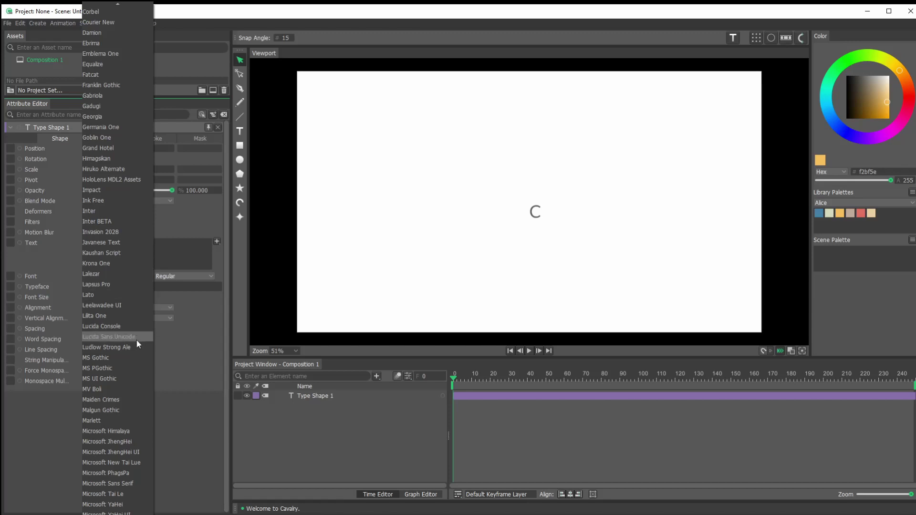
scroll(133, 348, down, 4)
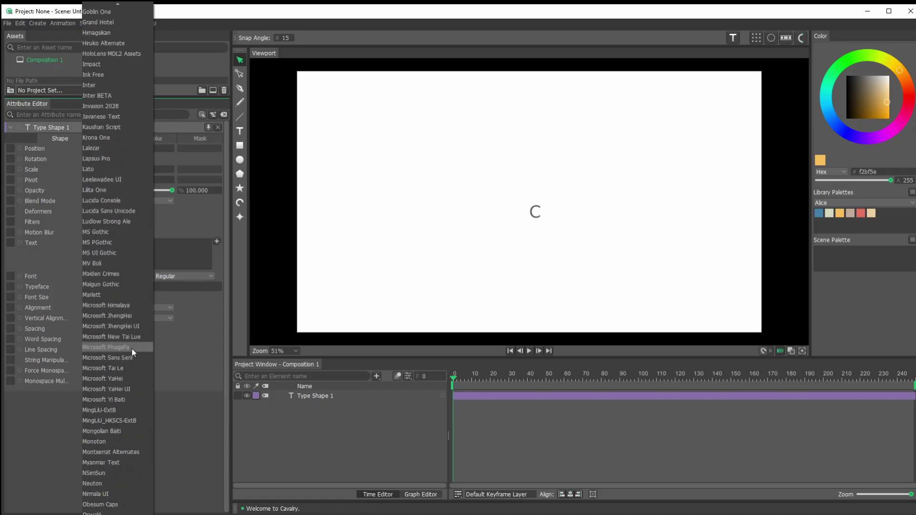
scroll(117, 326, up, 4)
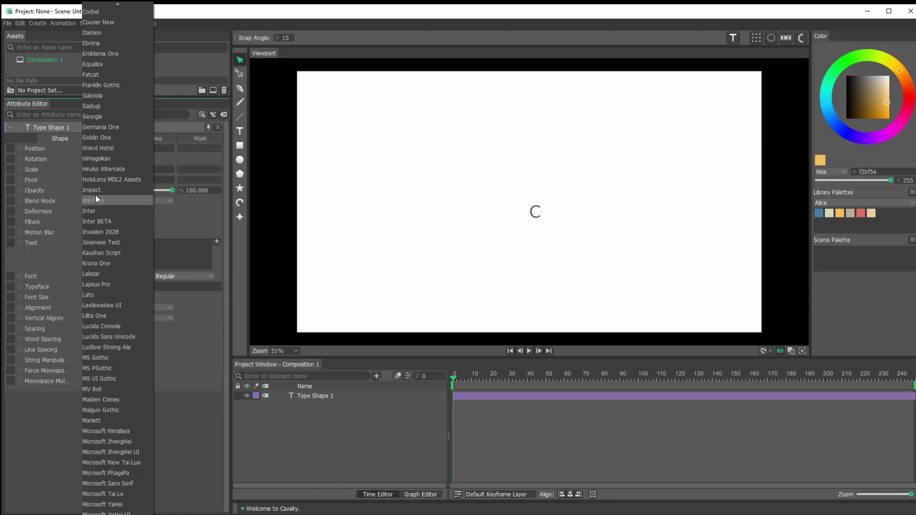
click(103, 170)
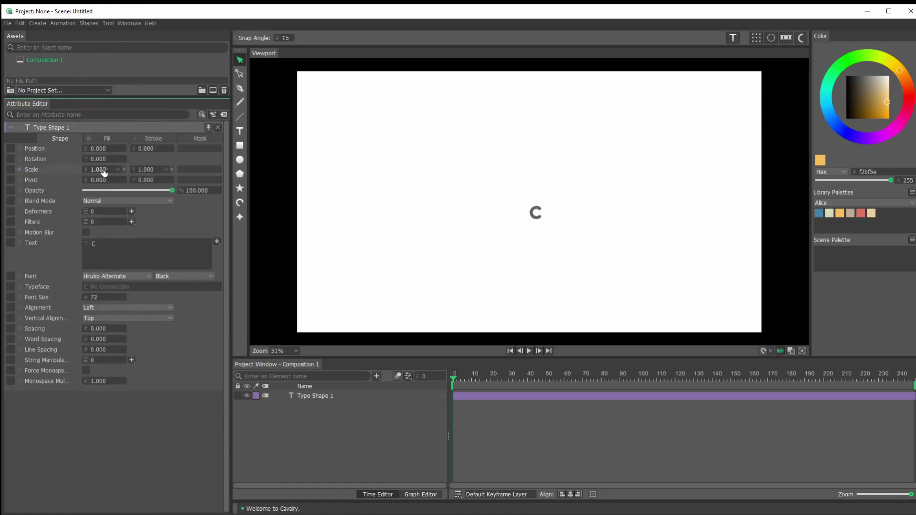
- Switch to the browser to look over the Hiruko font page on dafont.com and its letter samples, and return to Cavalry
key(alt+Tab)
drag(482, 27, 582, 23)
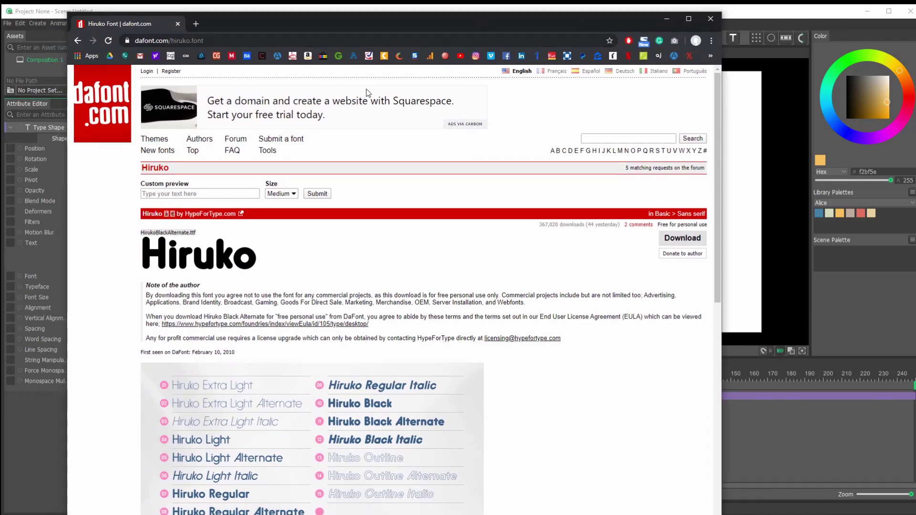
scroll(422, 471, down, 5)
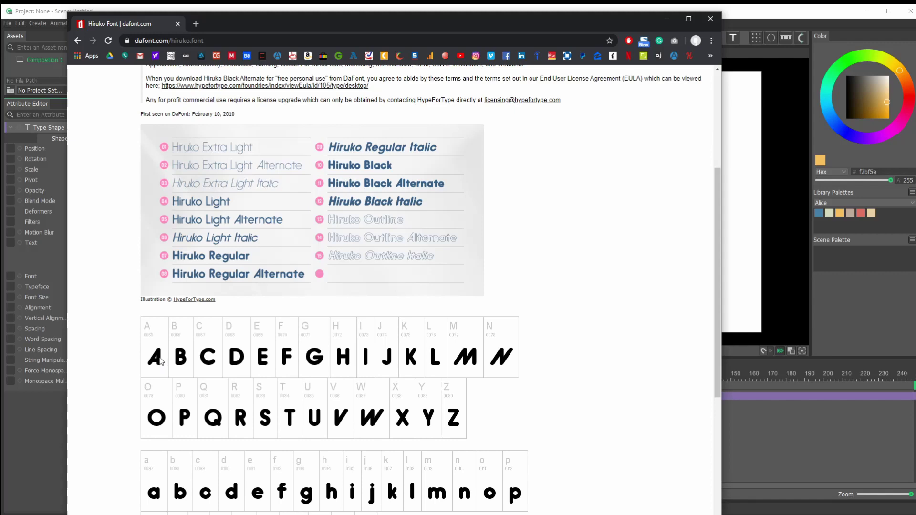
drag(622, 27, 181, 62)
click(228, 54)
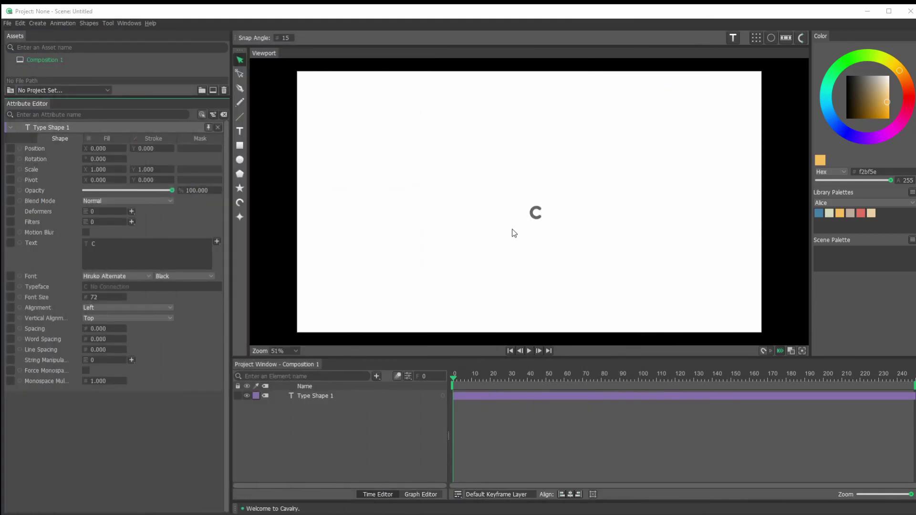
- Set the horizontal alignment of the letter C to Centre
click(538, 220)
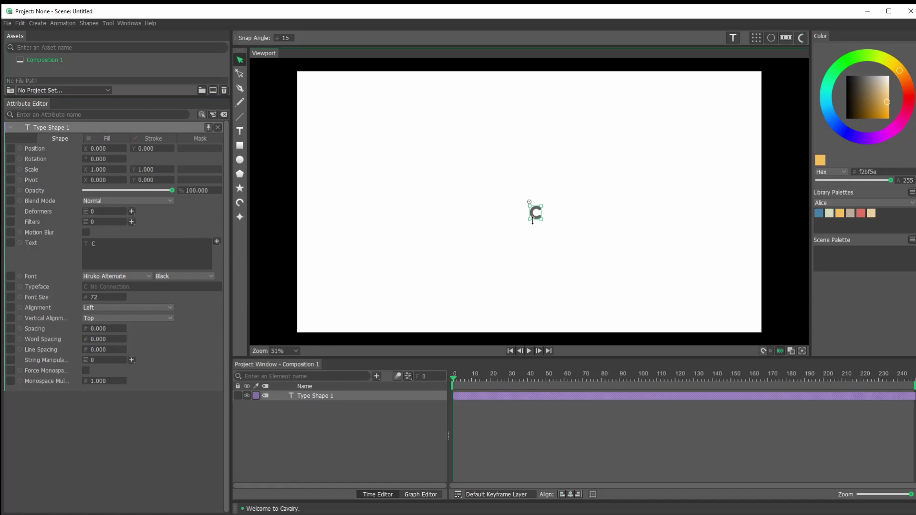
click(108, 310)
click(112, 321)
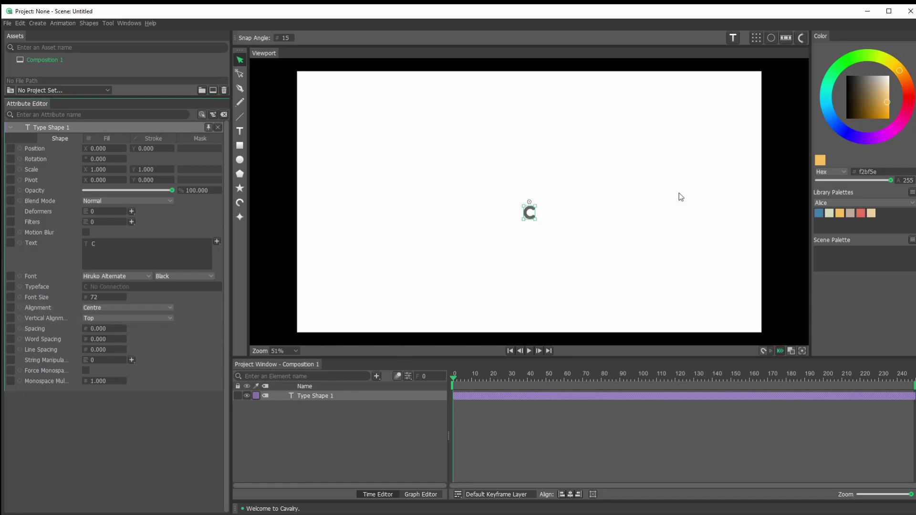
- Move the letter's pivot down to its centre, at about Y -44.4, and fit the whole composition in view
scroll(530, 217, up, 5)
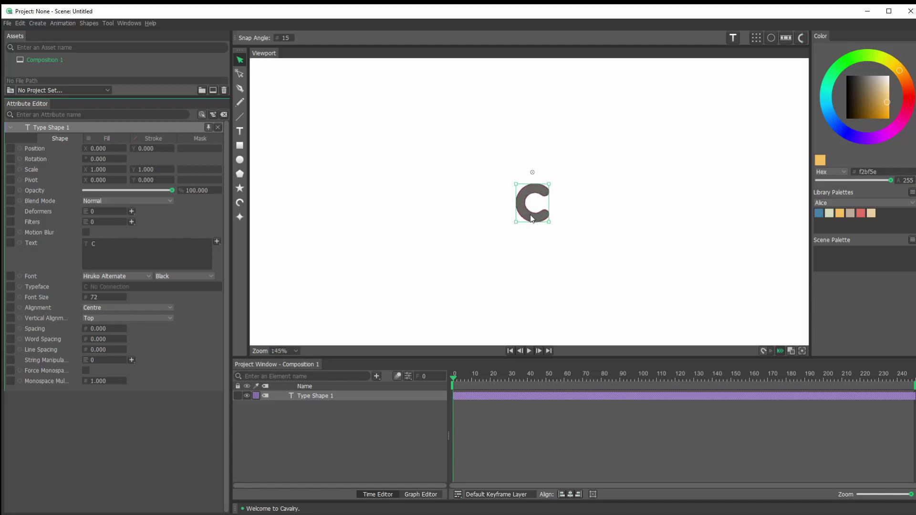
scroll(532, 219, up, 5)
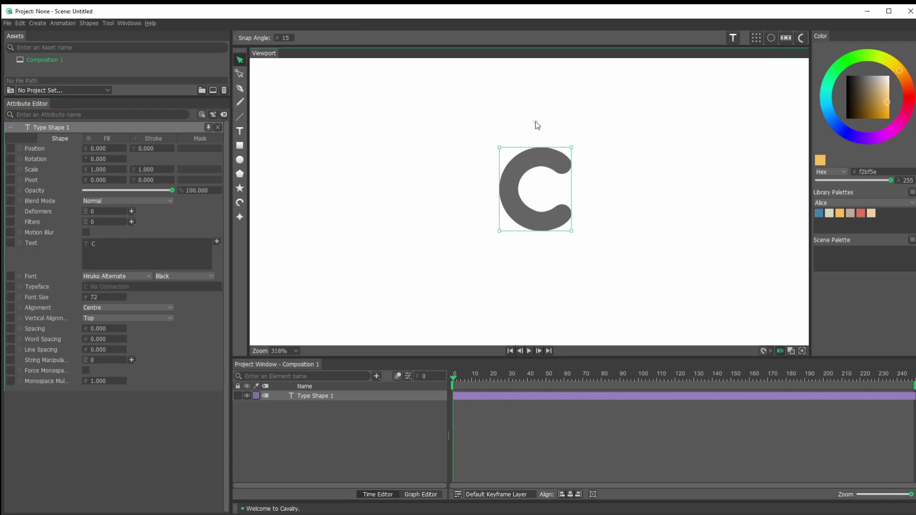
drag(535, 122, 537, 188)
right_click(342, 100)
click(354, 104)
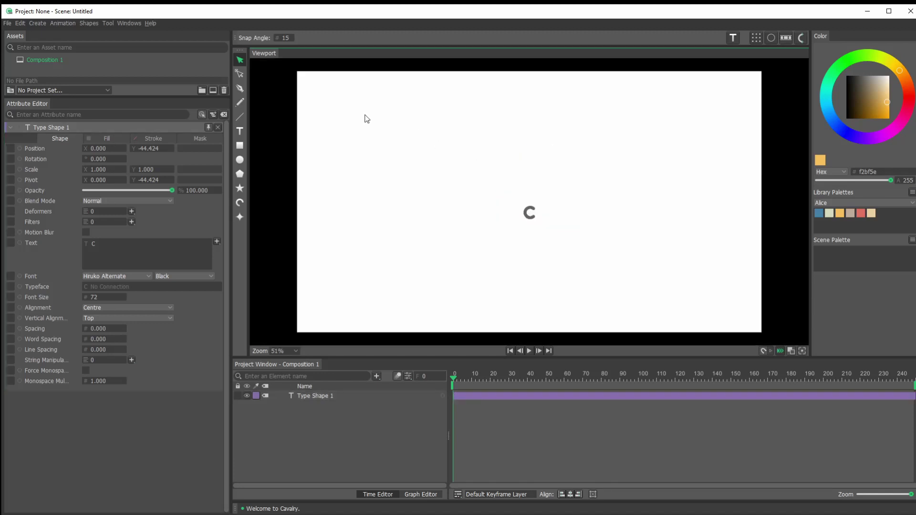
- Enlarge the C to a scale of about 7.59 in the composition's upper half, at about Y 182, and rename it bigLetterr
click(531, 213)
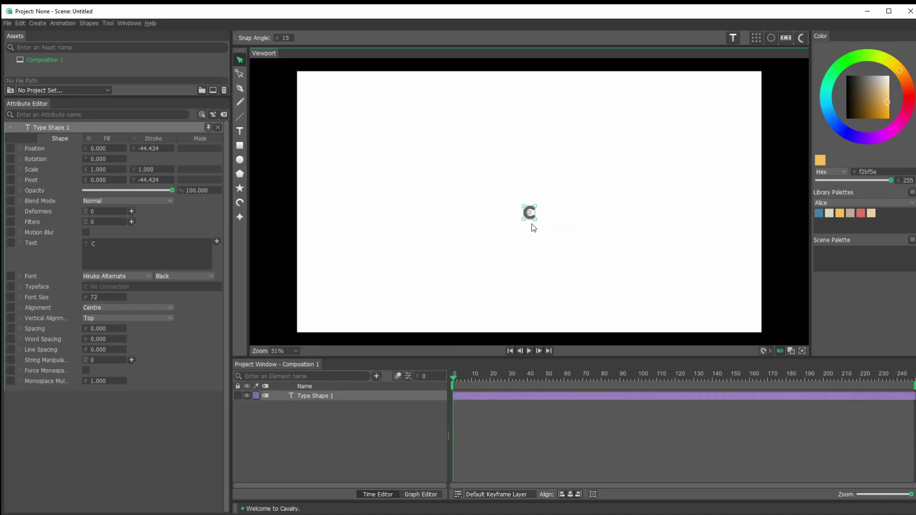
drag(536, 220, 539, 200)
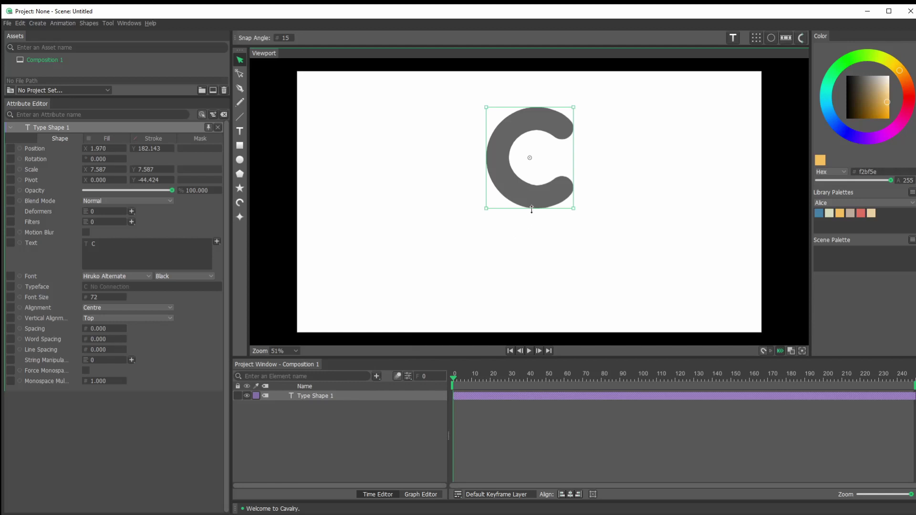
click(322, 399)
double_click(322, 398)
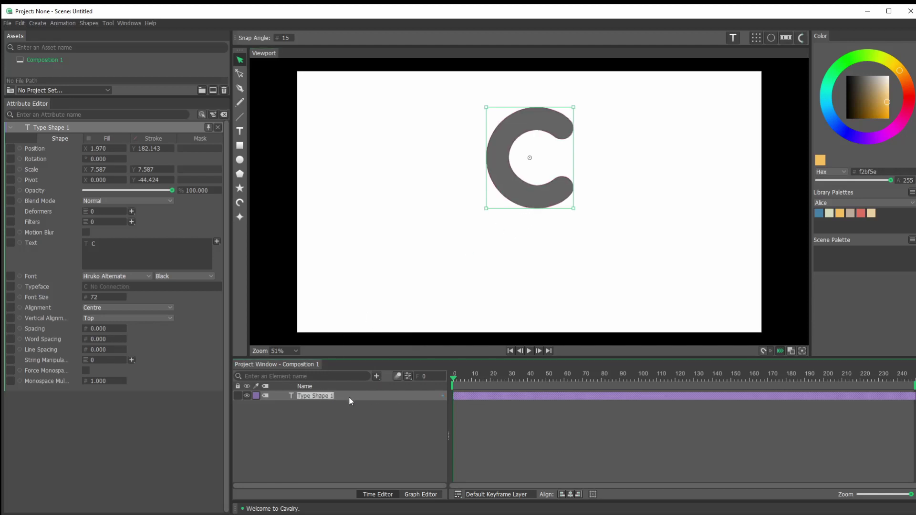
text(bigLetterr)
key(Return)
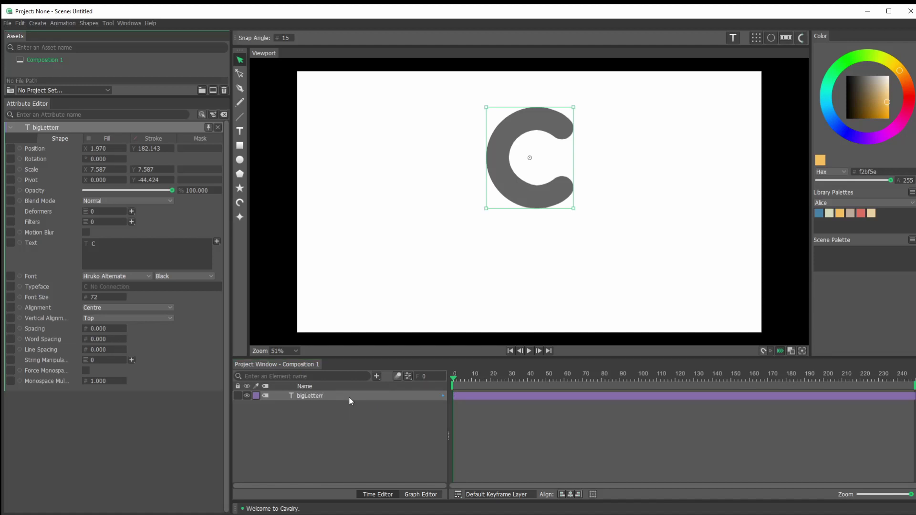
click(549, 194)
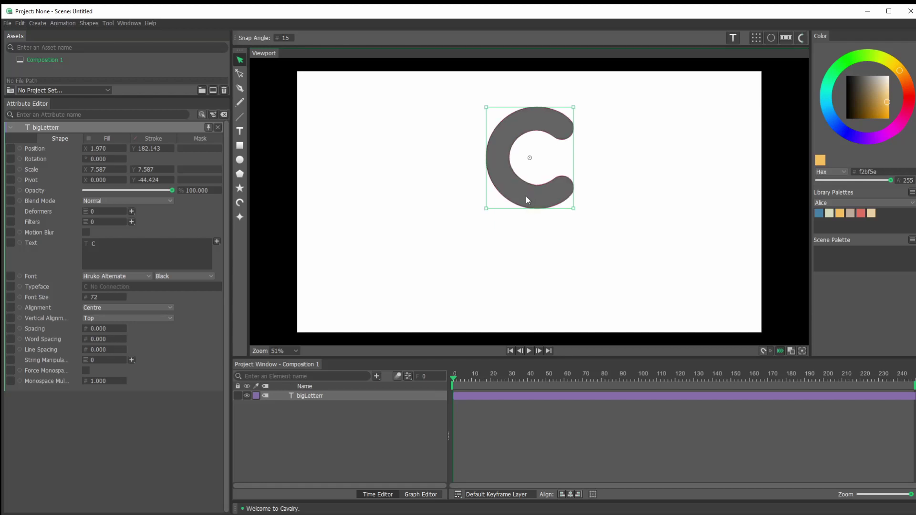
drag(526, 196, 524, 224)
key(ctrl+z)
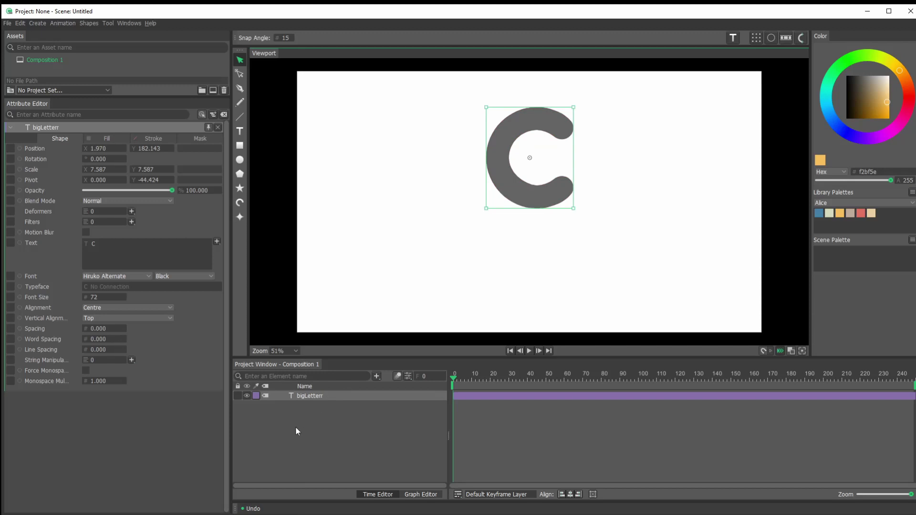
- Duplicate the bigLetterr layer and move the copy straight down to about Y -165
click(307, 396)
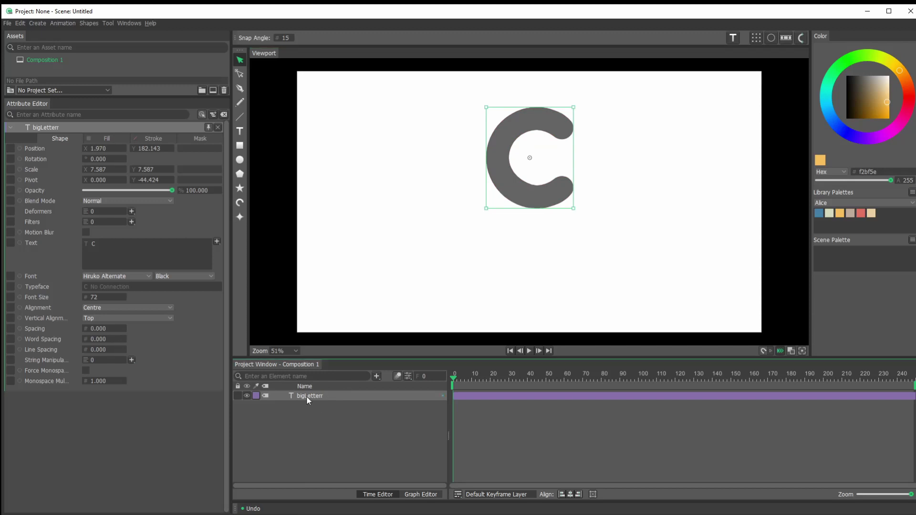
key(ctrl+c)
key(ctrl+v)
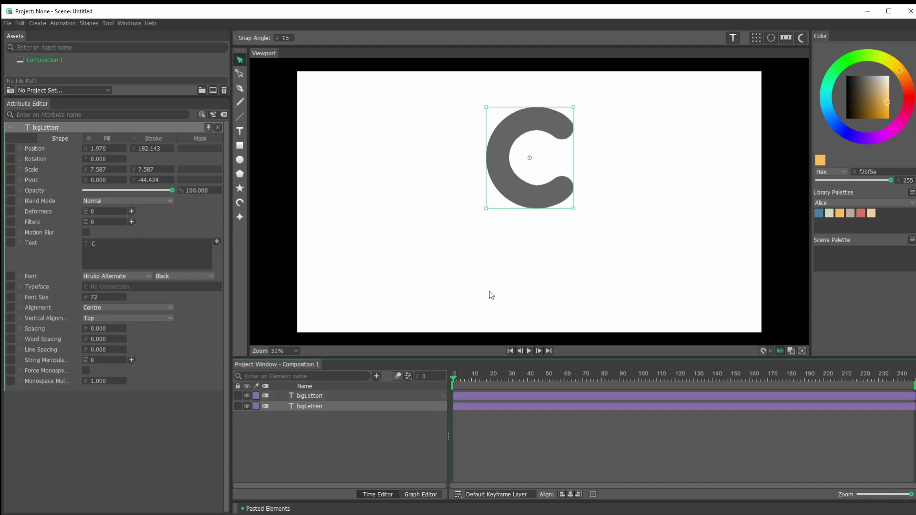
drag(547, 202, 541, 286)
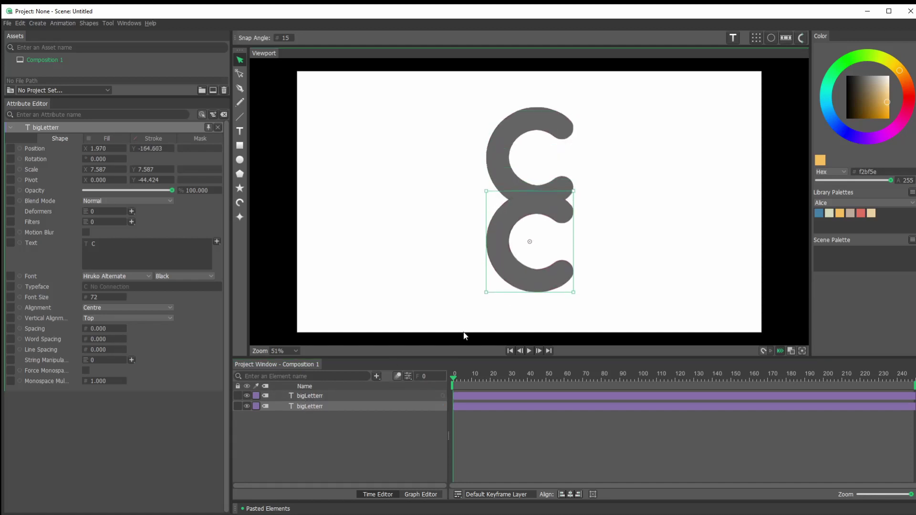
- Rename the lower copy smlLetterr and shrink it to a scale of about 0.86, placed near the composition's lower edge
double_click(310, 406)
key(Return)
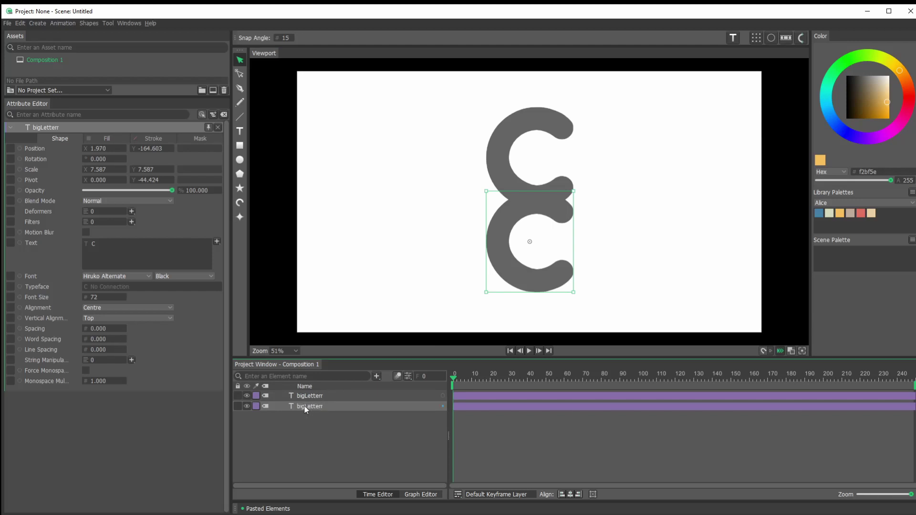
text(sml)
key(Return)
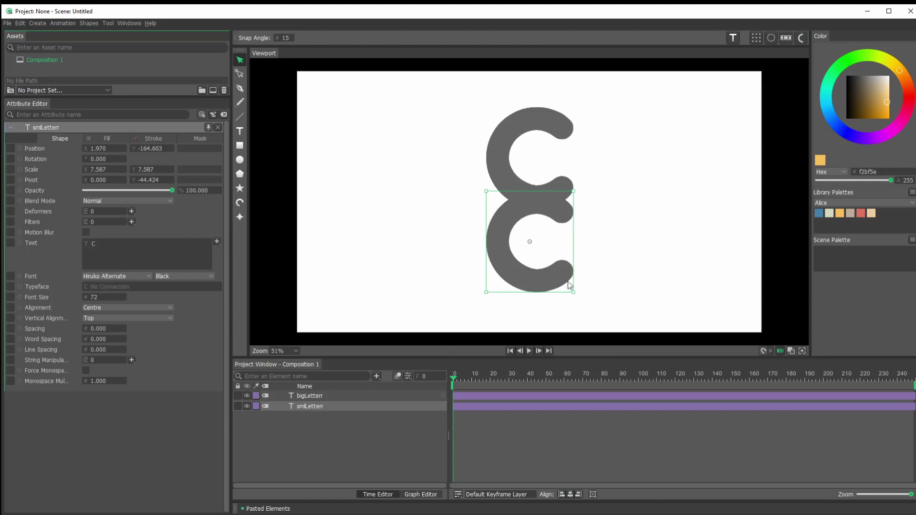
drag(486, 191, 531, 273)
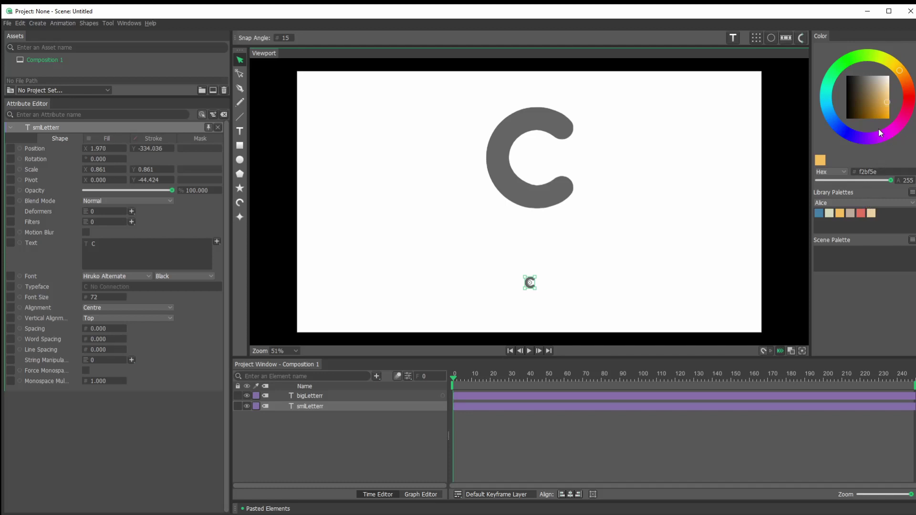
- Mix the cream colour ffebc4 and a paler yellow cream, and add both to the Alice library palette
drag(886, 101, 889, 87)
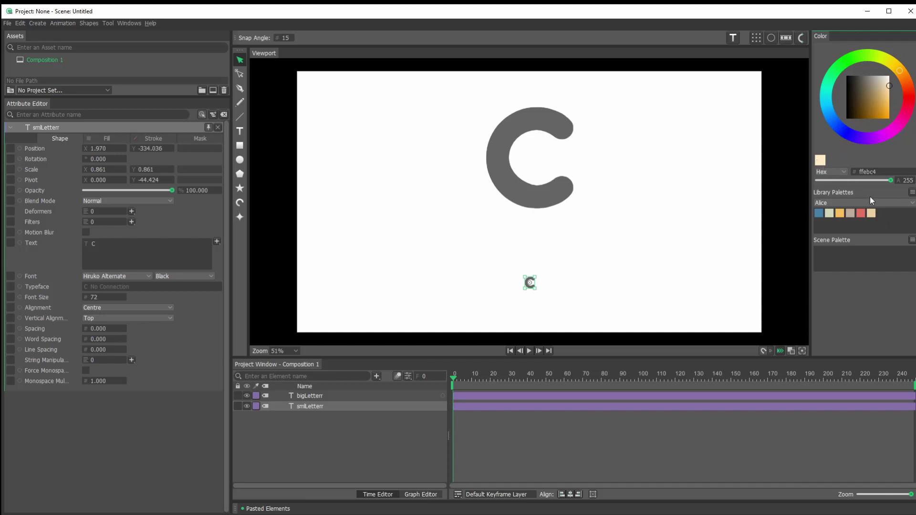
drag(824, 158, 881, 213)
mouse_move(889, 87)
mouse_down()
mouse_move(895, 104)
mouse_move(892, 57)
mouse_up()
click(884, 101)
drag(884, 102, 890, 82)
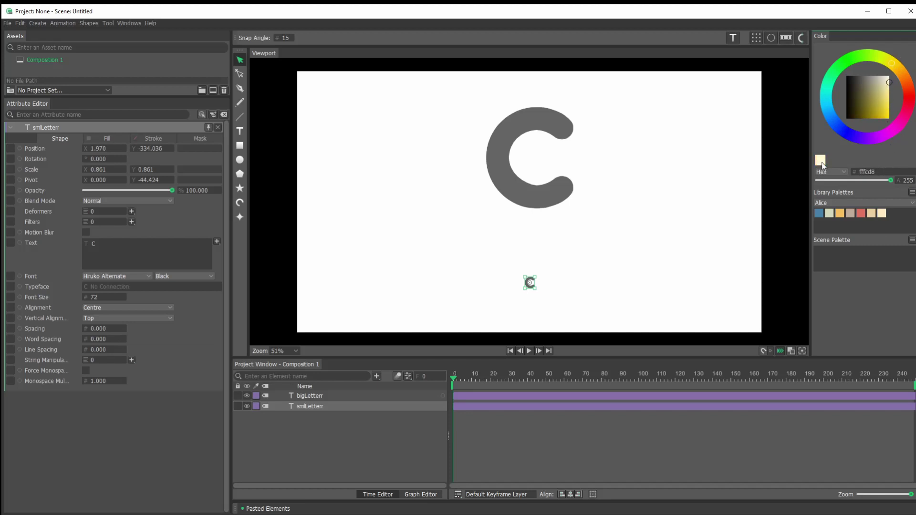
drag(820, 163, 889, 212)
- Remove the ffebc4 and beige e9d1a3 swatches from the Alice library palette
click(883, 214)
click(874, 215)
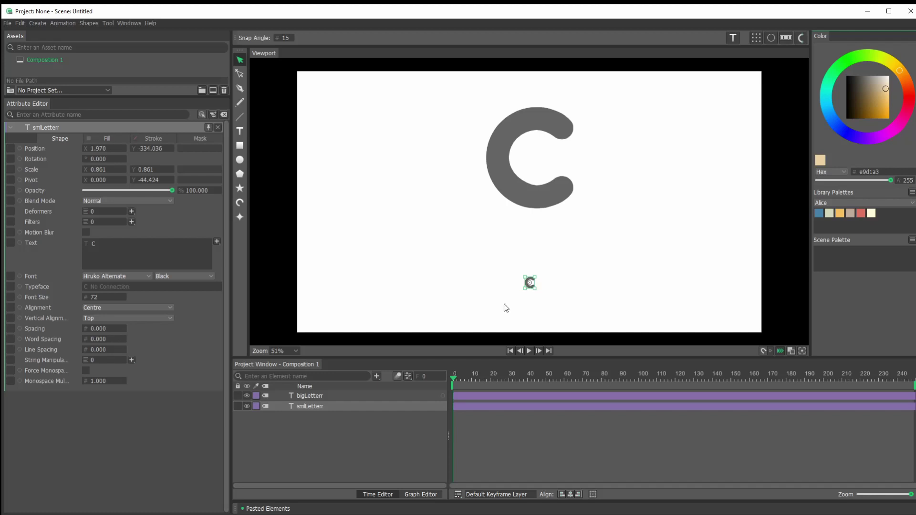
- Add a Convex Hull shape with nothing selected and place its layer below bigLetterr and smlLetterr
click(333, 434)
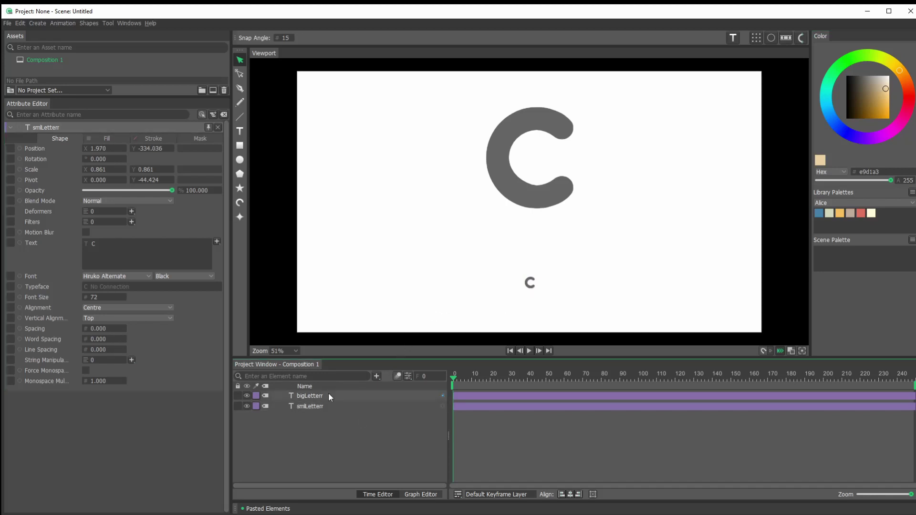
click(378, 377)
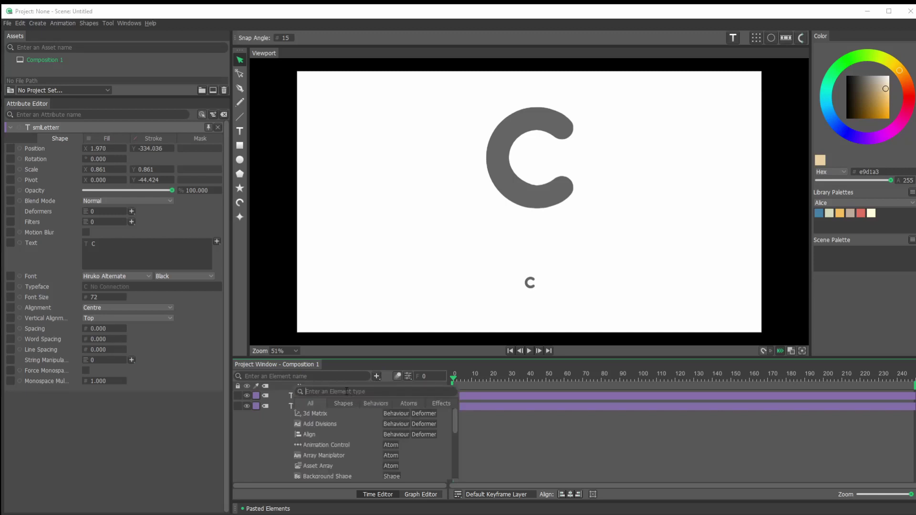
text(hull)
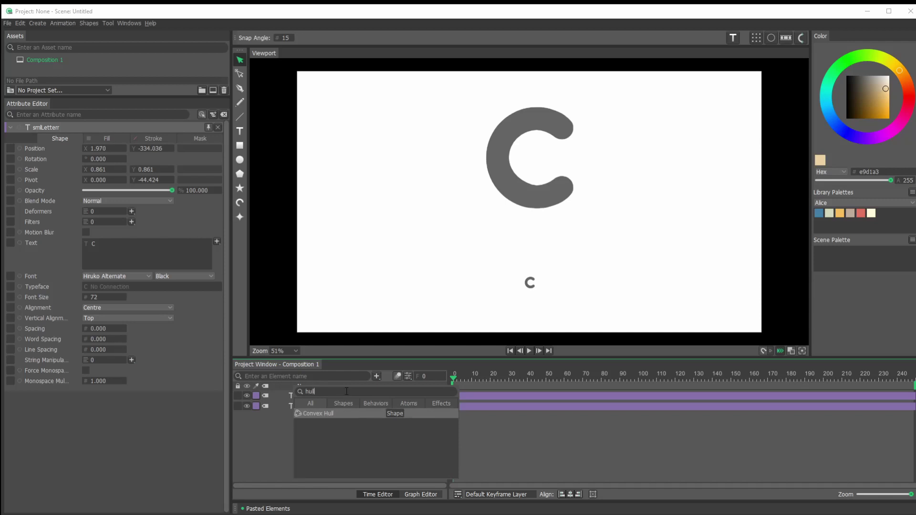
click(322, 414)
drag(319, 401, 325, 422)
drag(327, 440, 333, 447)
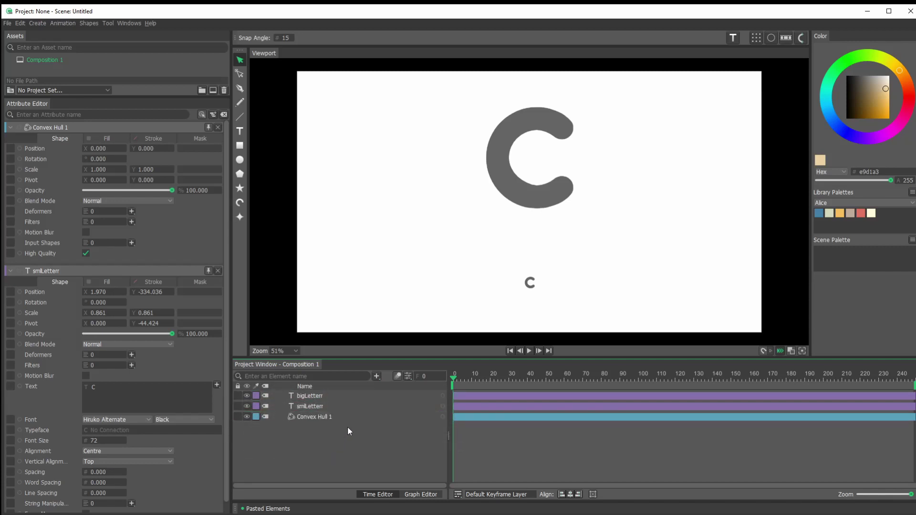
- Connect bigLetterr to the Input Shapes of the Convex Hull
click(318, 417)
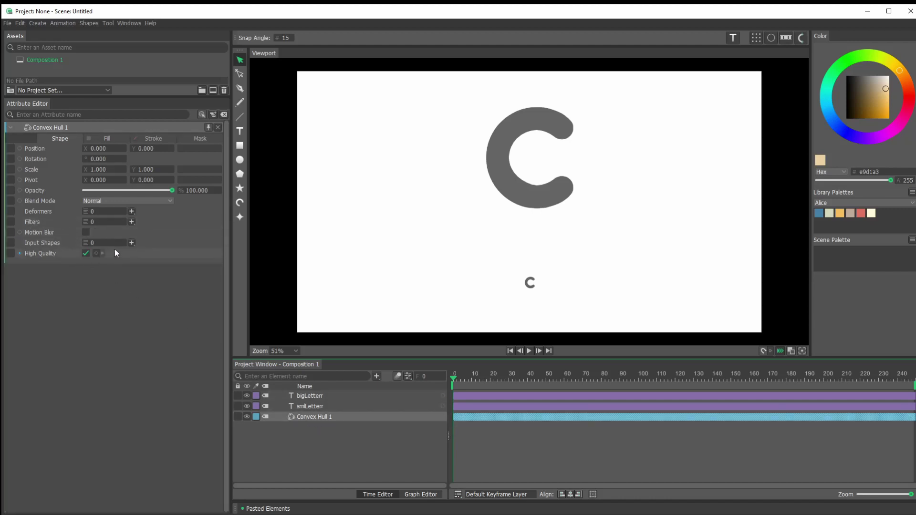
drag(443, 395, 109, 245)
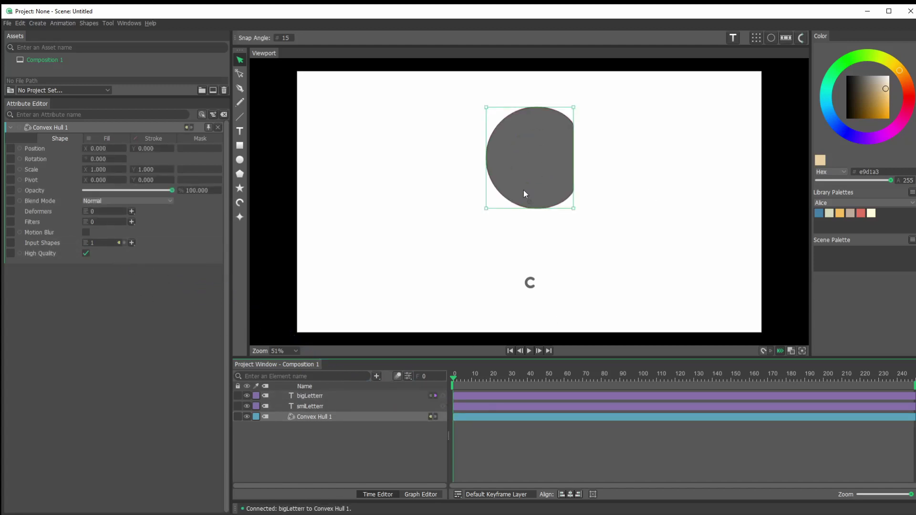
- Connect smlLetterr to the Input Shapes of the Convex Hull, and undo the accidental move of the hull
drag(440, 409, 101, 239)
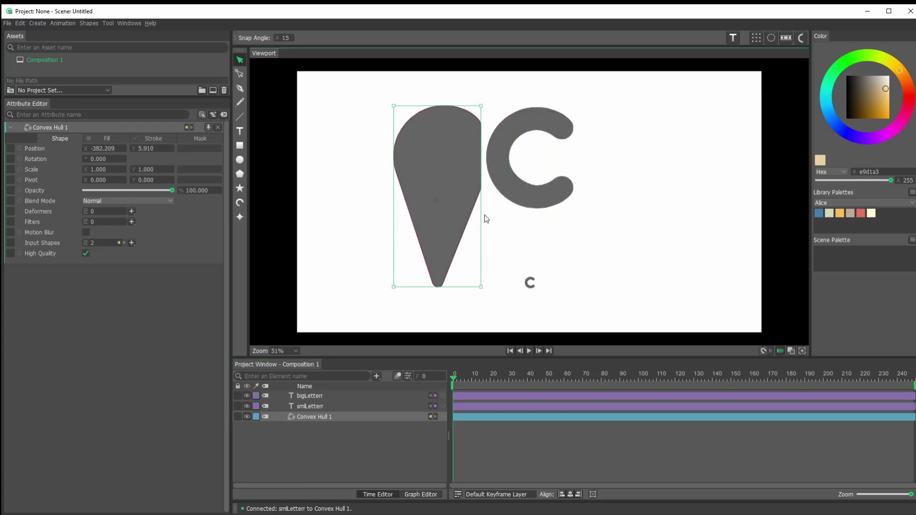
key(ctrl+z)
- Try moving bigLetterr left and slightly down on the canvas to test the hull connection, and undo the move
click(317, 396)
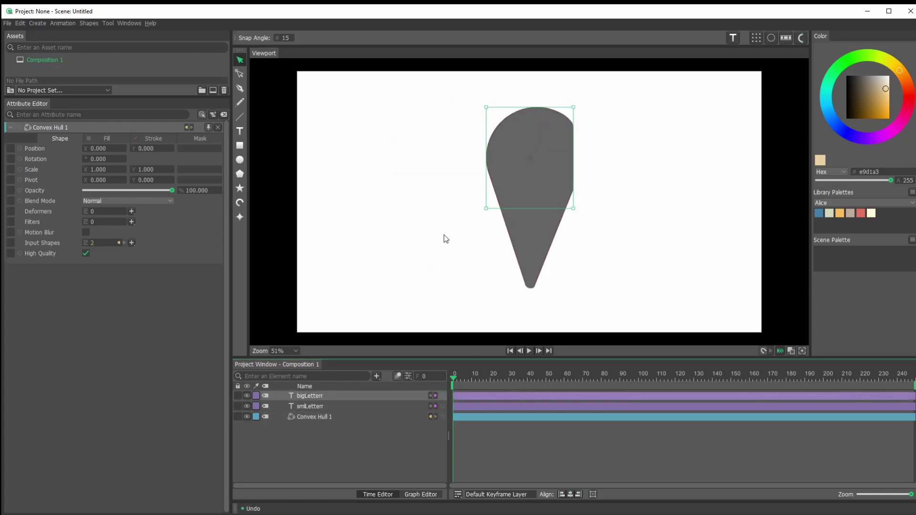
drag(529, 186, 370, 204)
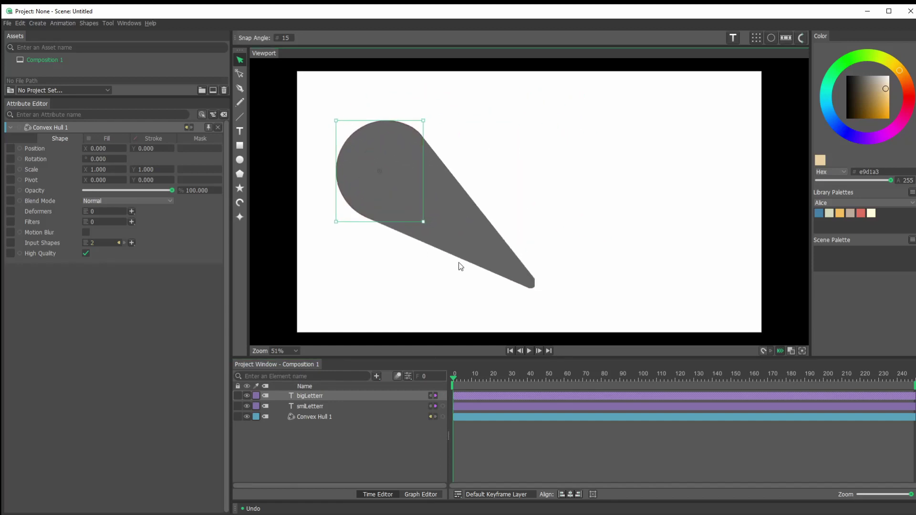
key(ctrl+z)
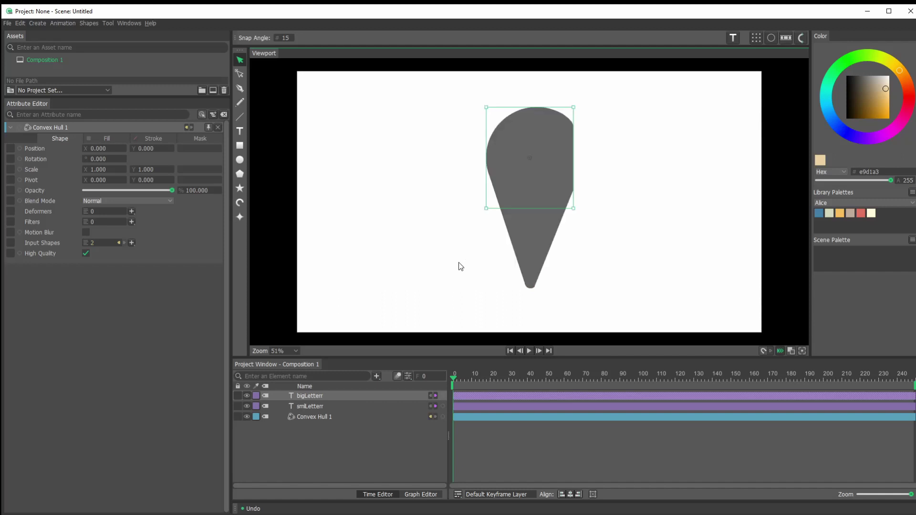
- Set the fill colour of bigLetterr to the red d9695f from the Alice library palette
ctrl+click(303, 400)
click(114, 139)
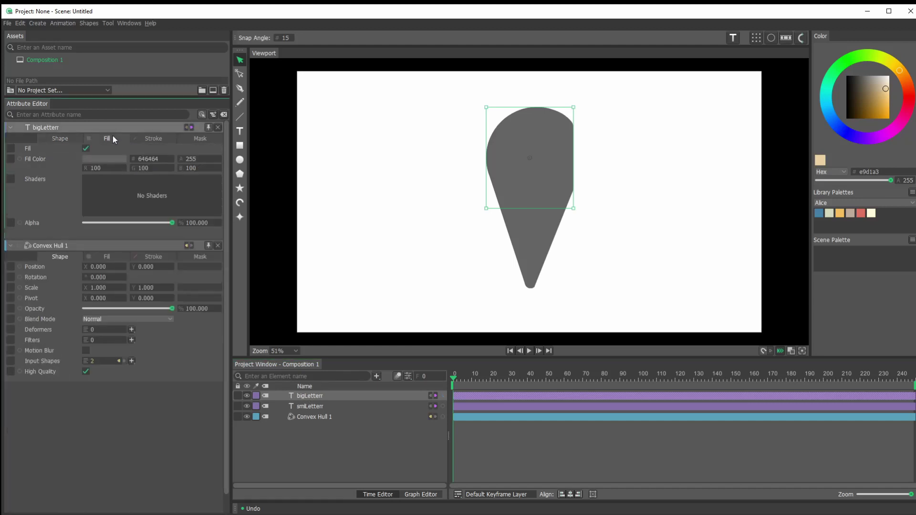
click(115, 159)
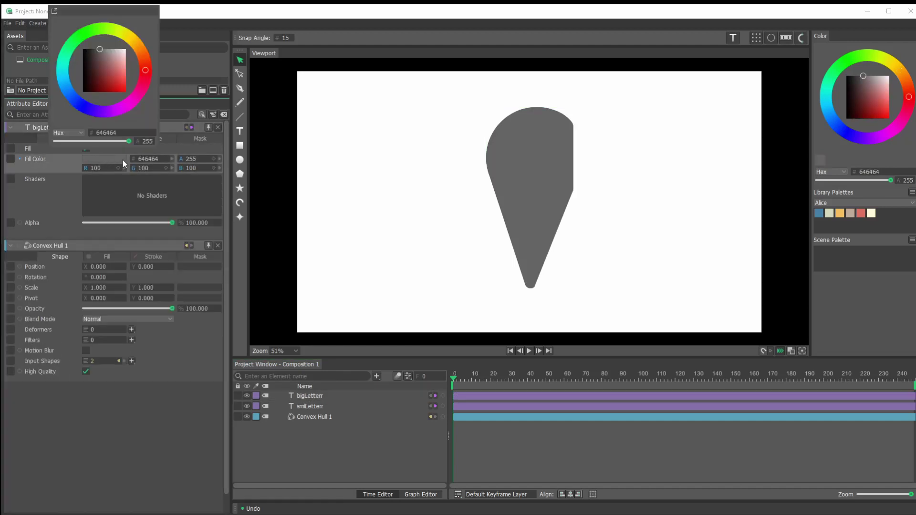
click(861, 213)
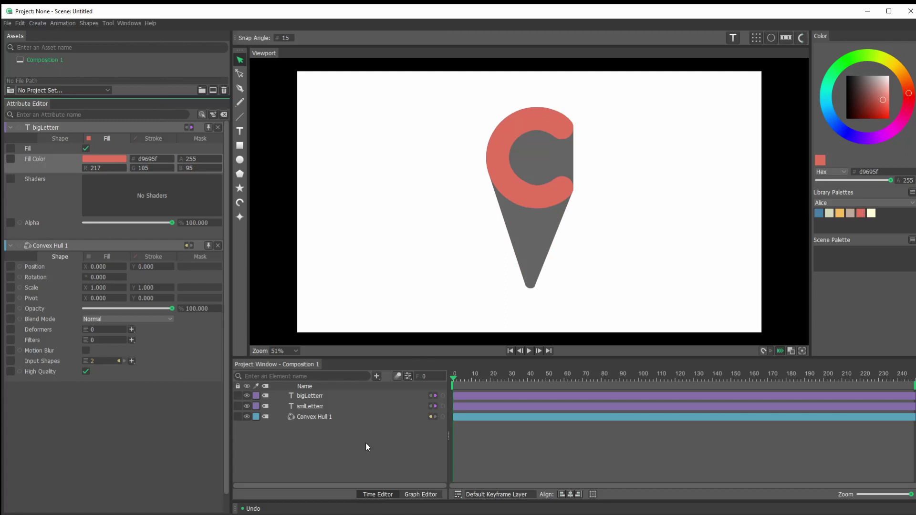
- Select the Convex Hull layer and show the shape's fill settings
click(316, 419)
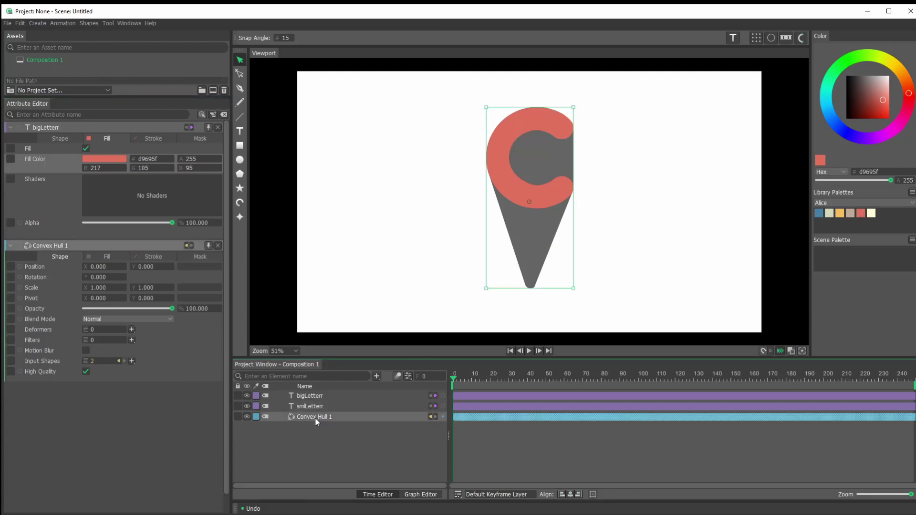
click(105, 258)
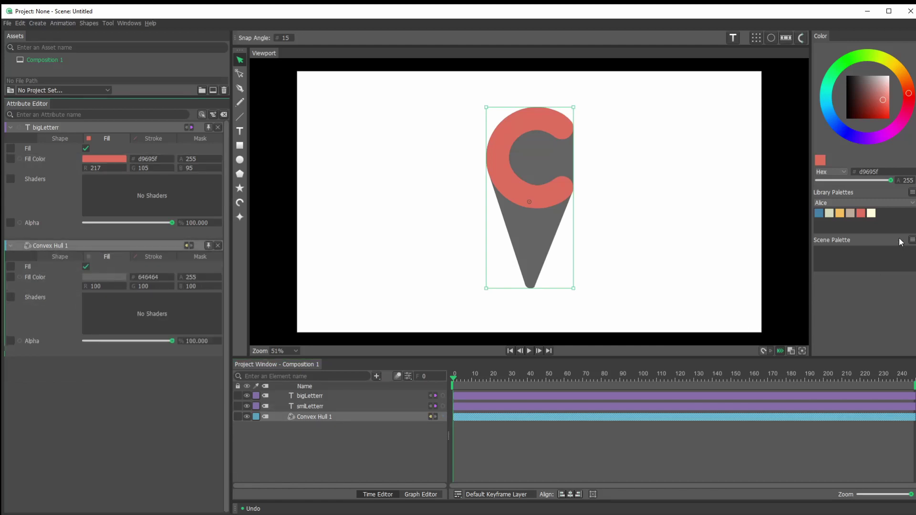
click(840, 214)
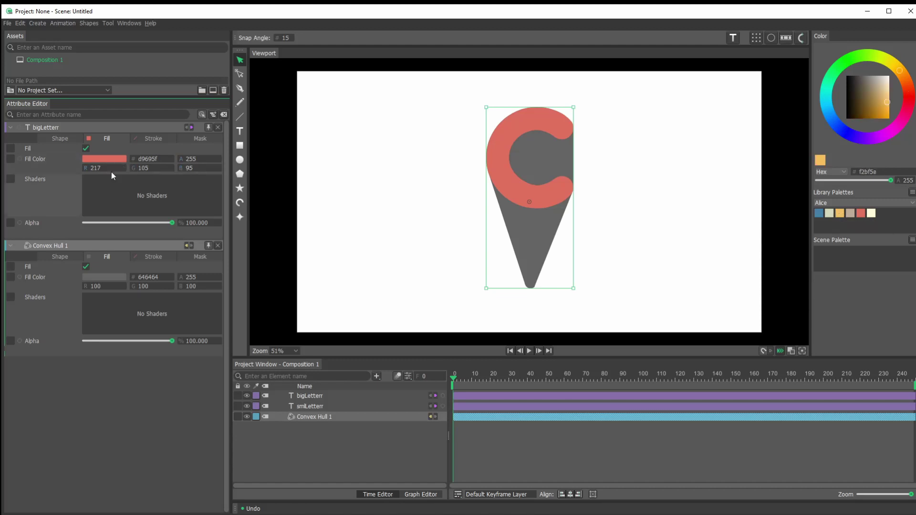
click(114, 158)
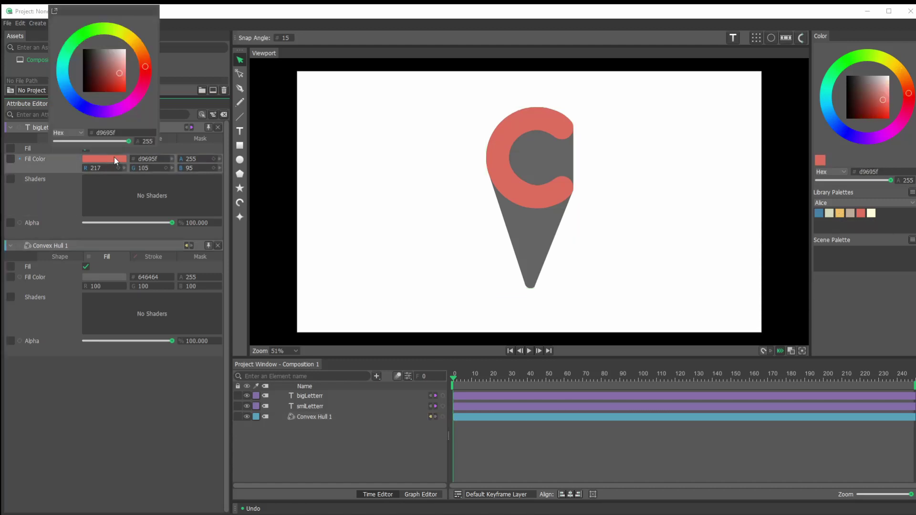
click(840, 214)
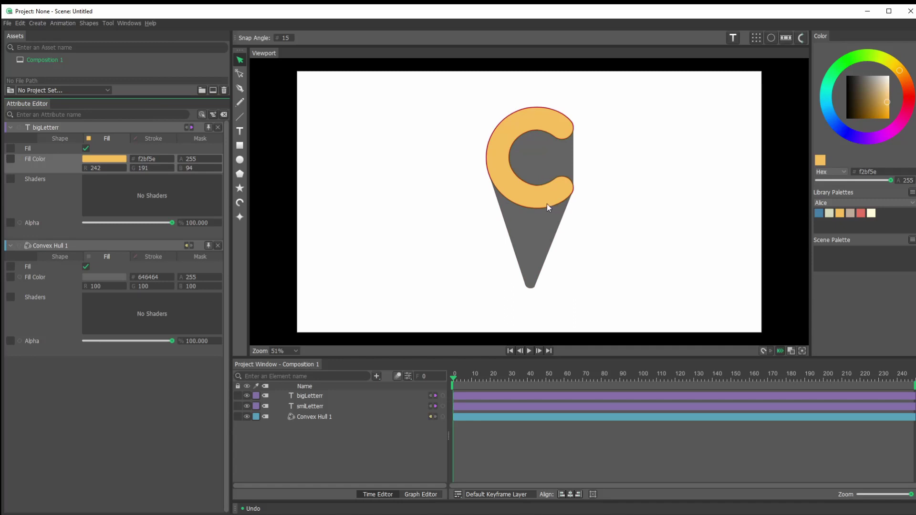
key(ctrl+z)
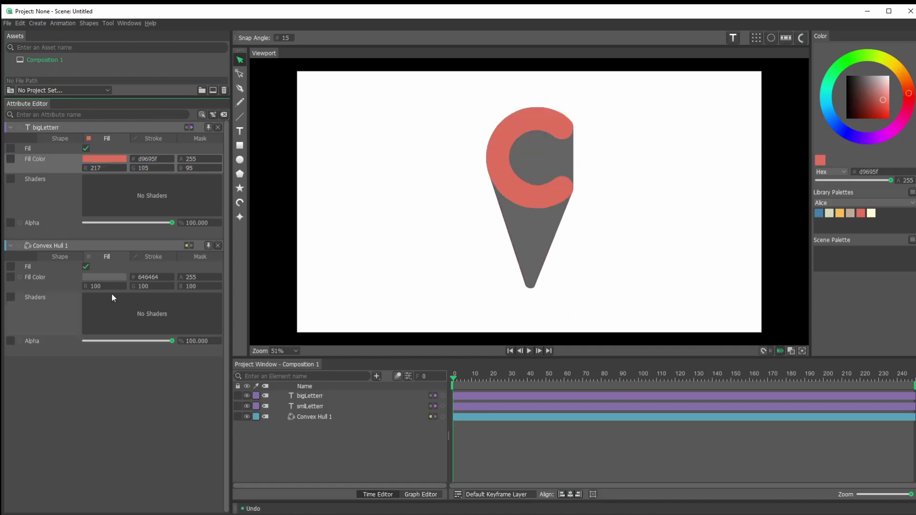
- Set the Convex Hull's fill colour to the yellow f2bf5e from the Alice library palette
click(104, 279)
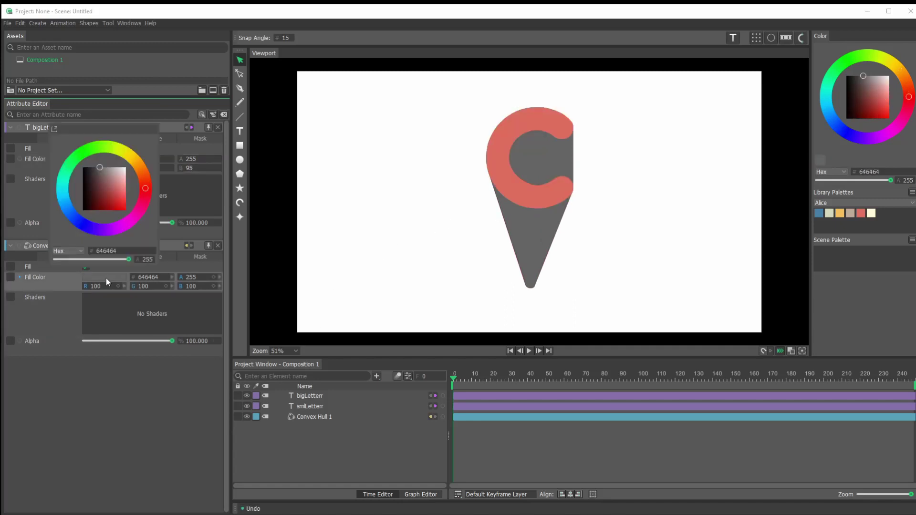
click(840, 214)
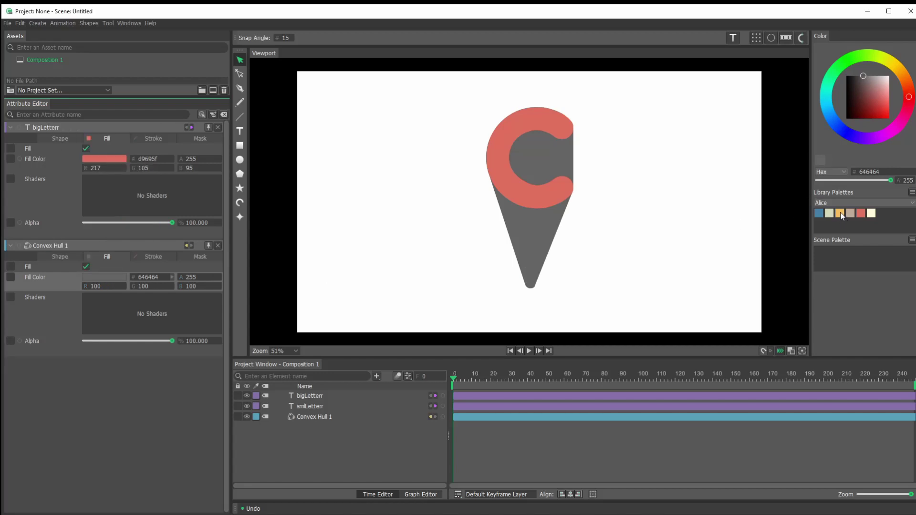
- Give smlLetterr the same yellow f2bf5e fill from the Alice library palette, and clear the selection
click(530, 286)
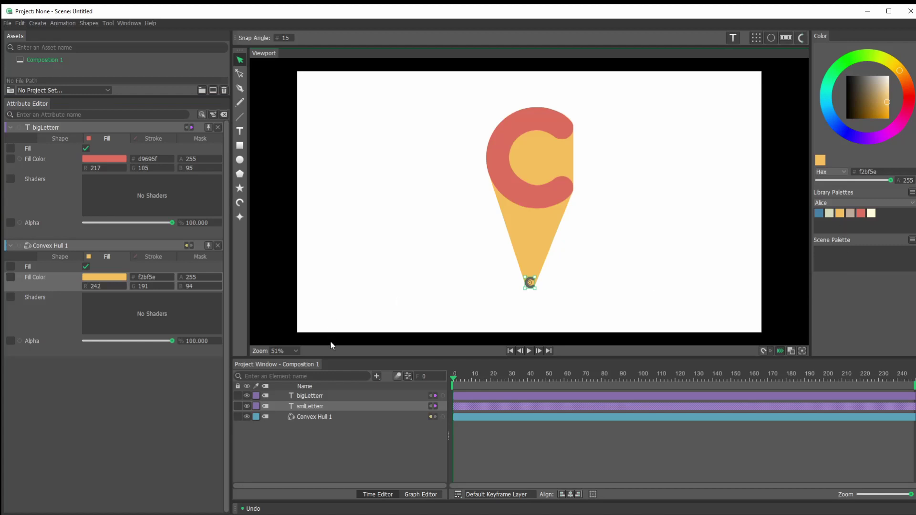
click(294, 408)
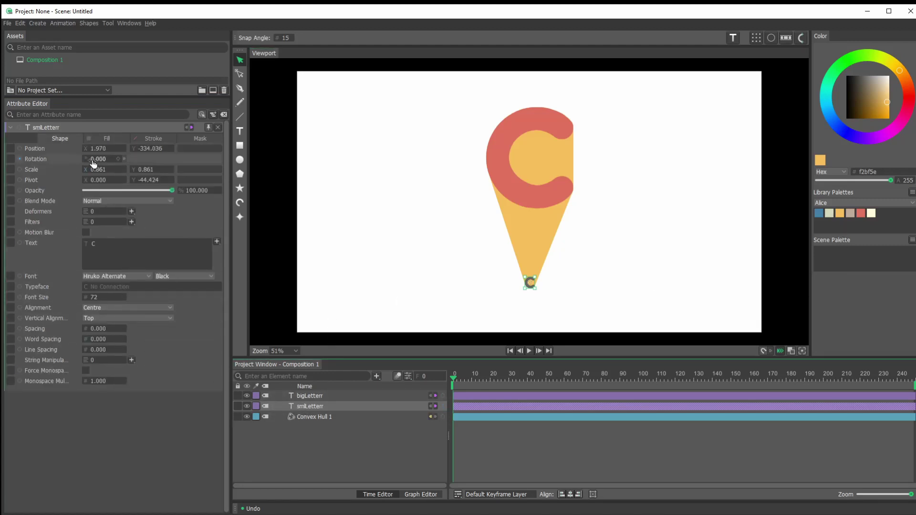
click(107, 139)
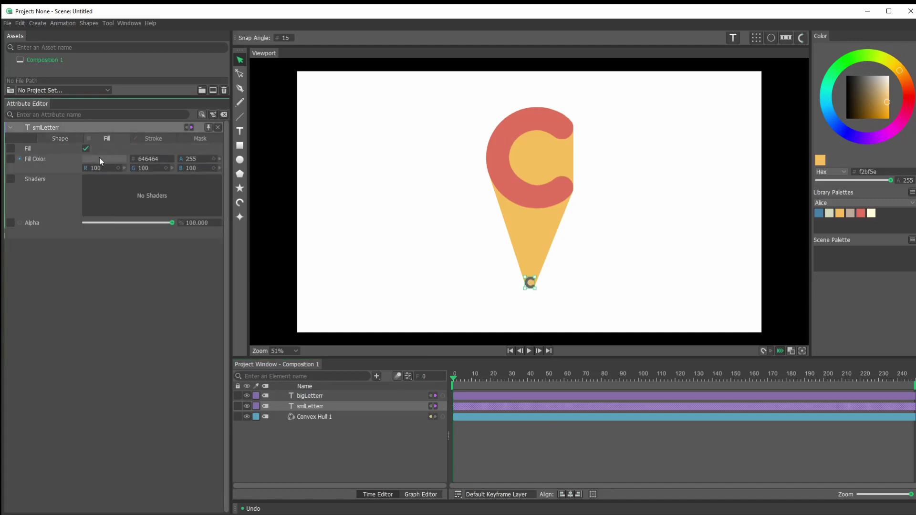
click(99, 157)
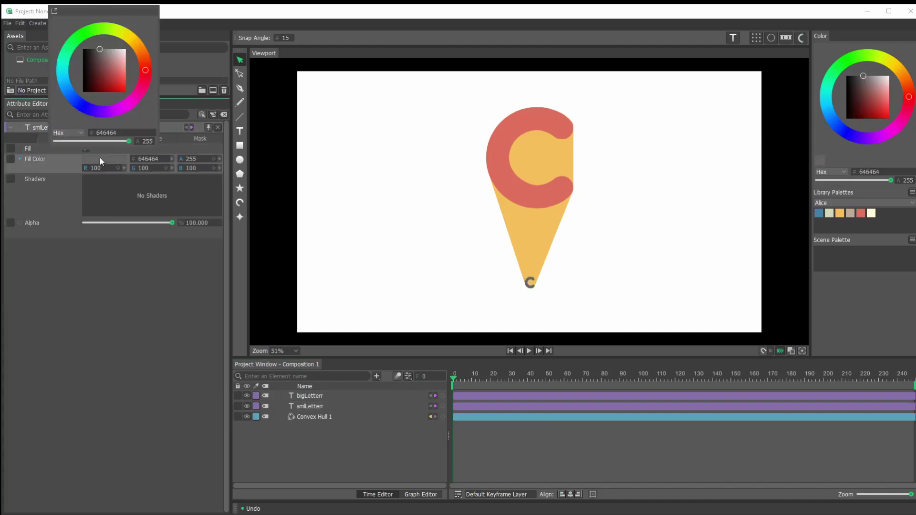
click(840, 215)
click(367, 466)
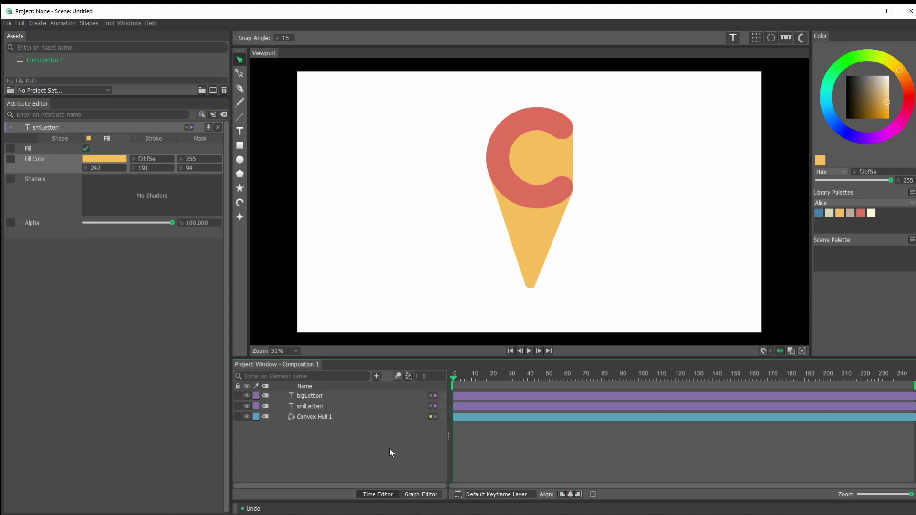
- Shift the red C to the left to check how the yellow hull follows, and undo the shift
drag(556, 196, 449, 199)
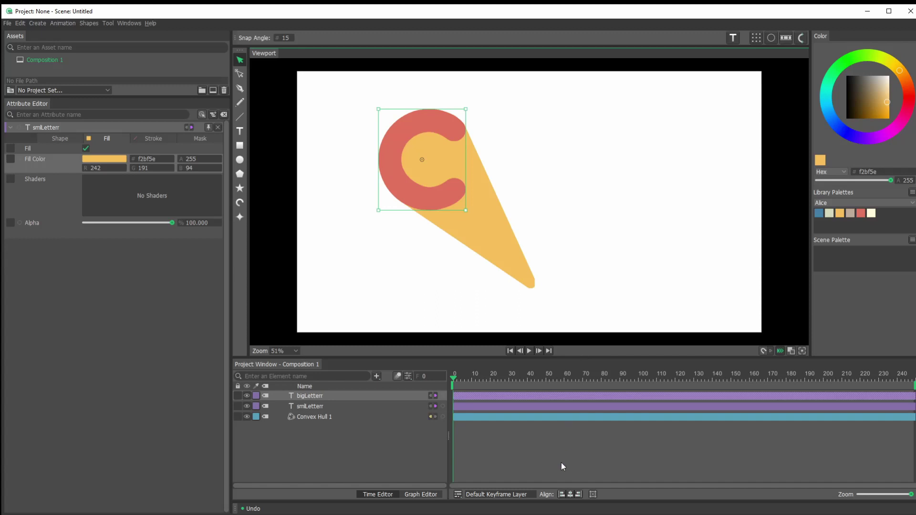
key(ctrl+z)
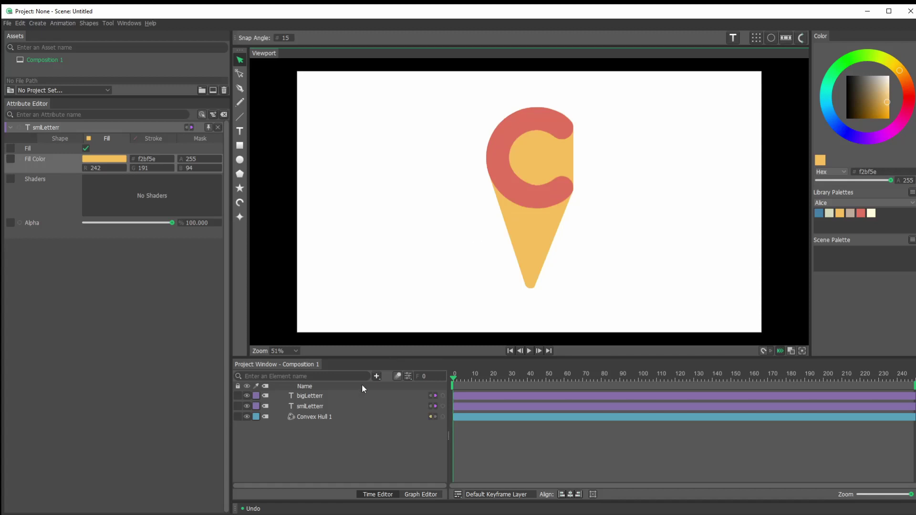
- Add an Outline shape to bigLetterr and place its layer directly below bigLetterr
click(315, 400)
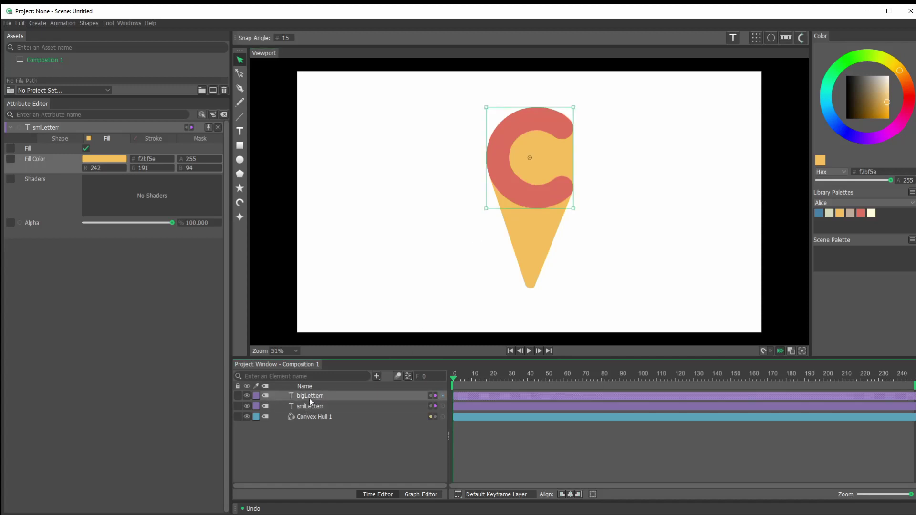
click(772, 39)
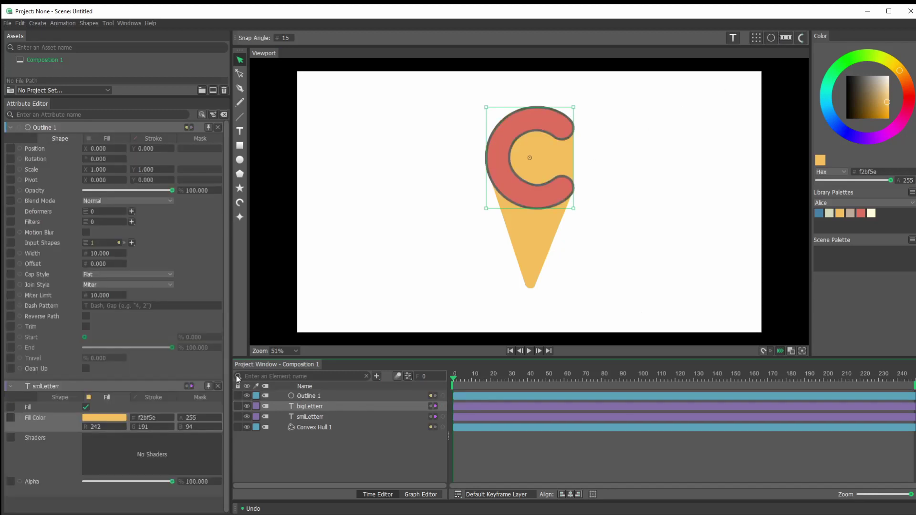
drag(313, 398, 316, 415)
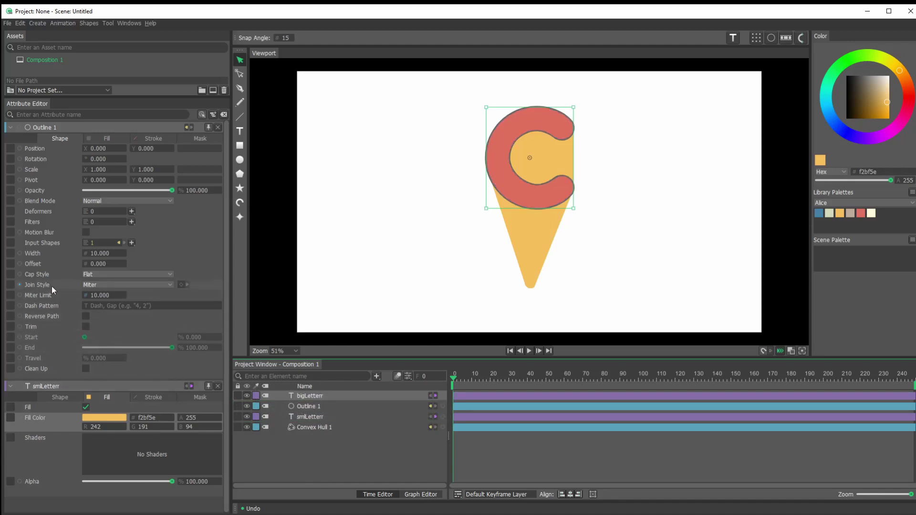
- Set the Outline's width to 29 and its fill colour to the cream fffcd8 from the Alice library palette
drag(99, 254, 112, 255)
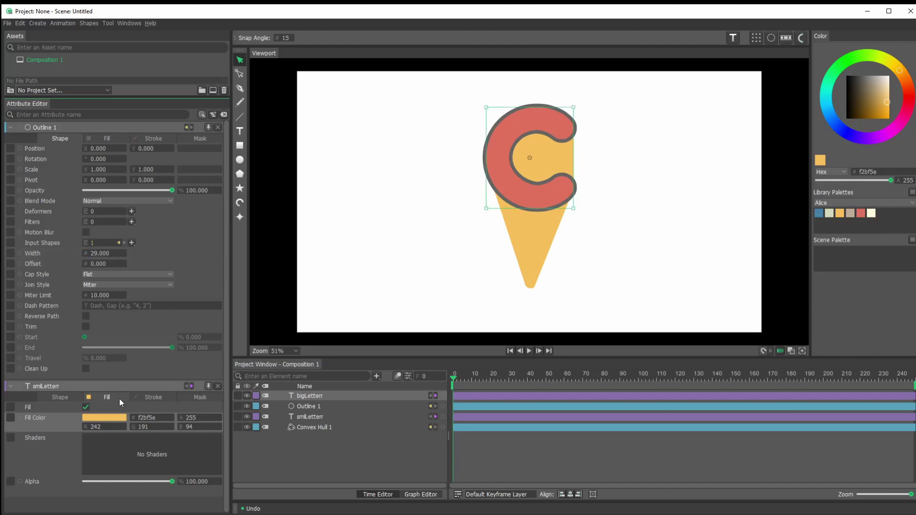
click(105, 138)
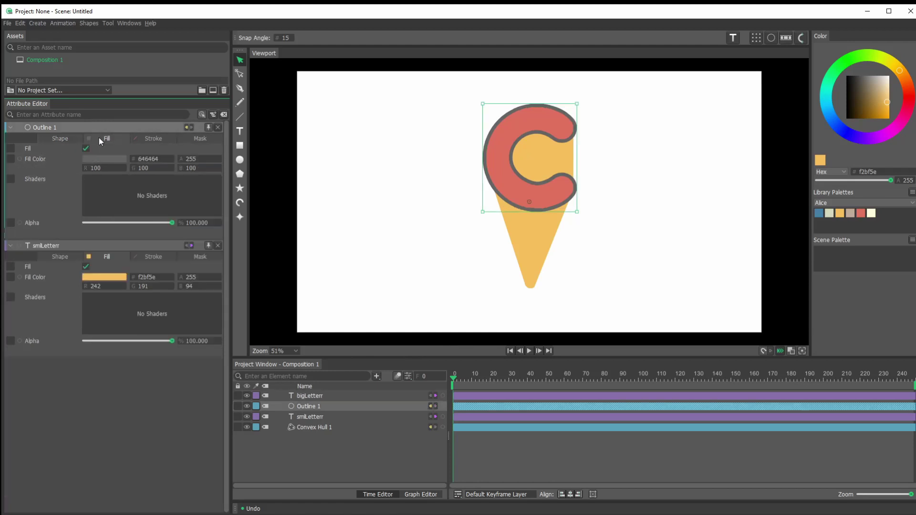
click(110, 159)
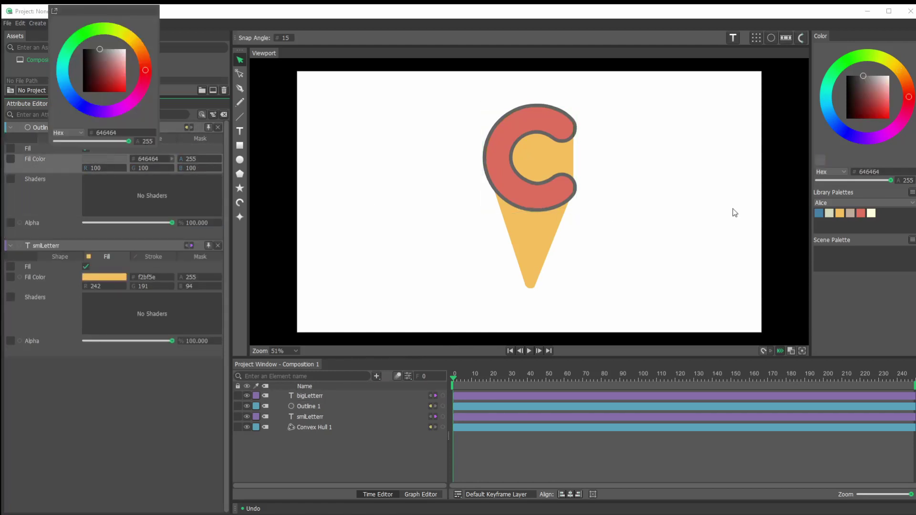
click(871, 213)
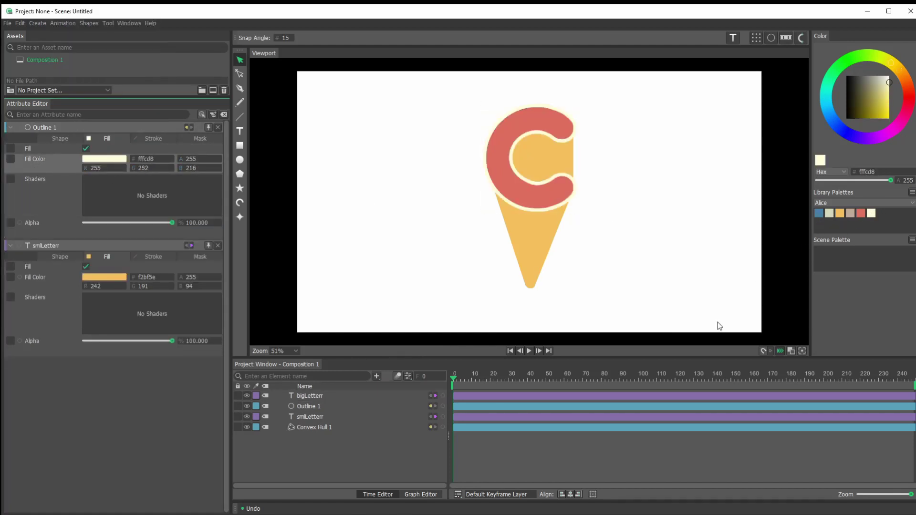
click(641, 462)
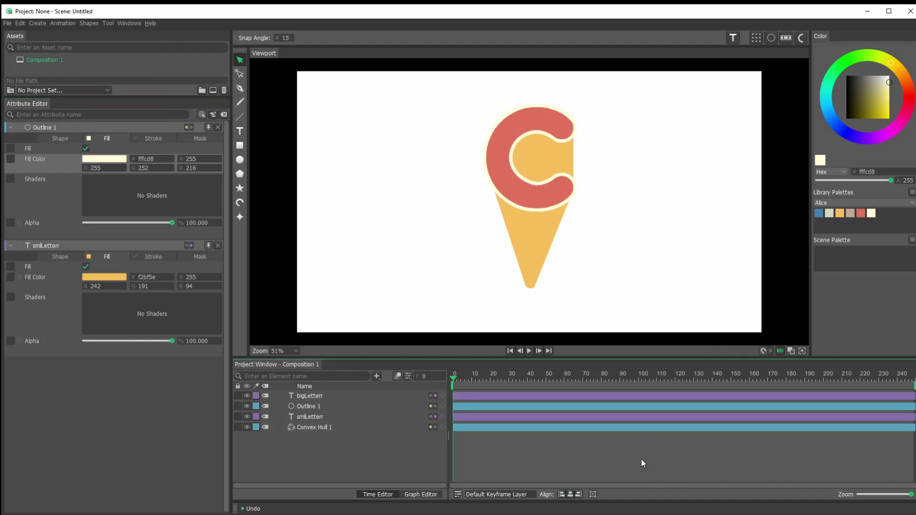
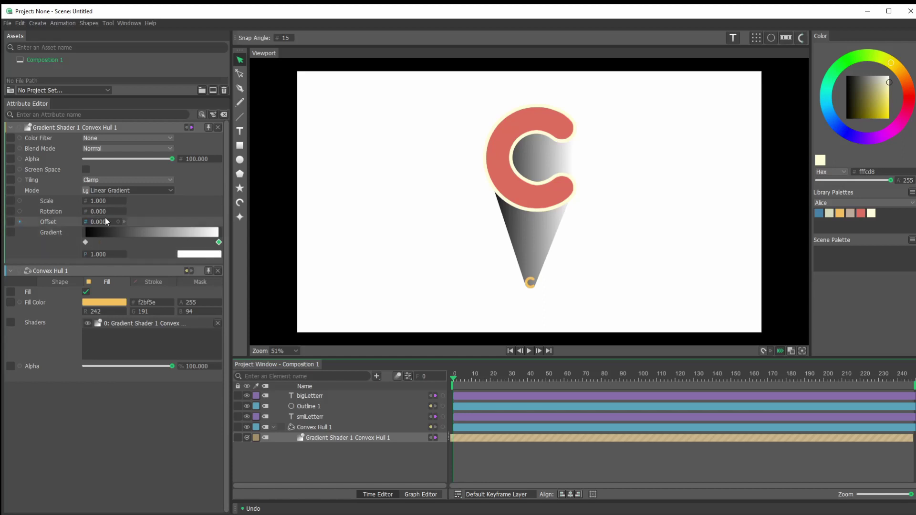
- Set the rotation of the Convex Hull's Gradient Shader to 90 and keep its blend mode at Normal
click(107, 212)
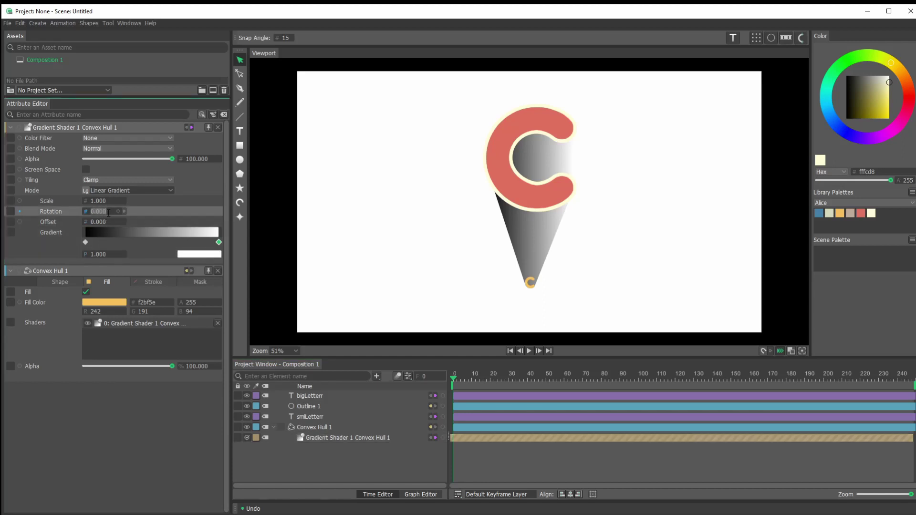
text(90)
key(Return)
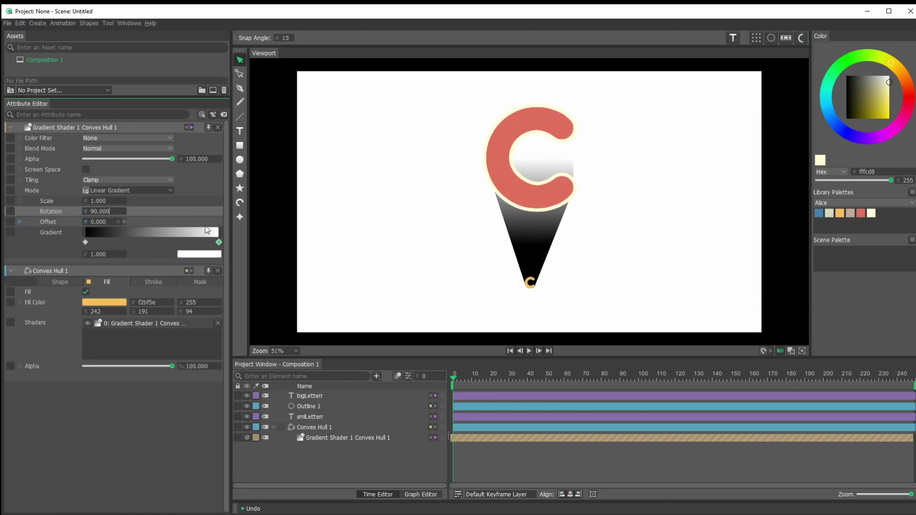
click(145, 149)
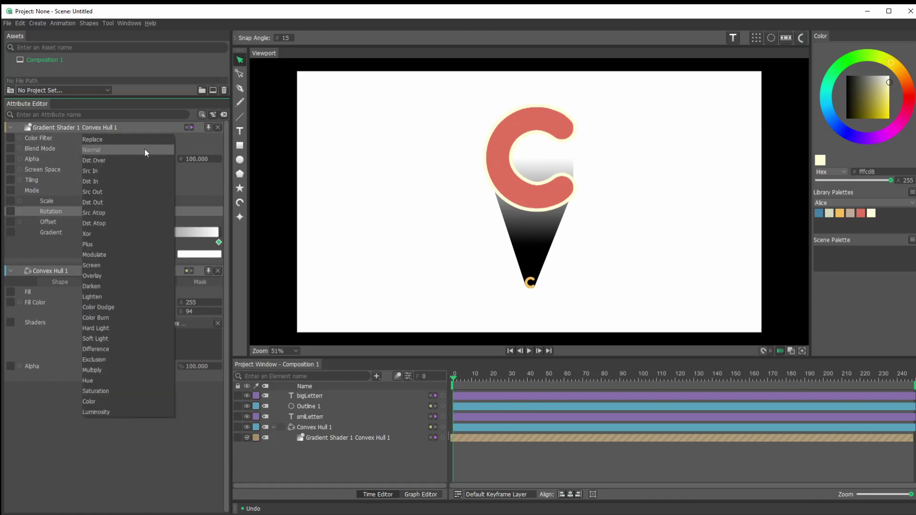
click(97, 150)
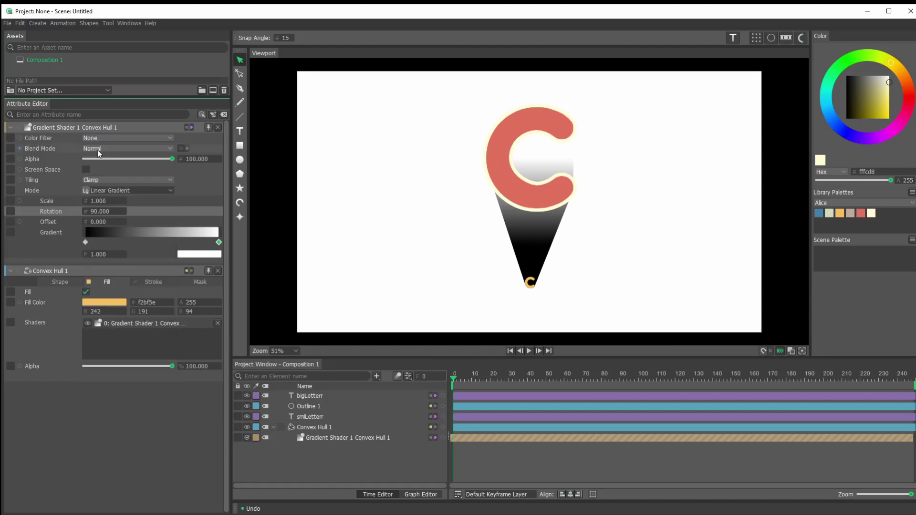
- Try several blend modes for the Convex Hull's Gradient Shader, including Plus, Modulate, Lighten, Hue and Luminosity
scroll(97, 150, down, 2)
scroll(97, 150, down, 1)
scroll(98, 150, down, 4)
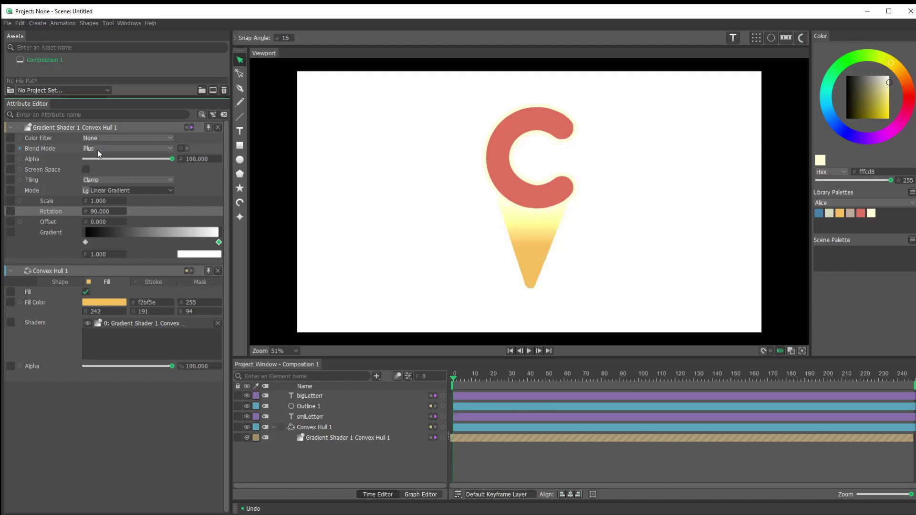
scroll(98, 150, down, 1)
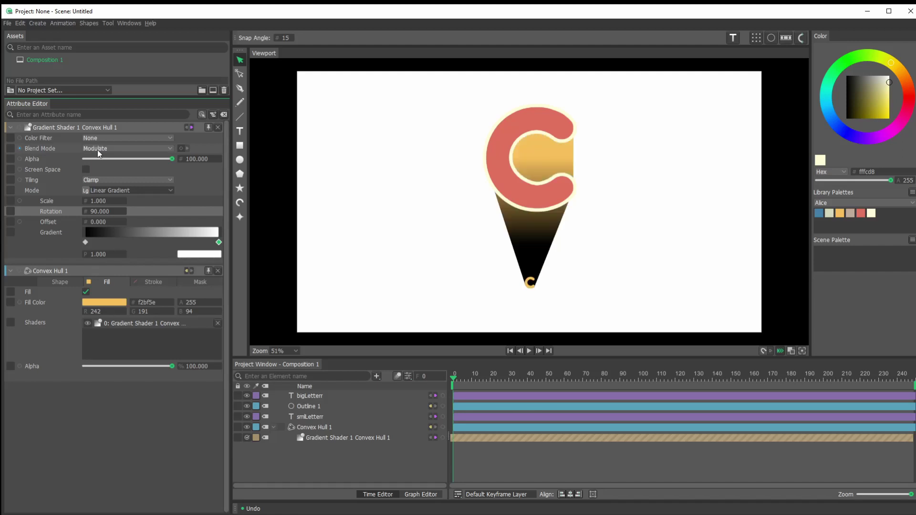
scroll(98, 150, down, 1)
scroll(97, 150, down, 2)
scroll(97, 150, down, 4)
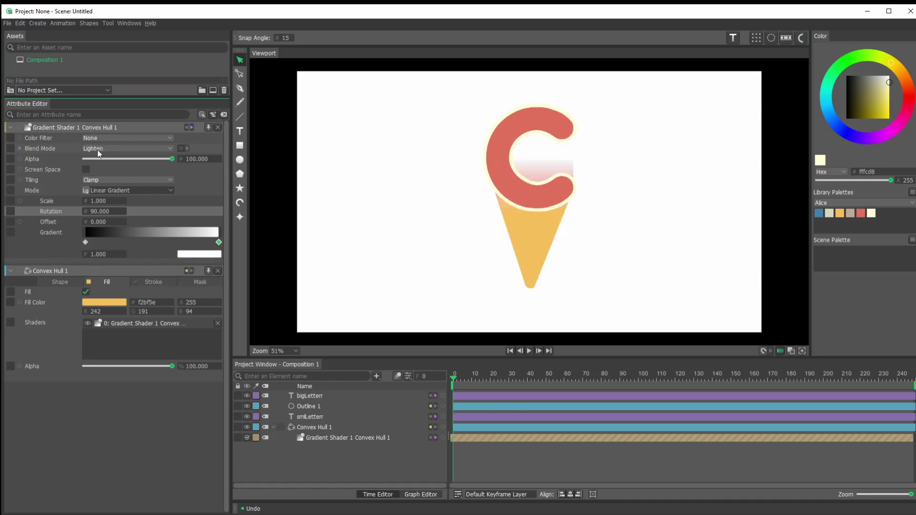
scroll(97, 150, down, 4)
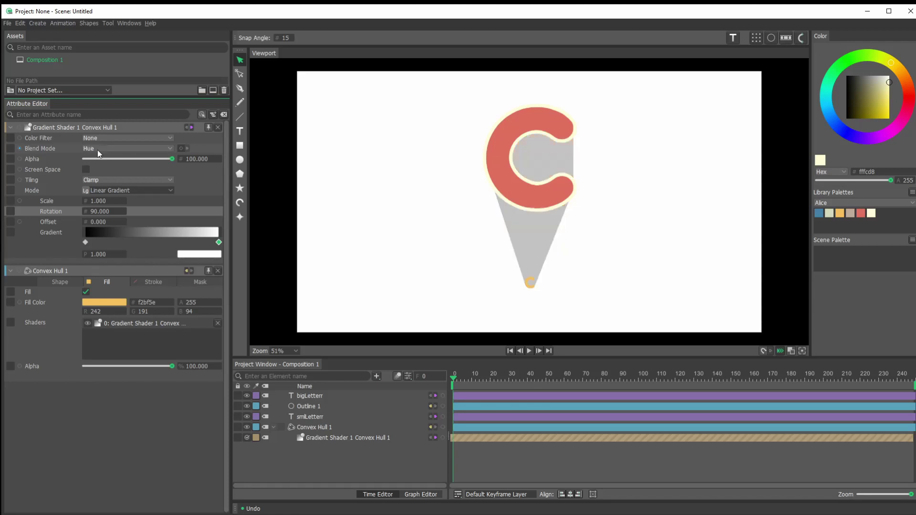
scroll(97, 150, up, 11)
scroll(98, 150, down, 11)
scroll(97, 150, down, 1)
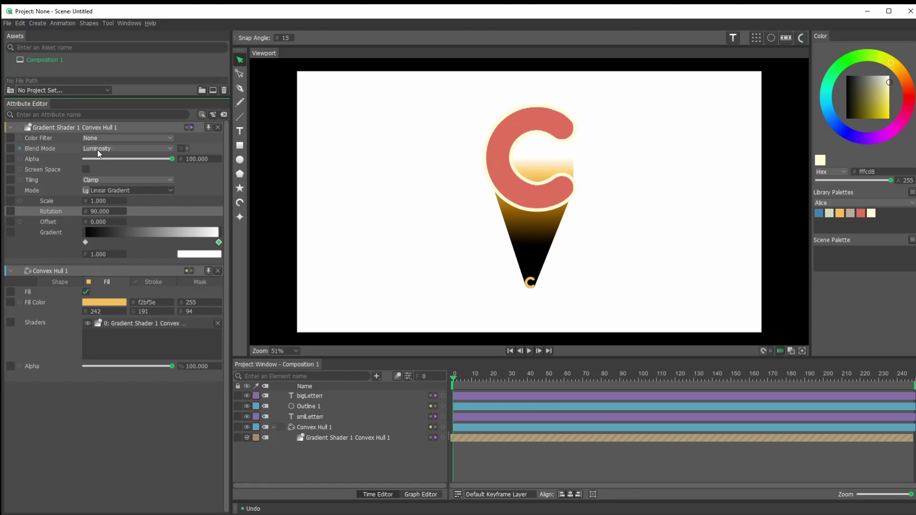
- Set the Gradient Shader's blend mode to Screen
scroll(98, 149, up, 14)
scroll(111, 156, down, 8)
scroll(111, 158, down, 3)
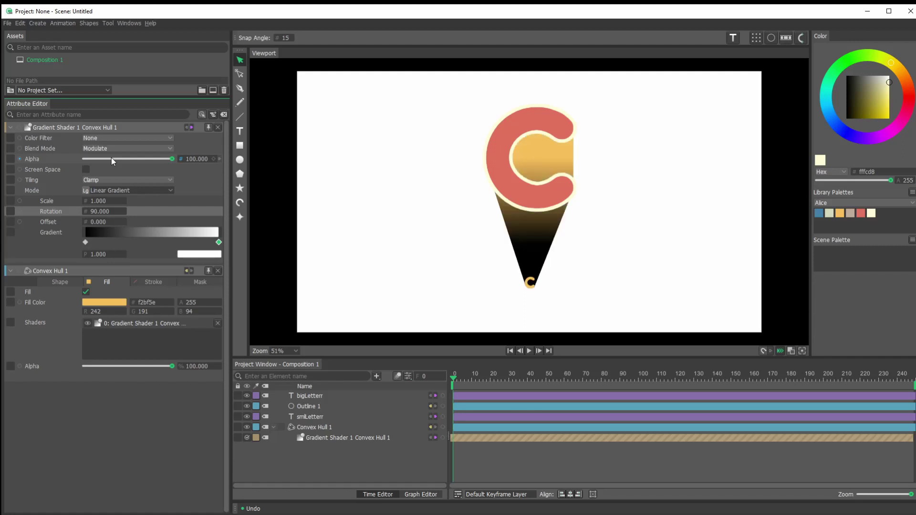
scroll(111, 158, down, 3)
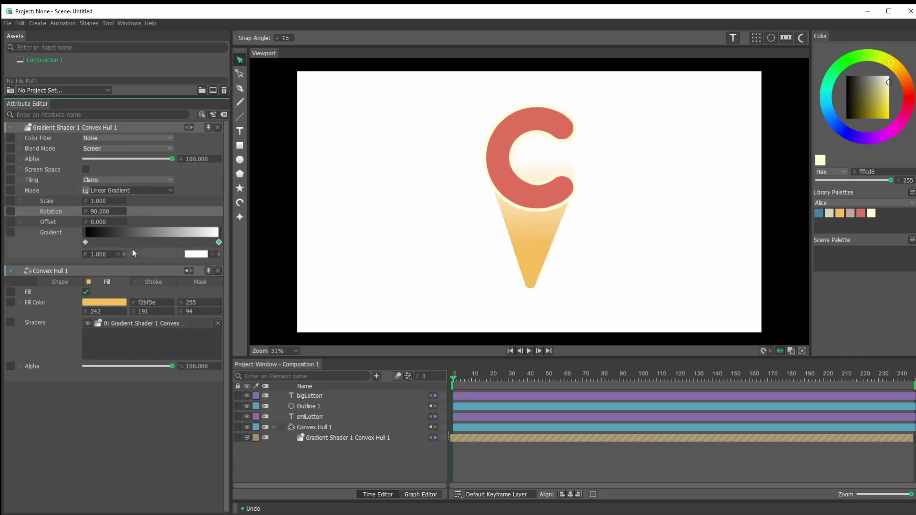
- Reverse the shader's gradient by placing the white stop at 0.000 and the black stop at 1.000
drag(85, 239, 162, 250)
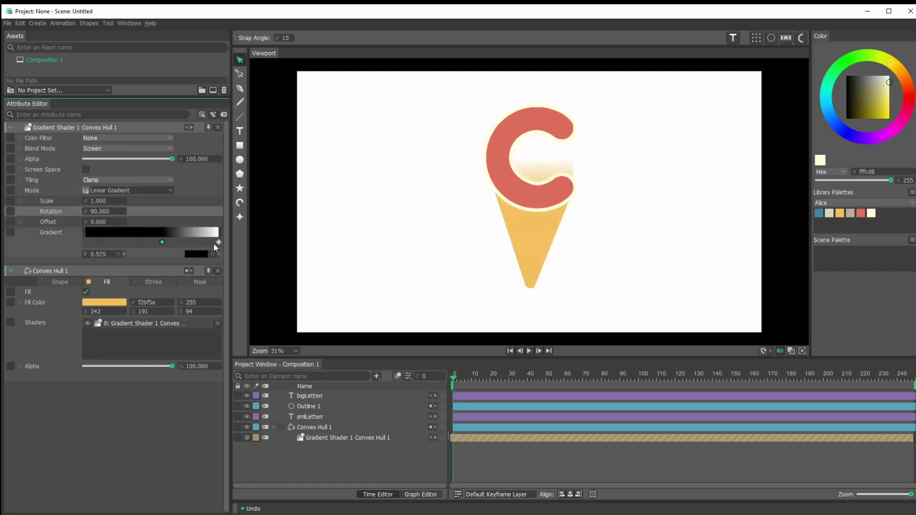
drag(218, 243, 70, 252)
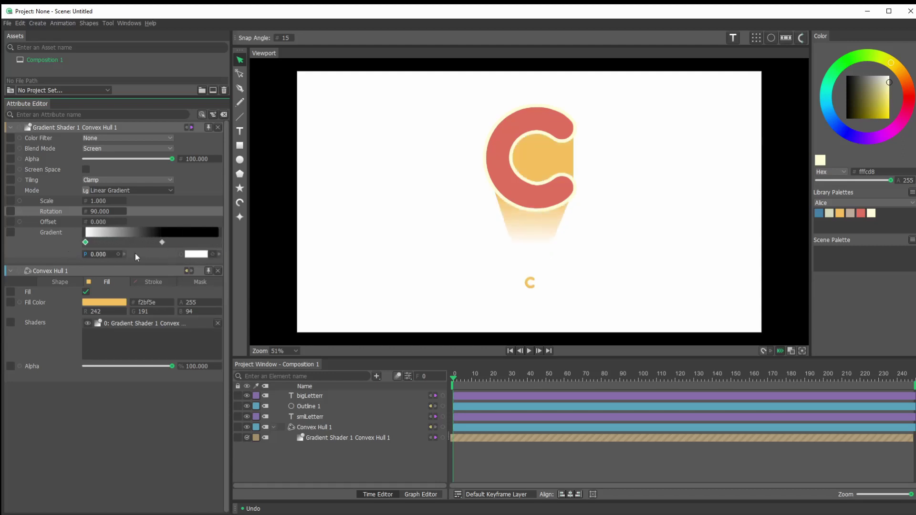
drag(164, 243, 236, 247)
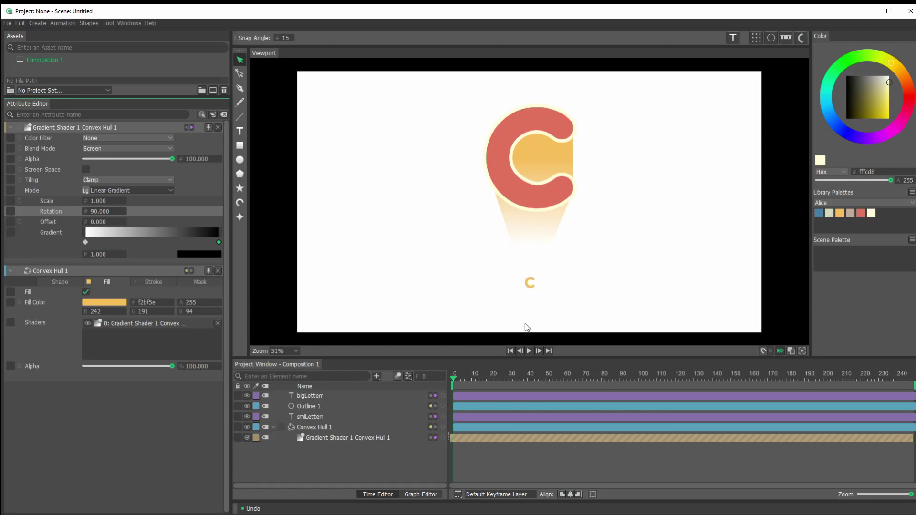
- Hide the smlLetterr layer to check the tip of the cone without it, and show it again
click(531, 286)
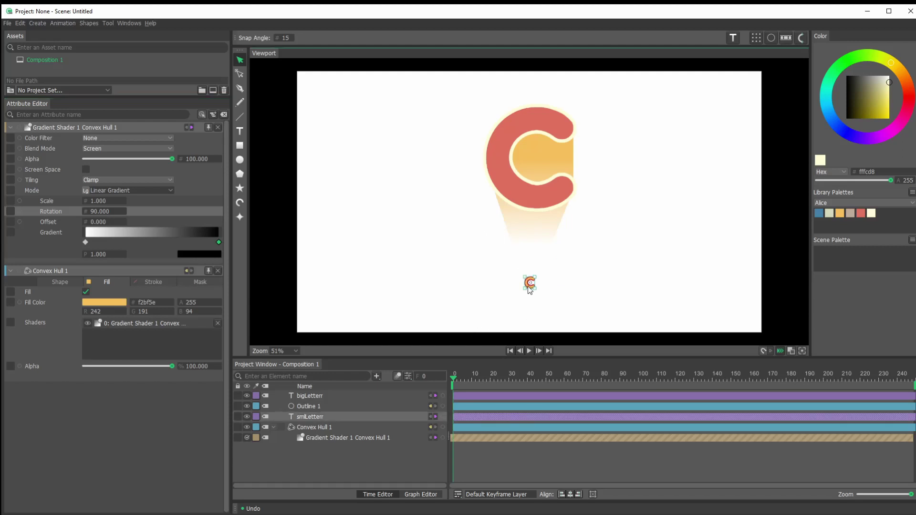
click(296, 468)
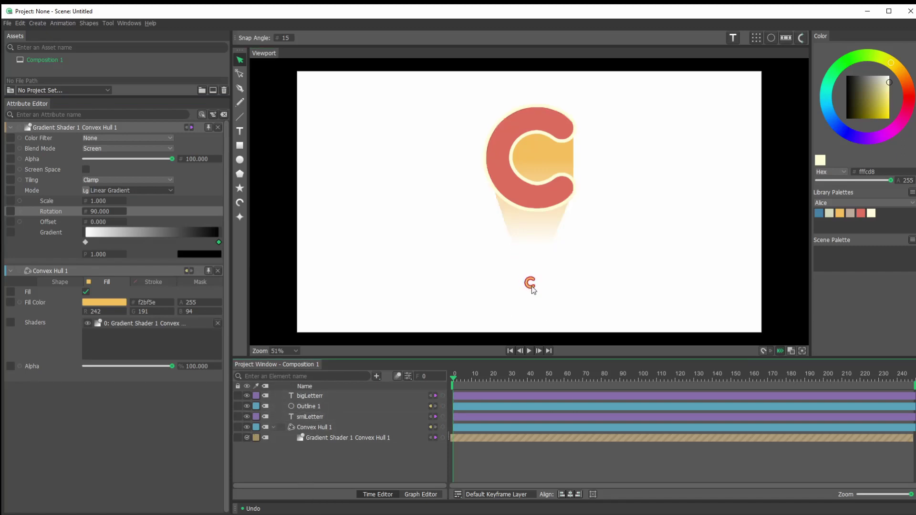
click(531, 287)
click(354, 459)
click(247, 416)
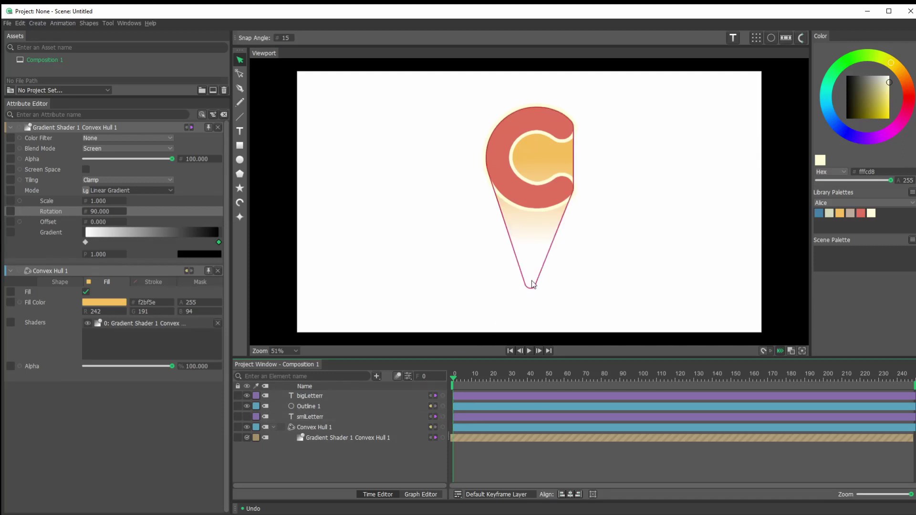
click(246, 416)
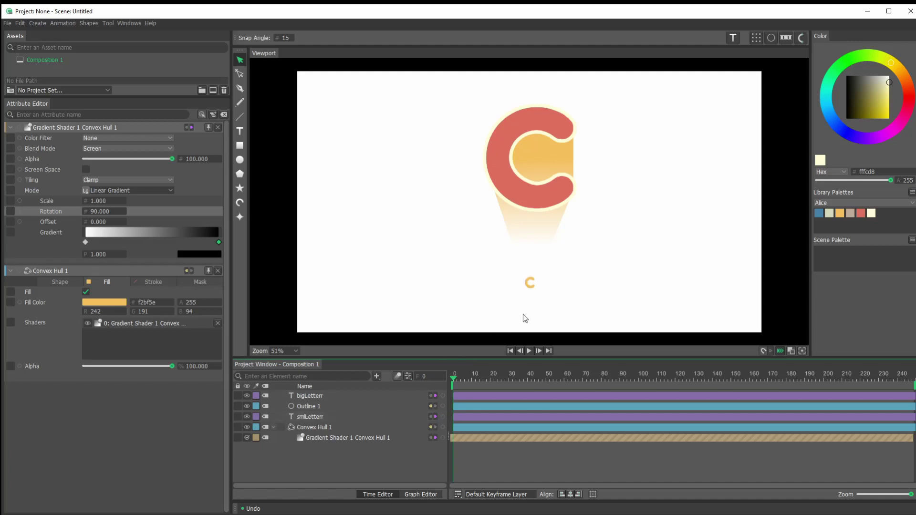
- Set the fill colour of smlLetterr to white ffffff so it blends into the background
click(531, 285)
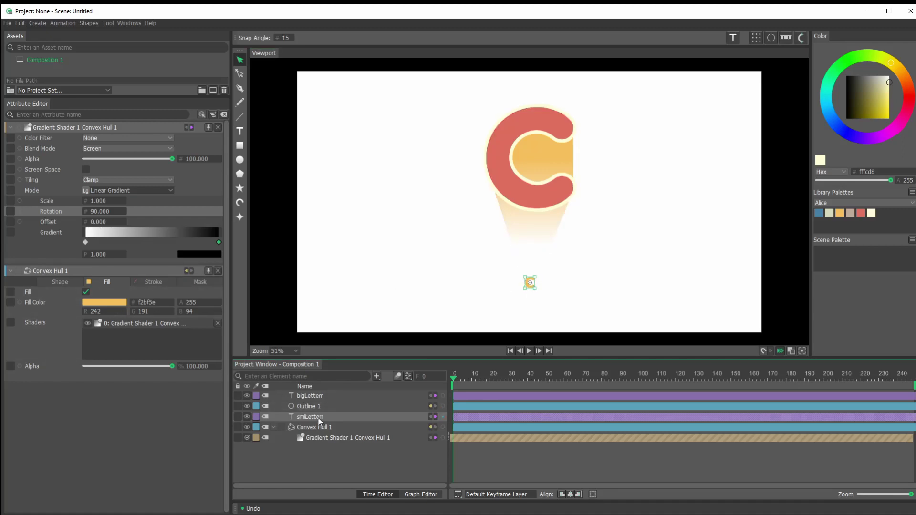
click(309, 417)
click(106, 138)
click(106, 158)
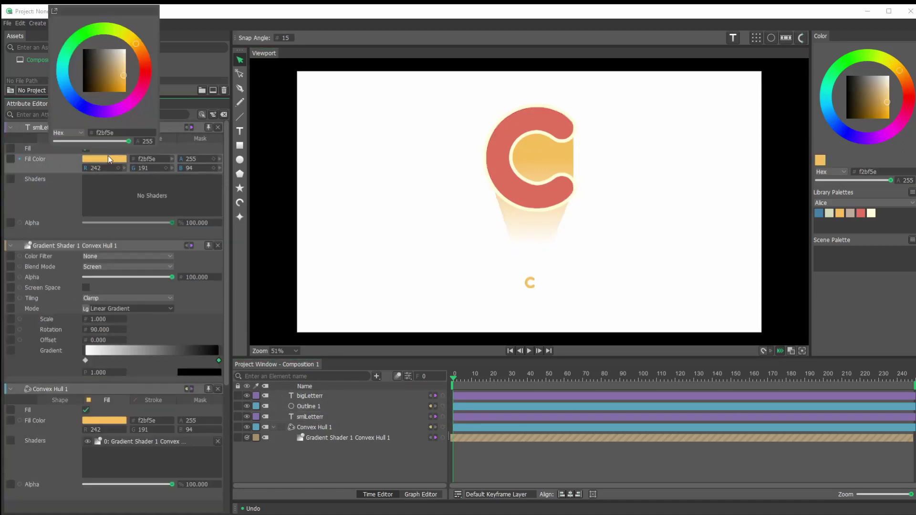
drag(119, 65, 130, 46)
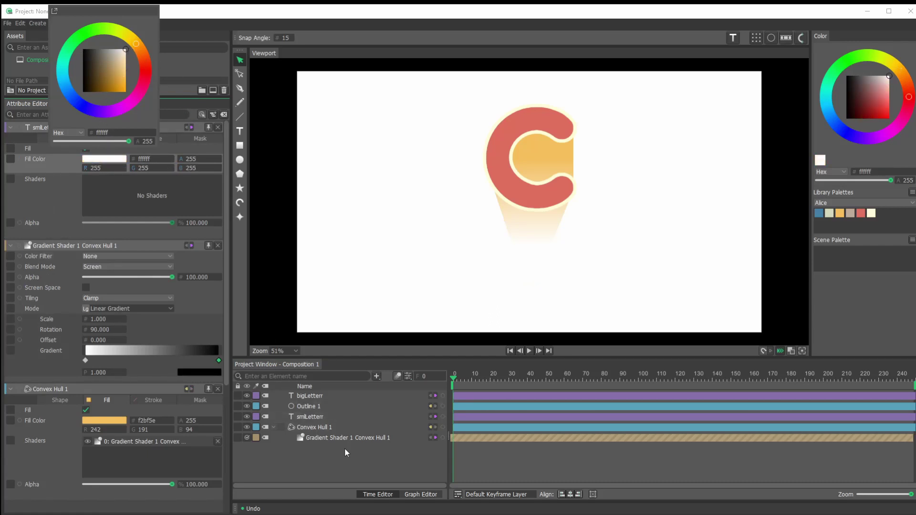
click(328, 463)
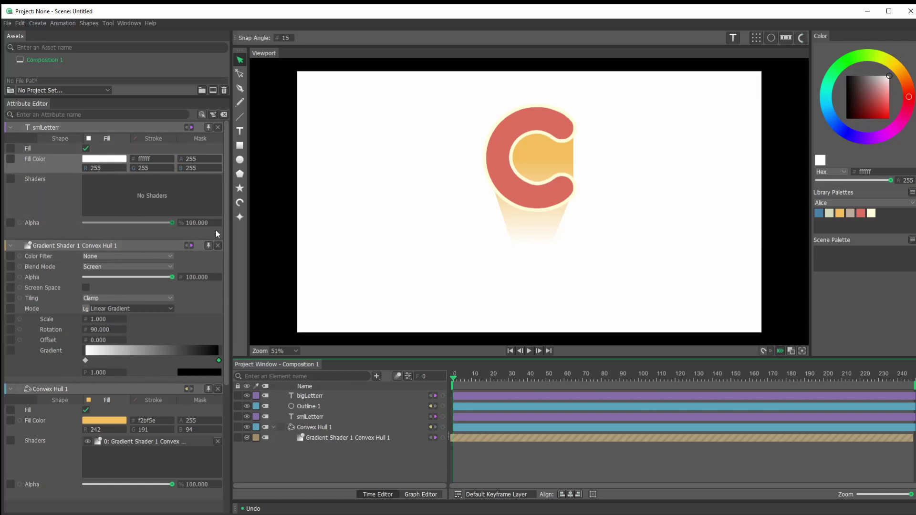
- Clear the Gradient Shader and Convex Hull entries from the attribute display, keeping only smlLetterr loaded
click(219, 245)
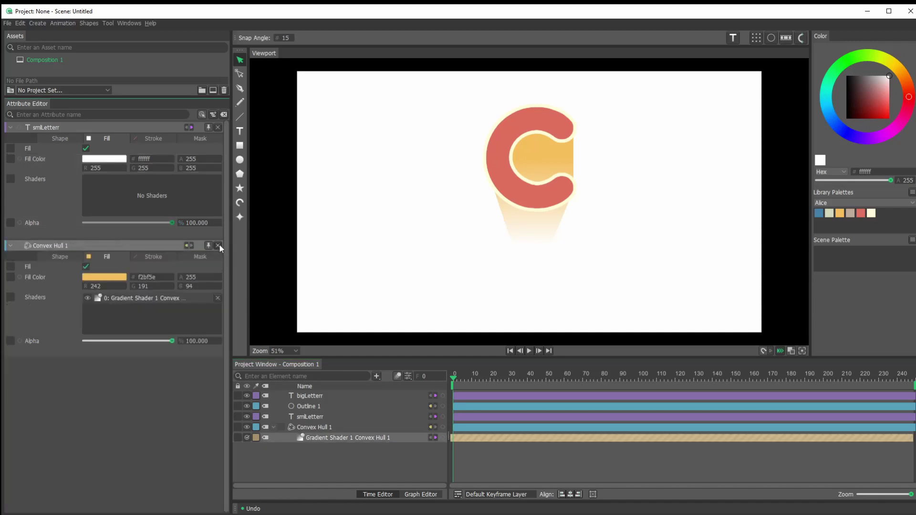
click(218, 245)
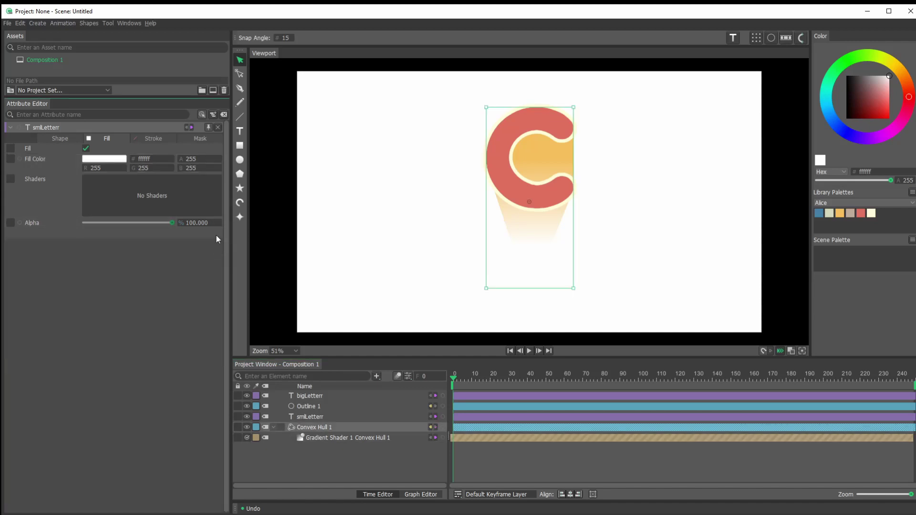
click(387, 459)
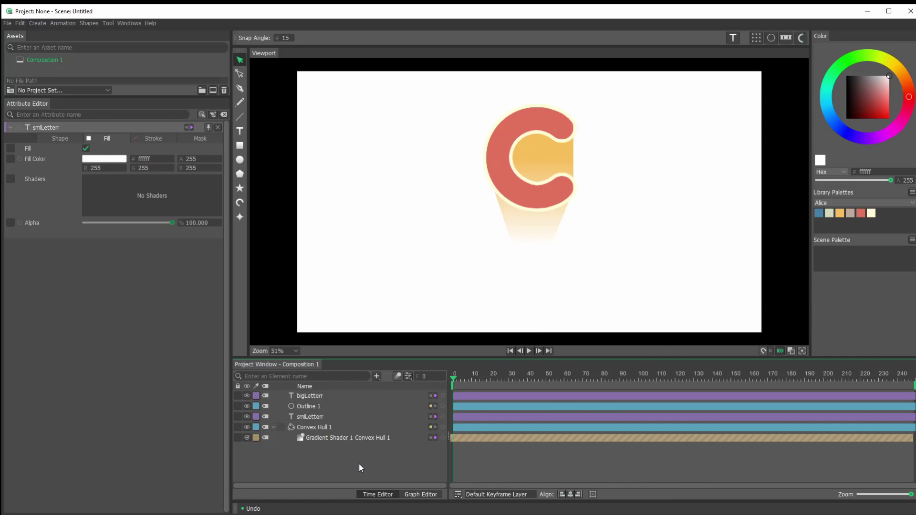
- Group the bigLetterr, Outline, smlLetterr and Convex Hull layers, name the group C and collapse it
click(274, 426)
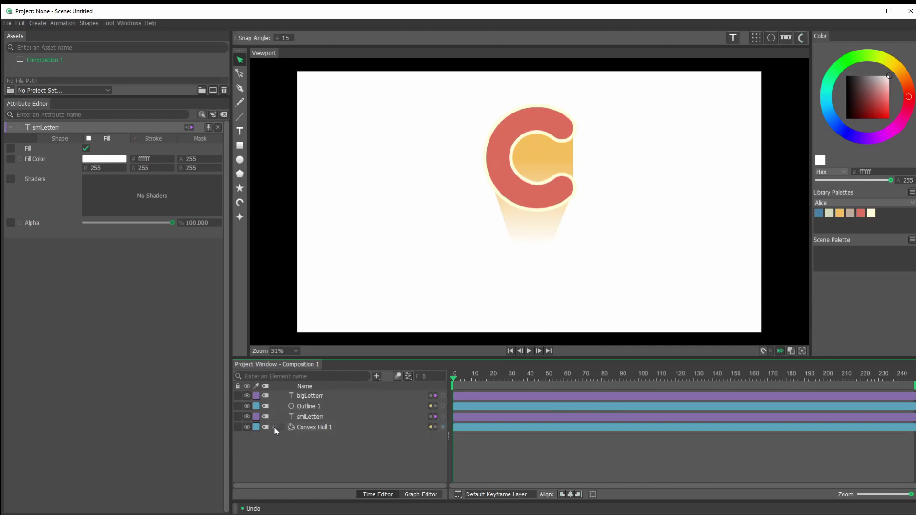
click(312, 397)
click(311, 427)
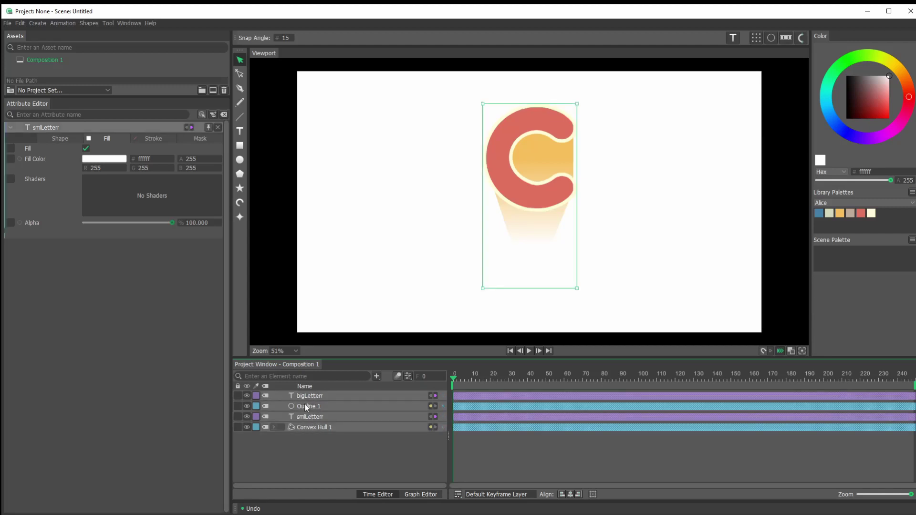
click(304, 429)
click(304, 429)
key(ctrl+a)
right_click(309, 396)
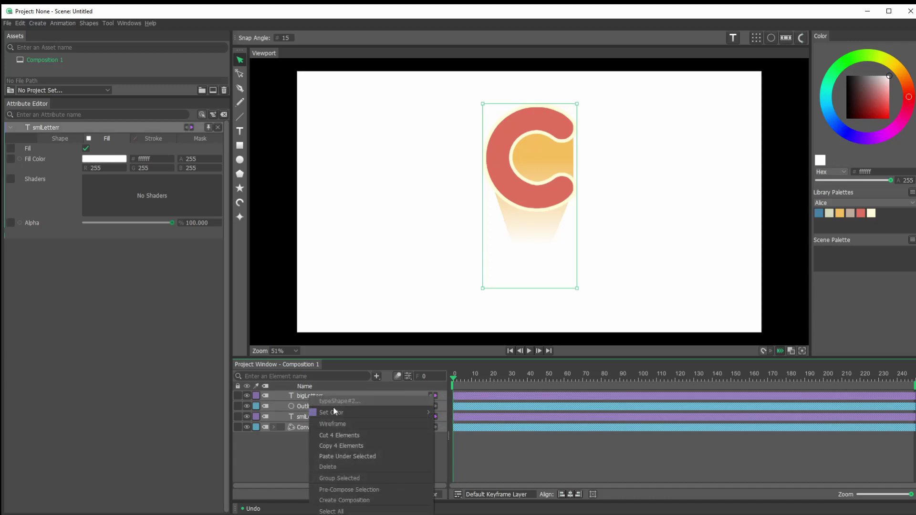
mouse_move(351, 415)
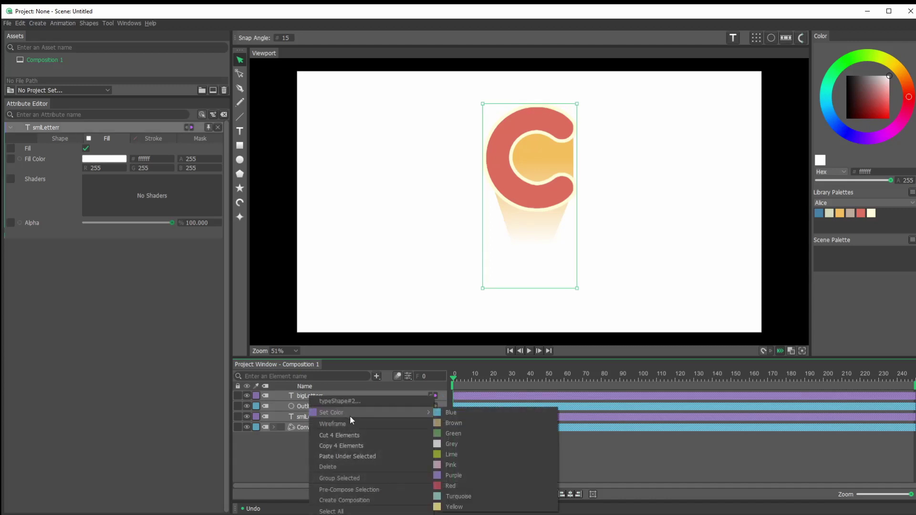
click(354, 478)
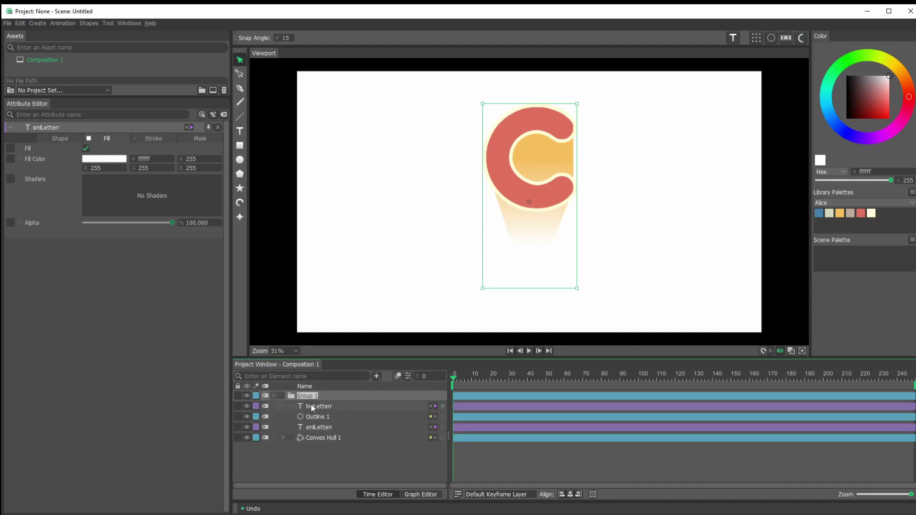
text(C)
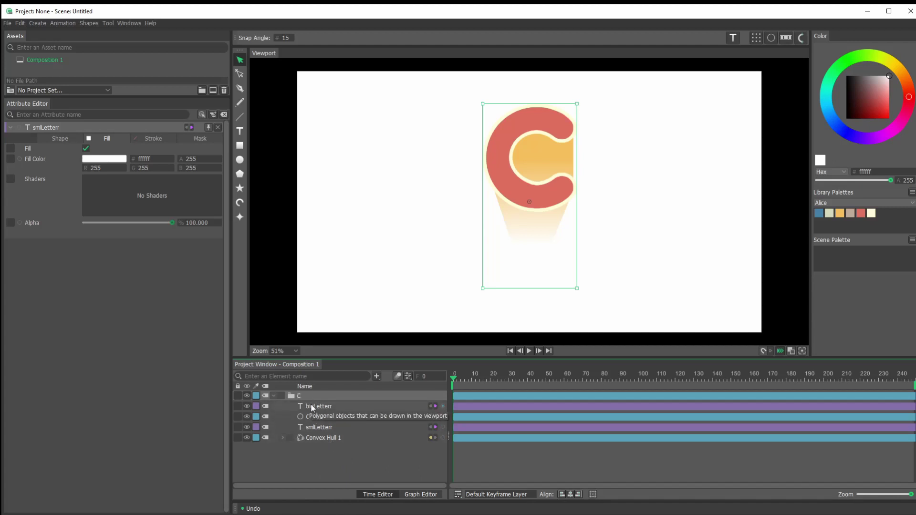
click(273, 396)
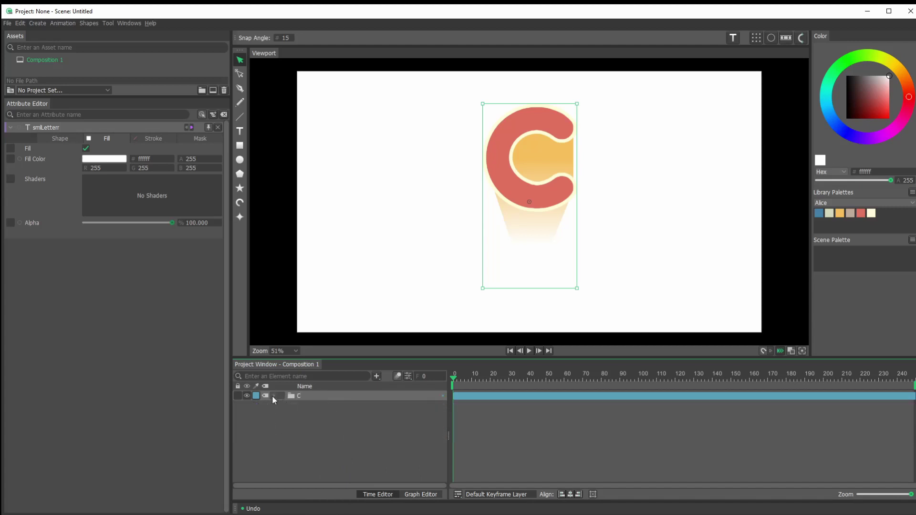
click(299, 444)
- Load the C group's attributes and move the group left to an X position of -661
click(305, 397)
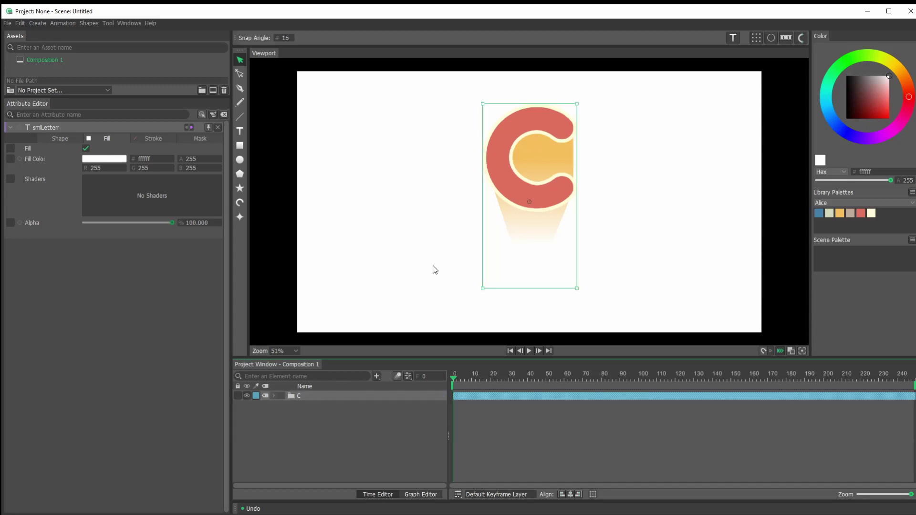
click(298, 396)
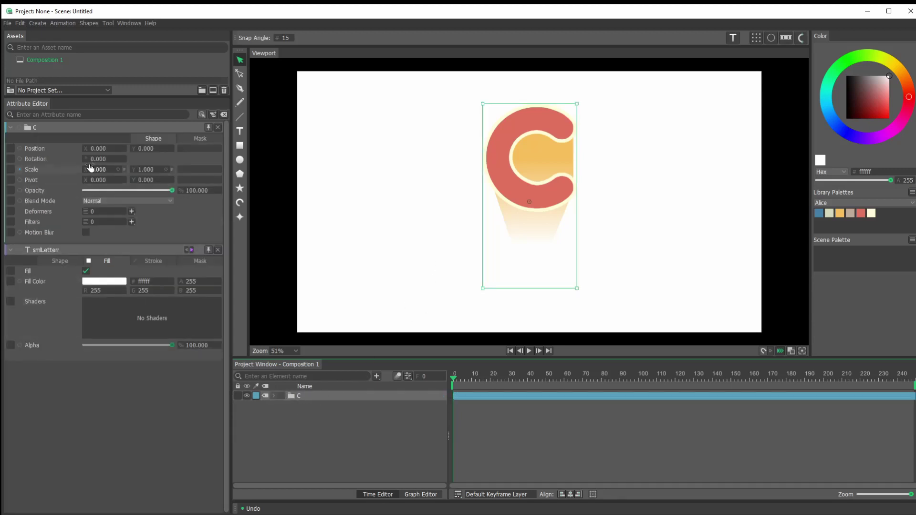
drag(94, 148, 37, 148)
click(303, 392)
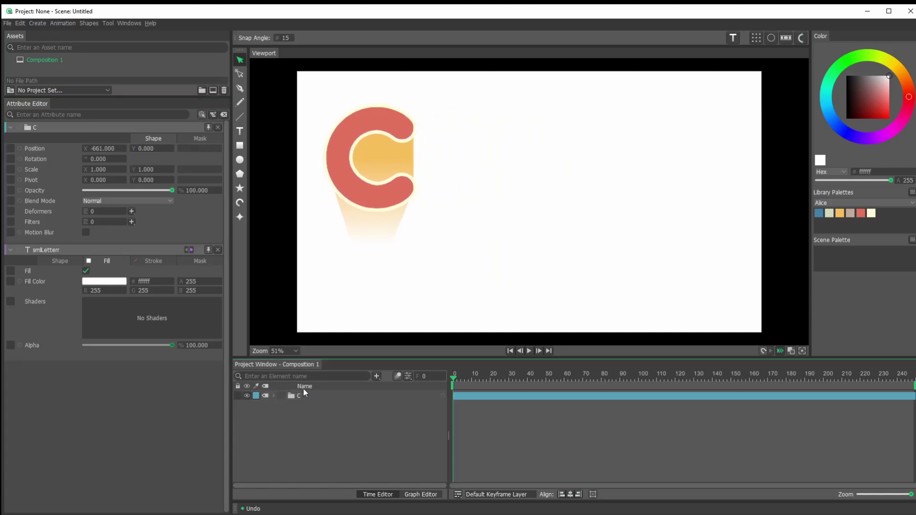
- Duplicate the C group by copying and pasting it within the composition
click(305, 394)
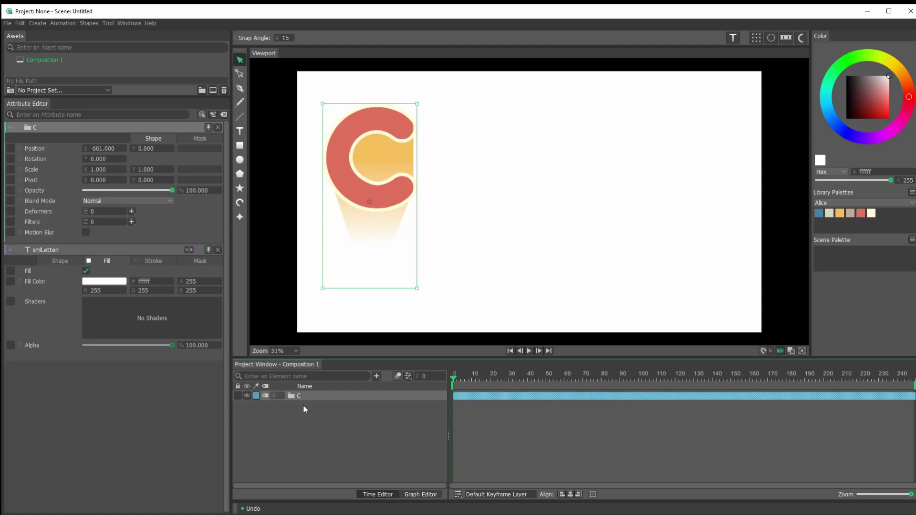
key(ctrl+c)
key(ctrl+v)
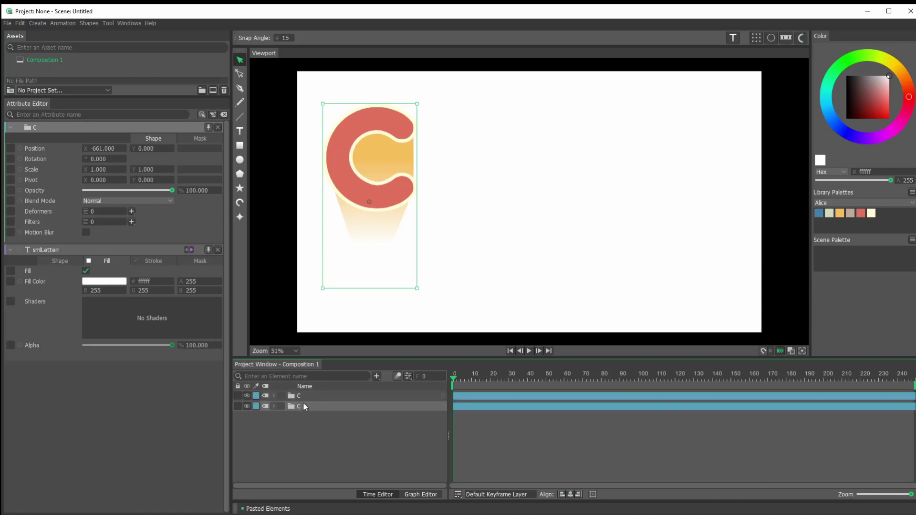
- Load the upper C group's attributes and set its X position to -342, offsetting it to the right of the other copy
click(299, 396)
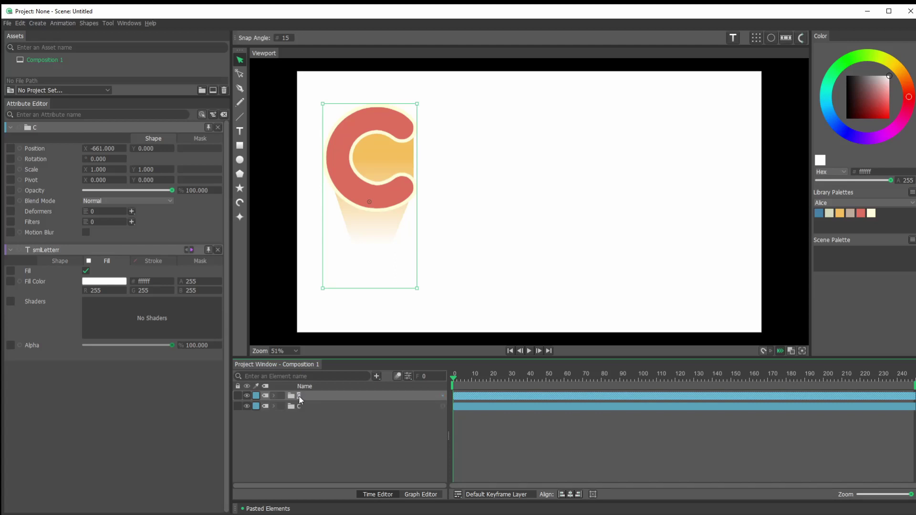
click(296, 395)
shift+click(305, 406)
double_click(100, 149)
text(-622)
key(Return)
drag(130, 153, 253, 174)
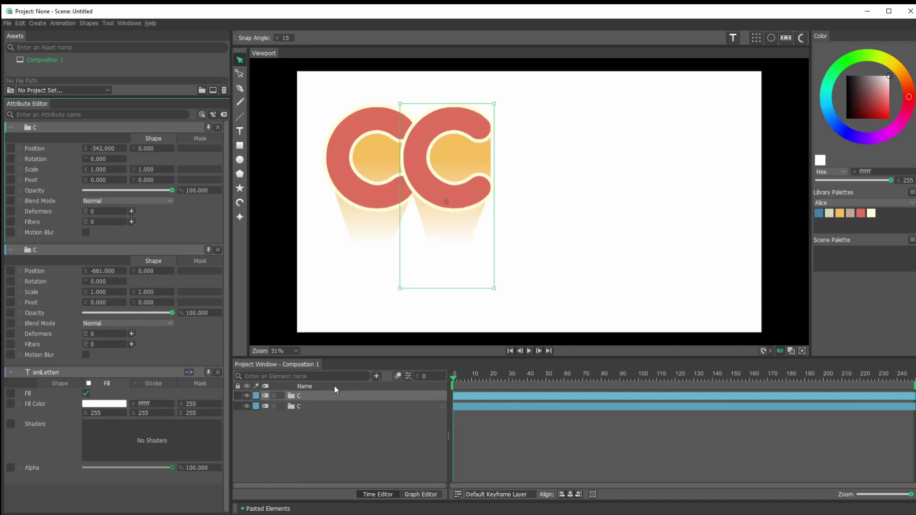
- Rename the upper C group as A, change its bigLetterr text to A and collapse the group
click(299, 397)
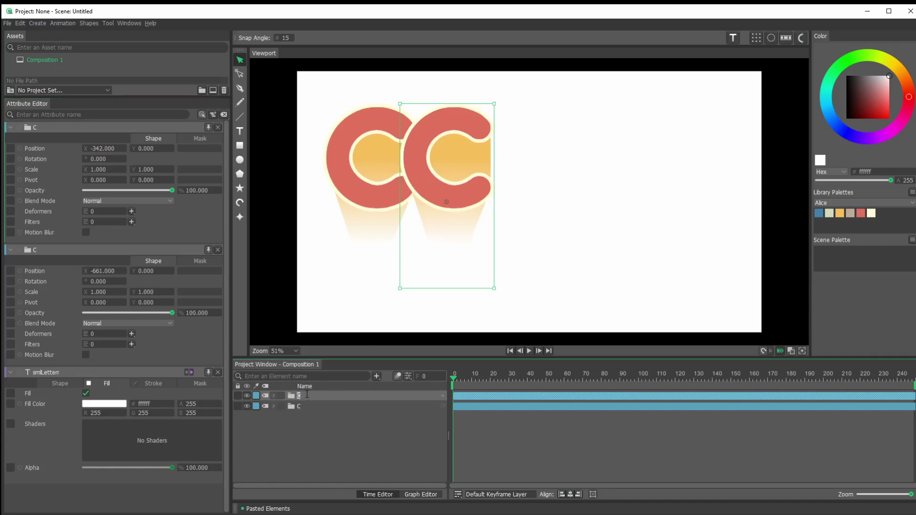
key(Return)
click(274, 396)
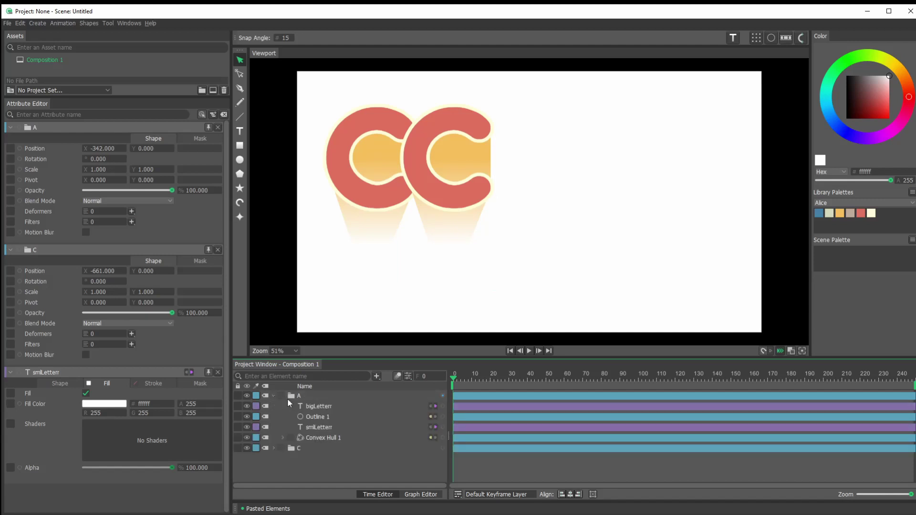
click(309, 406)
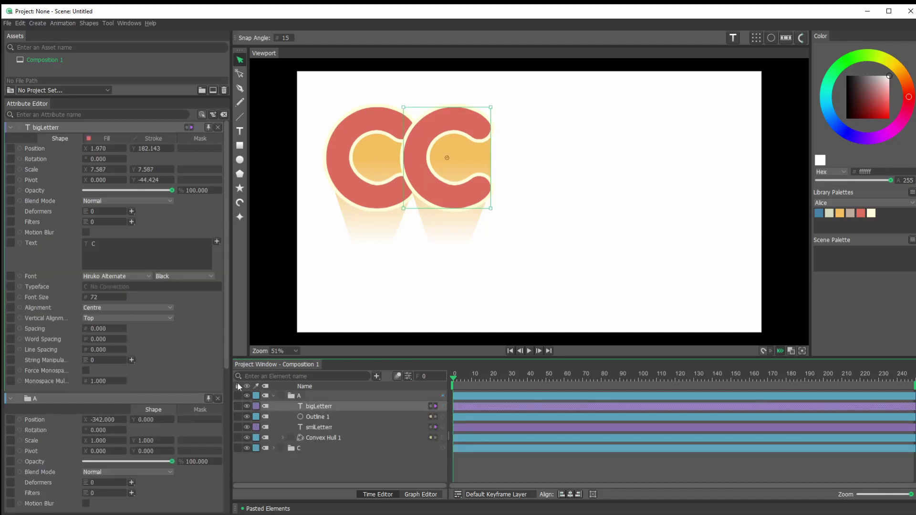
drag(119, 241, 43, 248)
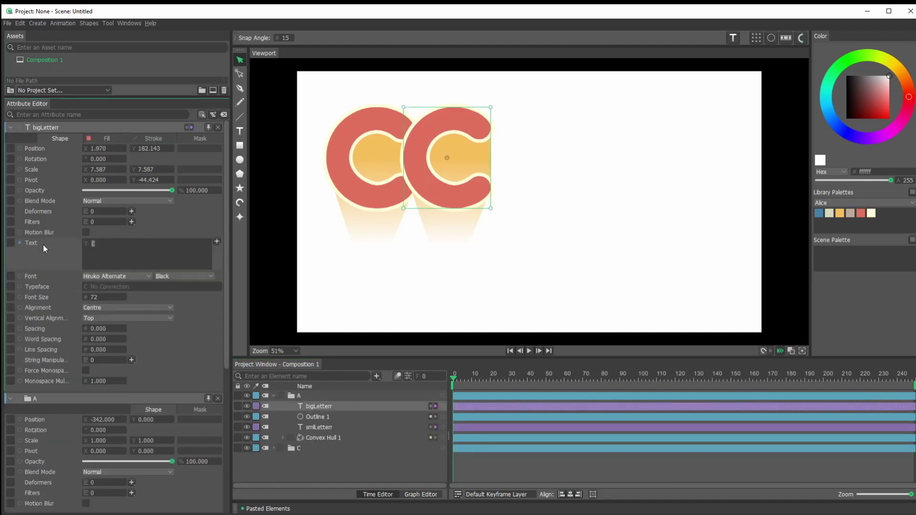
click(336, 459)
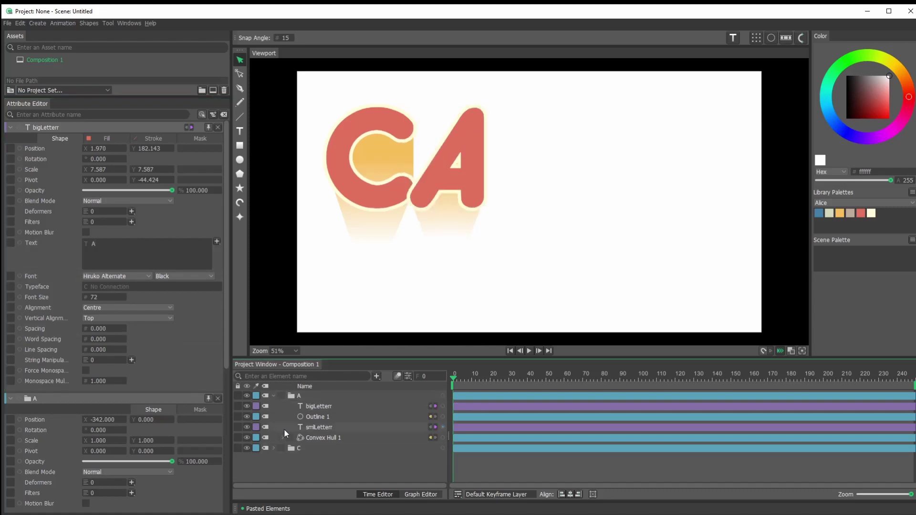
click(274, 396)
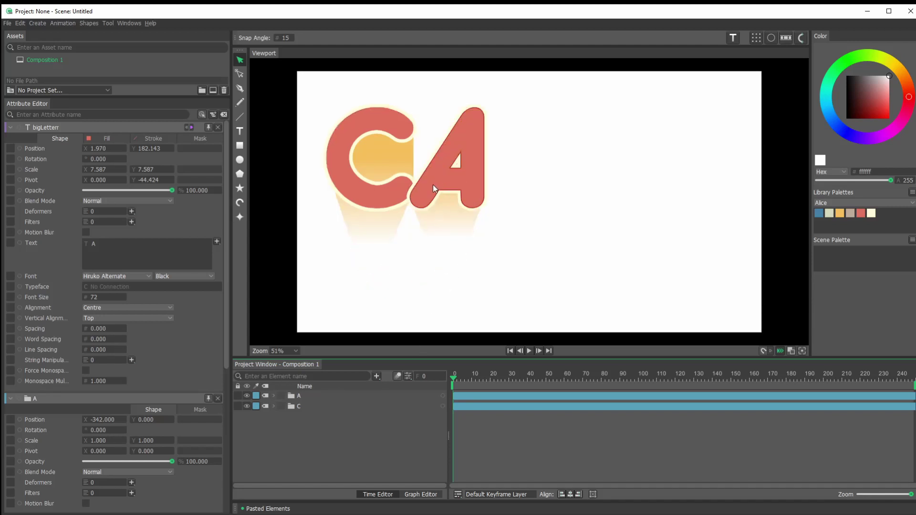
- Duplicate the A group and move the upper copy right to an X position of -117
click(307, 397)
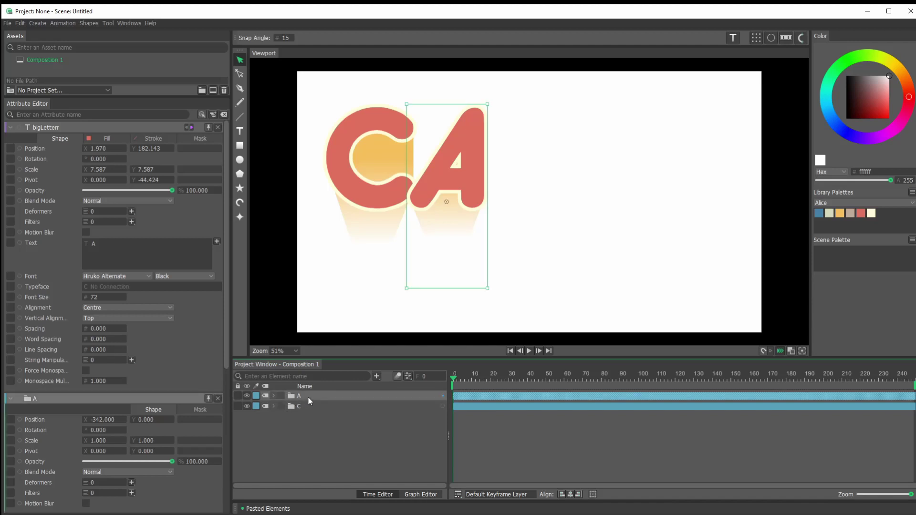
key(ctrl+c)
key(ctrl+v)
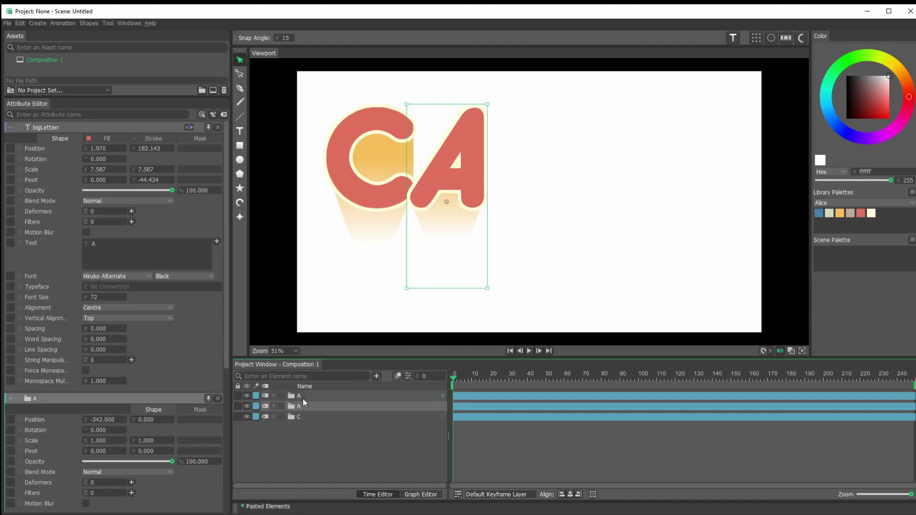
click(300, 395)
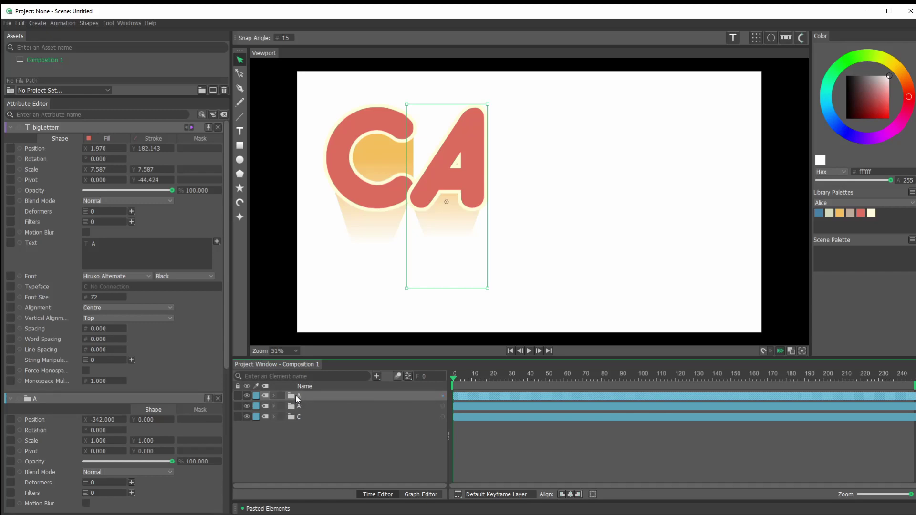
click(297, 398)
drag(98, 151, 204, 146)
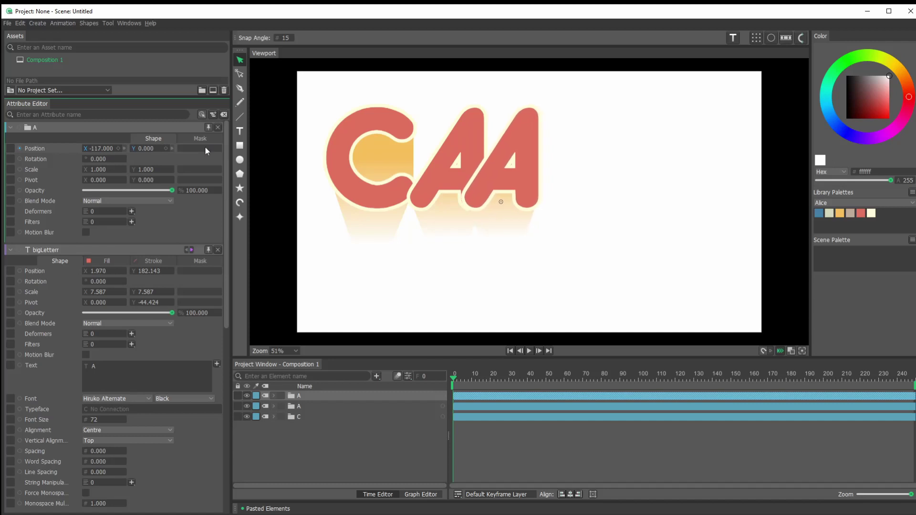
- Rename the upper A group as V, change its bigLetterr text to V and collapse the group
click(299, 396)
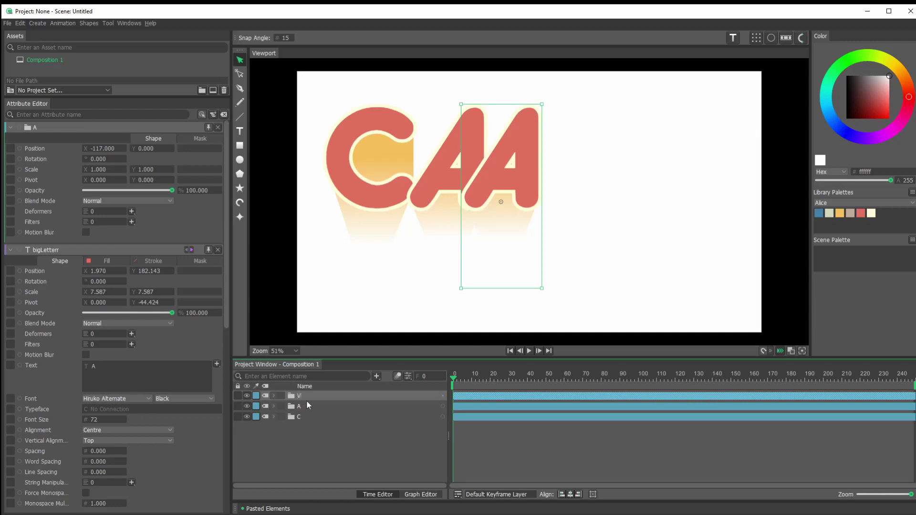
click(274, 396)
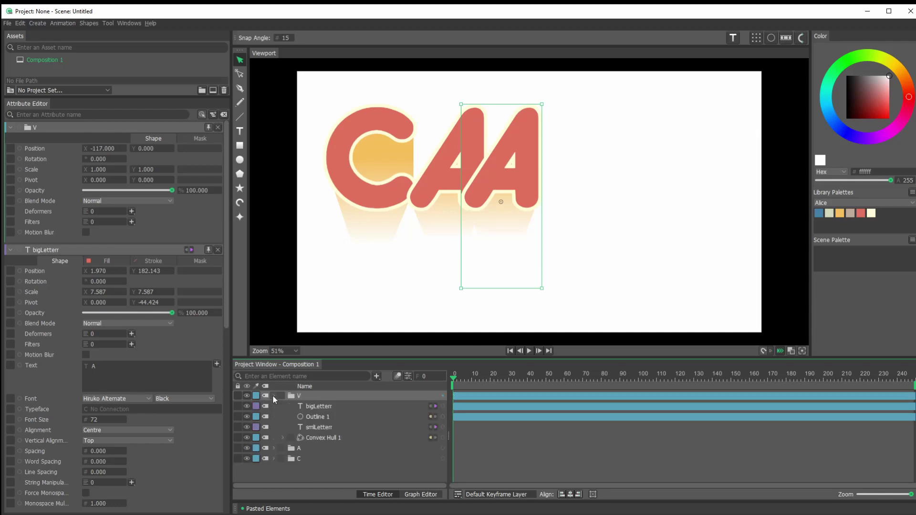
click(320, 407)
double_click(127, 244)
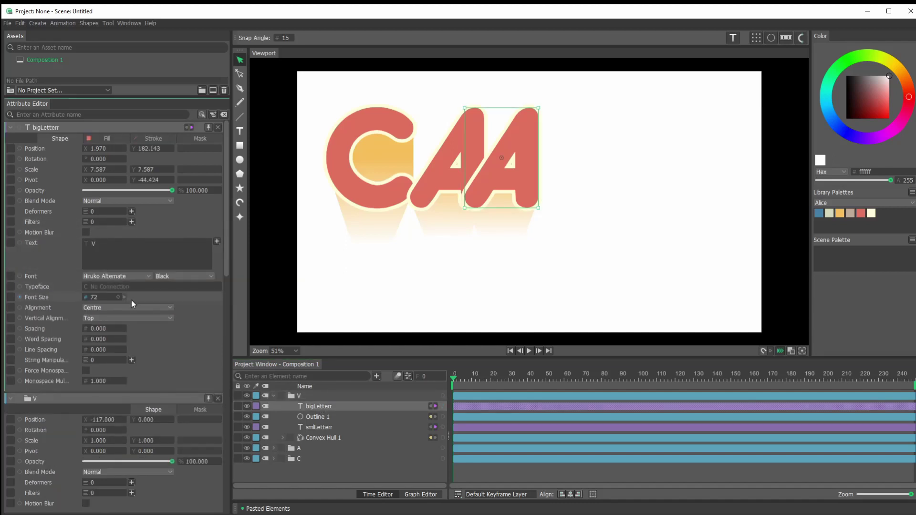
click(336, 470)
click(274, 396)
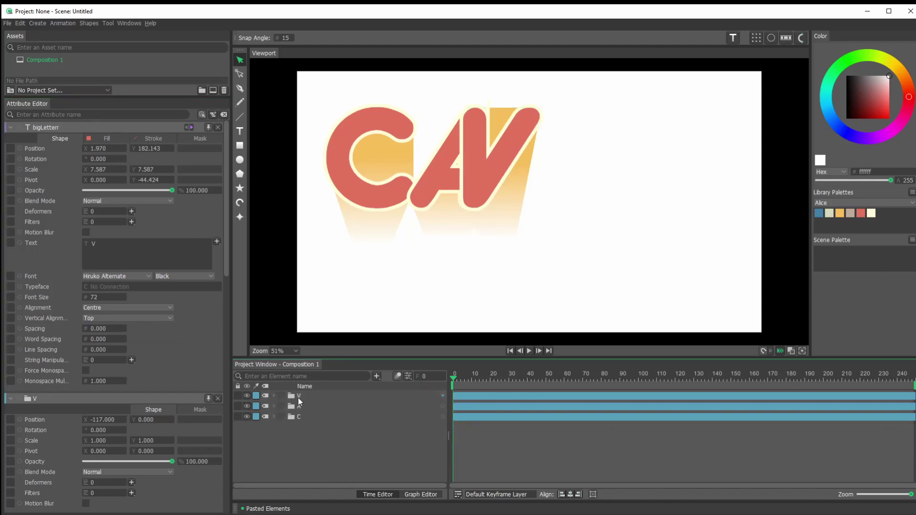
- Move the V group right to an X position of 8, clear of the A
click(300, 396)
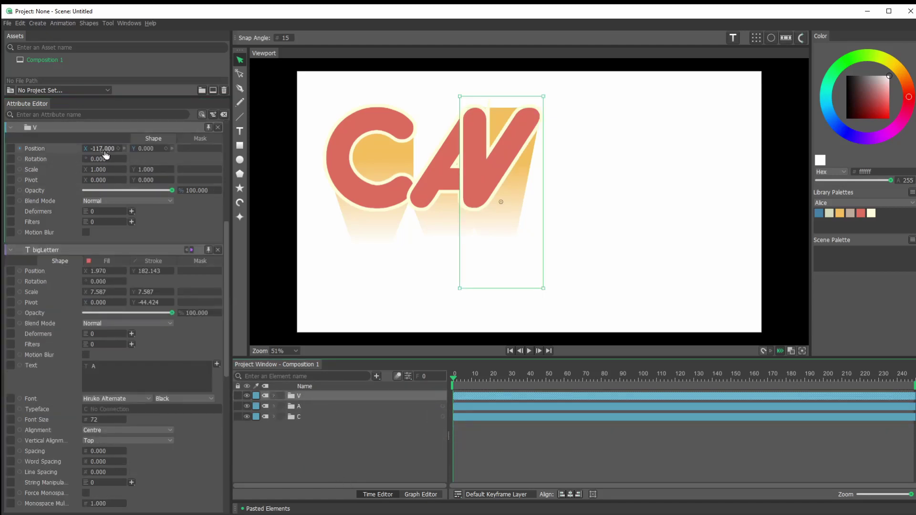
drag(100, 151, 160, 158)
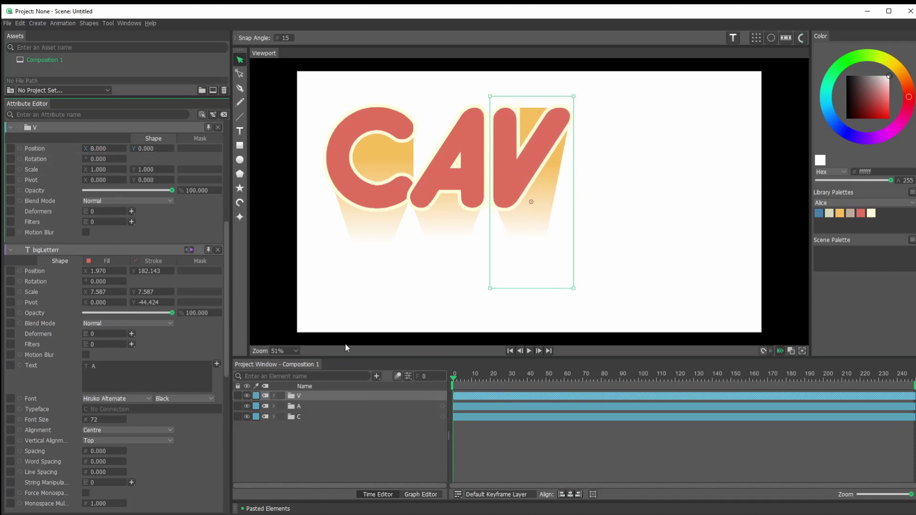
click(296, 442)
- Duplicate the A group and move the topmost copy right to an X position of 205, beside the V
click(297, 405)
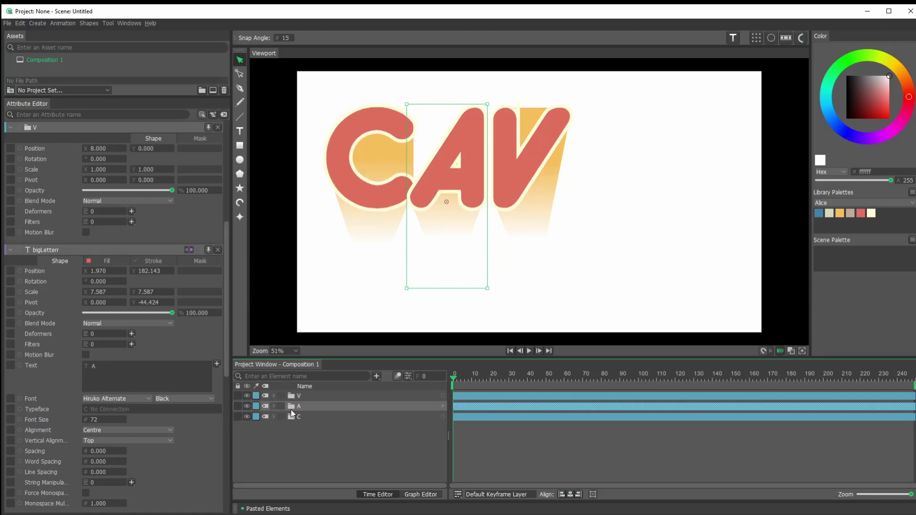
key(ctrl+c)
key(ctrl+v)
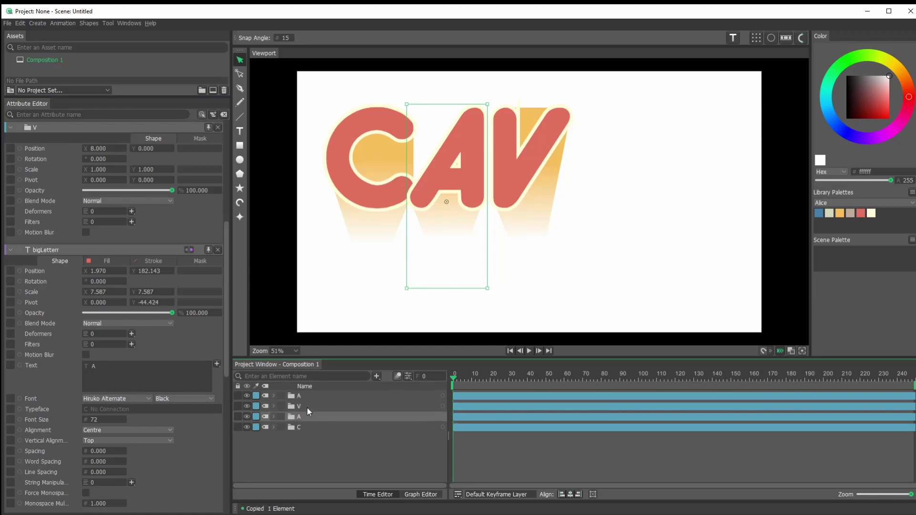
click(297, 396)
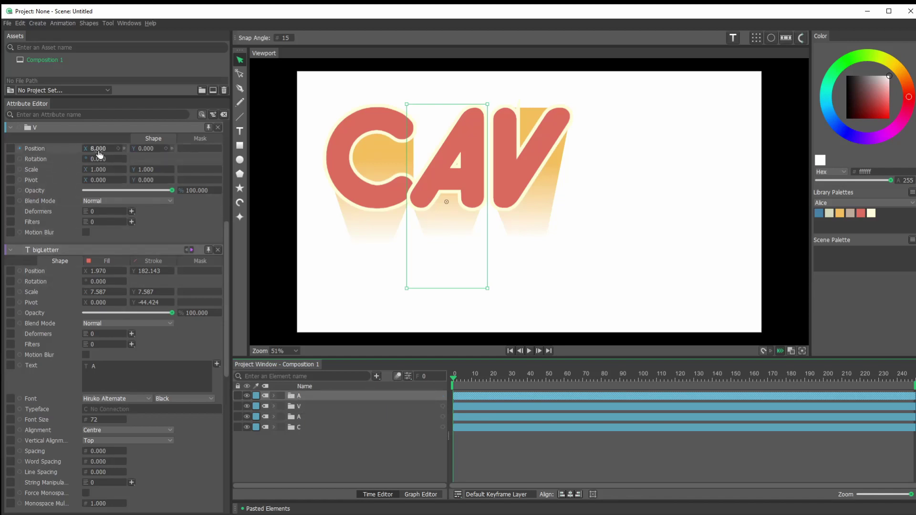
click(294, 396)
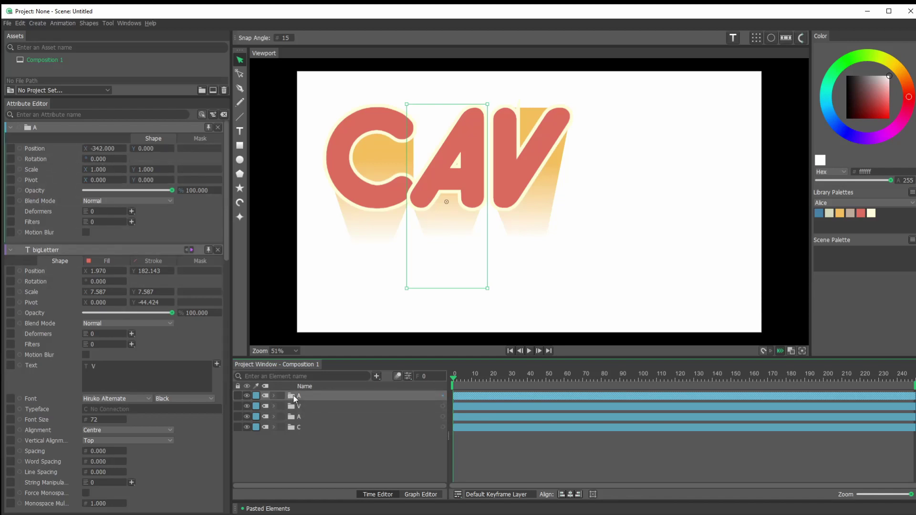
drag(98, 152, 359, 190)
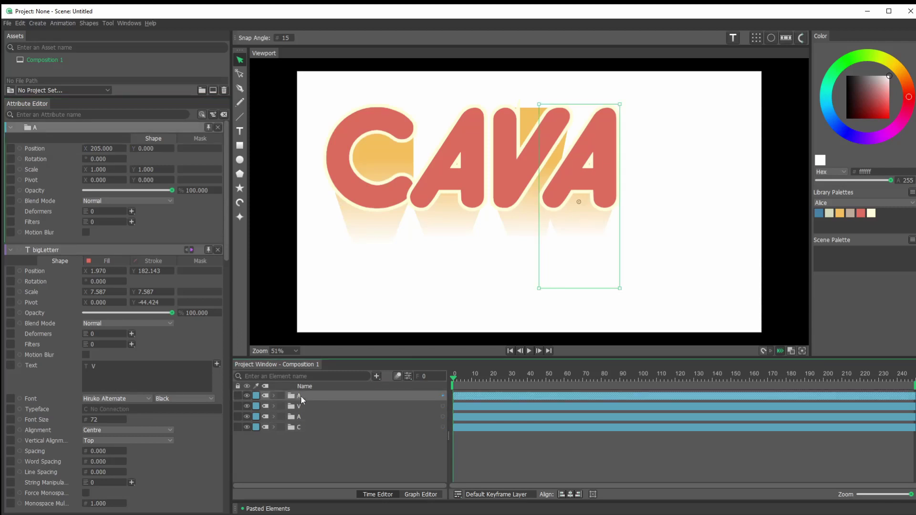
- Duplicate the topmost A group as a group named L and move it to an X position of 442
key(ctrl+c)
key(ctrl+v)
key(ctrl+v)
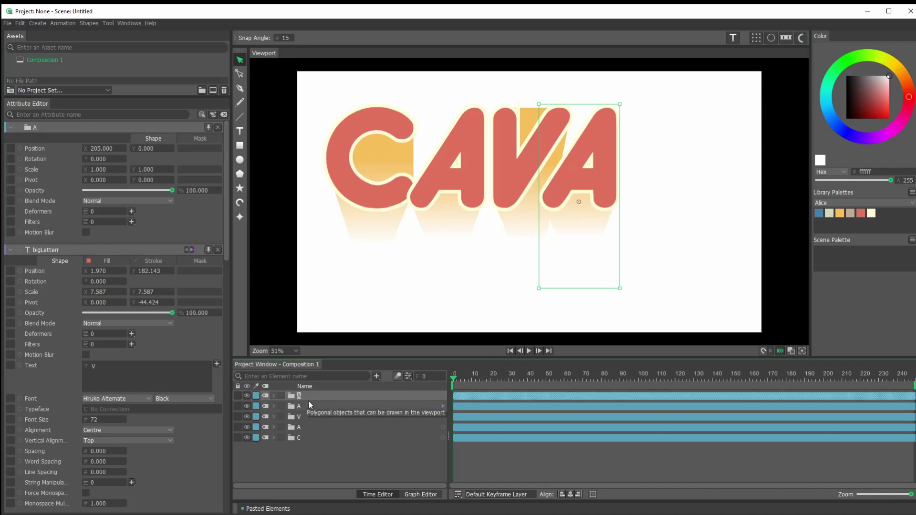
click(342, 450)
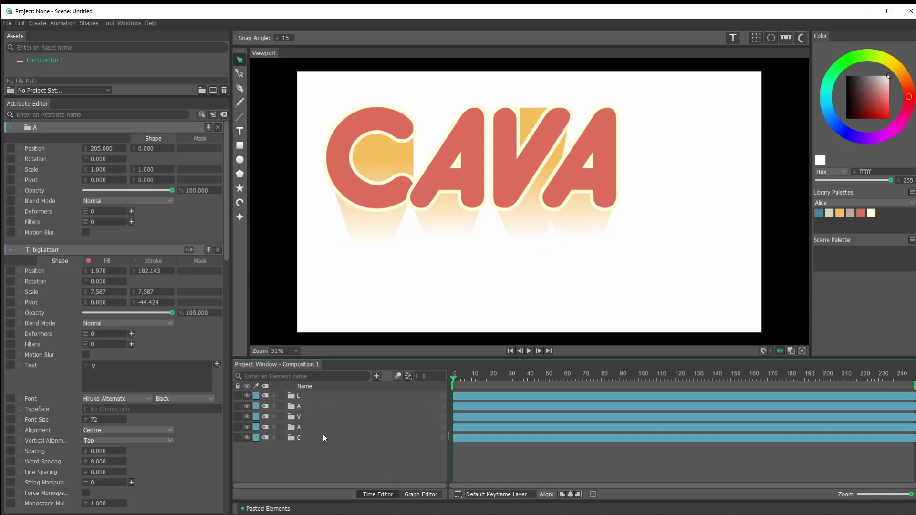
click(292, 397)
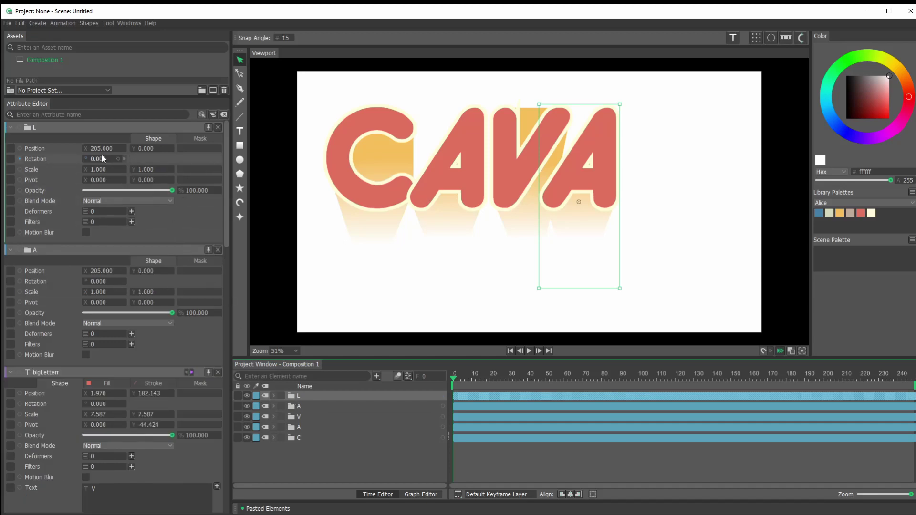
drag(99, 151, 218, 153)
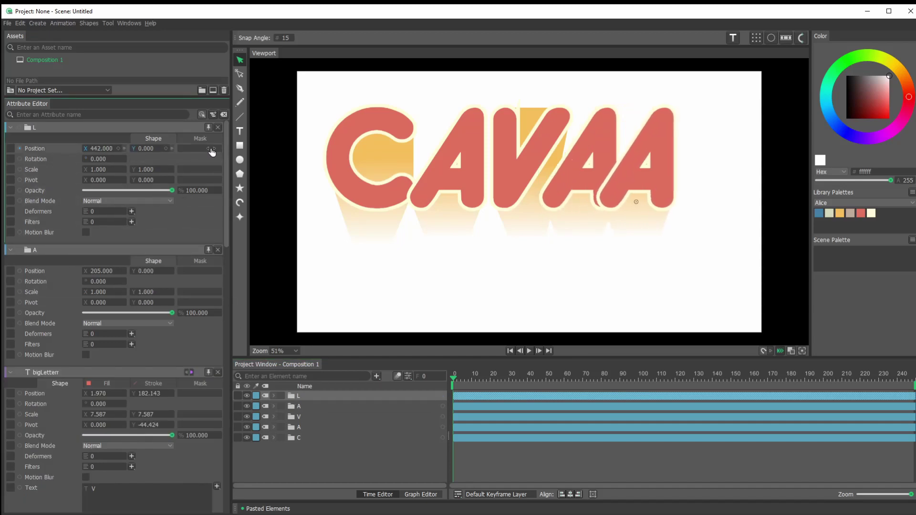
- Change the bigLetterr text inside the L group to L and collapse the group
click(275, 396)
click(308, 409)
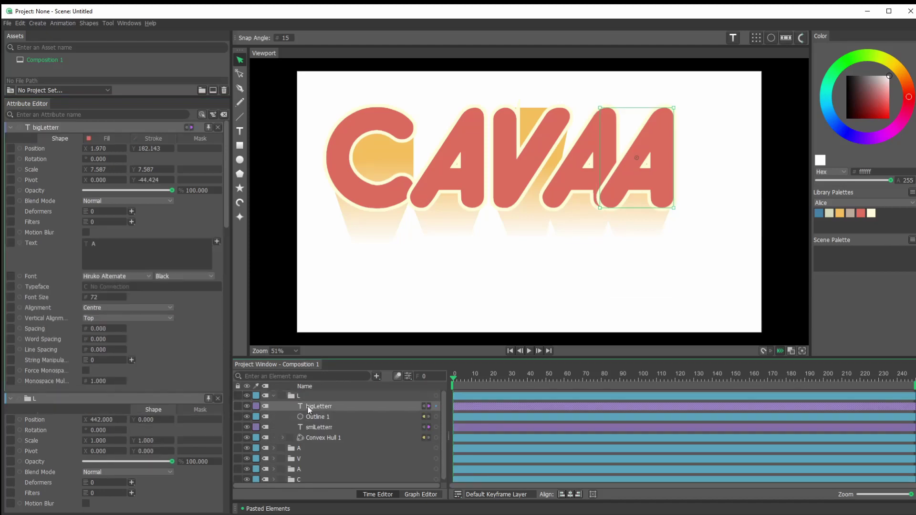
click(101, 245)
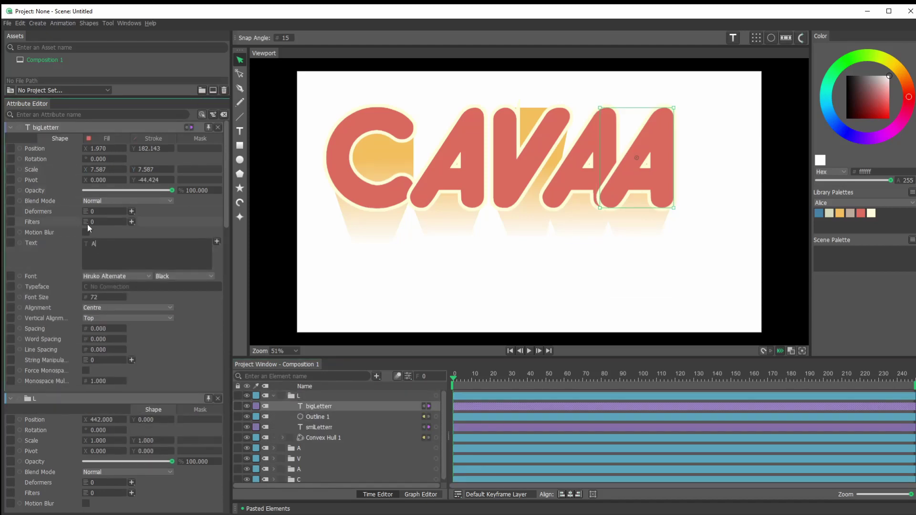
key(ctrl+a)
click(271, 395)
- Move the L group right to an X position of 507 so it clears the second A
click(294, 398)
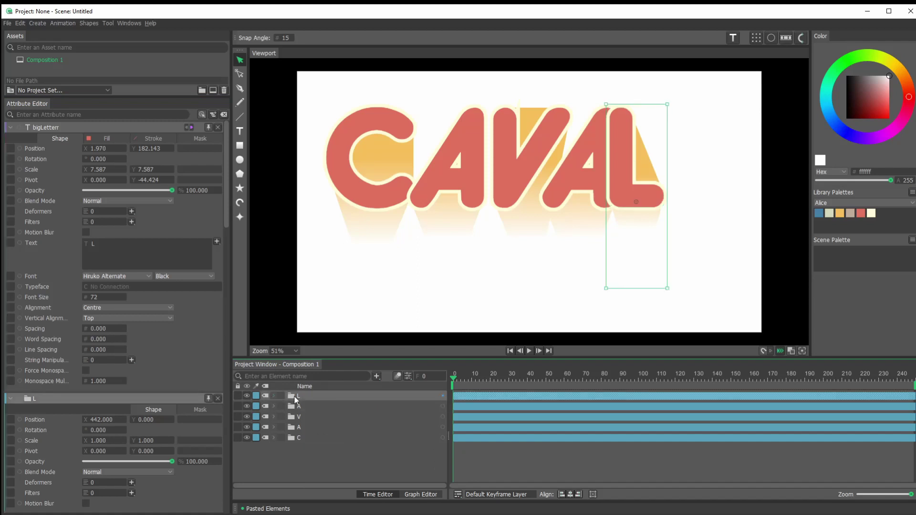
drag(98, 149, 134, 159)
click(294, 470)
click(294, 467)
- Duplicate the L group and move the upper copy right to an X position of 691
click(299, 397)
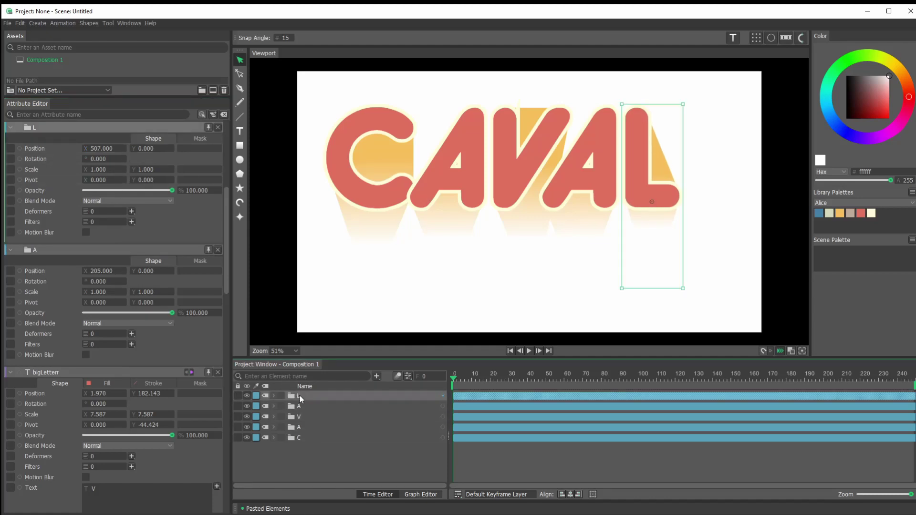
key(ctrl+c)
key(ctrl+v)
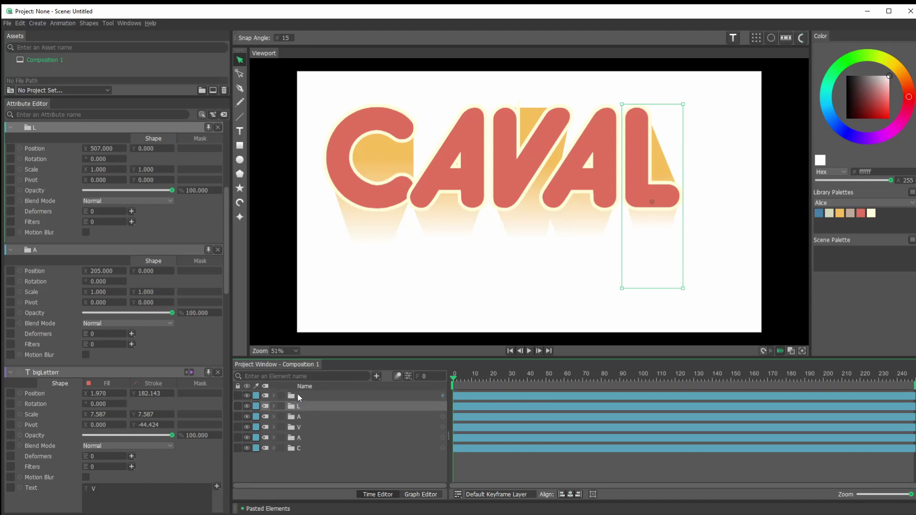
click(302, 394)
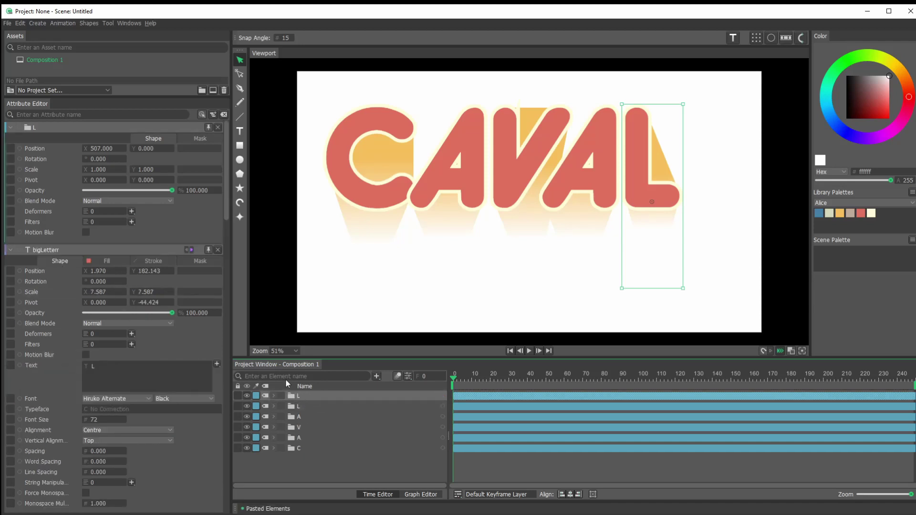
drag(93, 152, 327, 357)
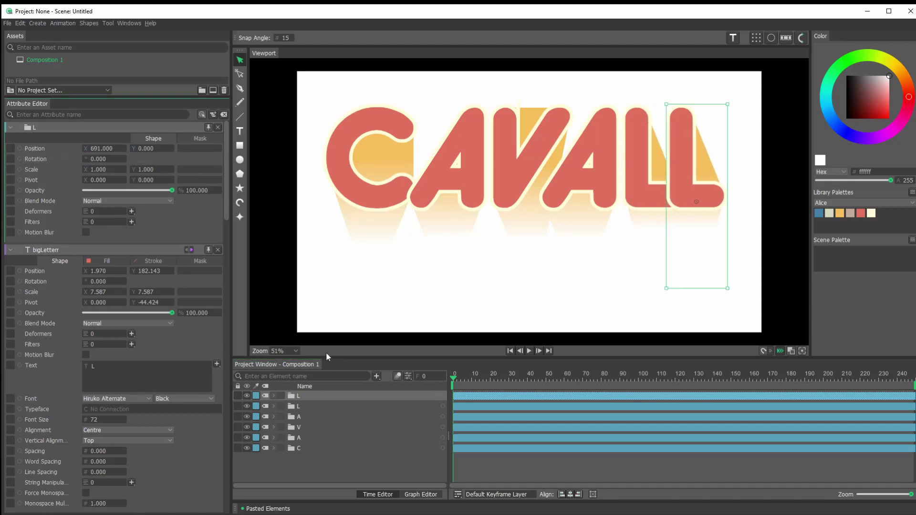
- Rename the topmost L group as R, change its bigLetterr text to R and collapse the group
double_click(300, 399)
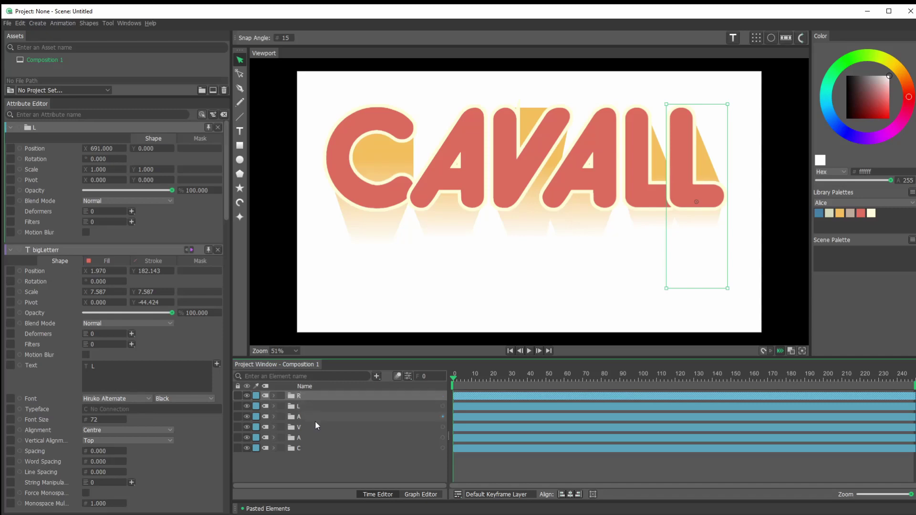
click(312, 465)
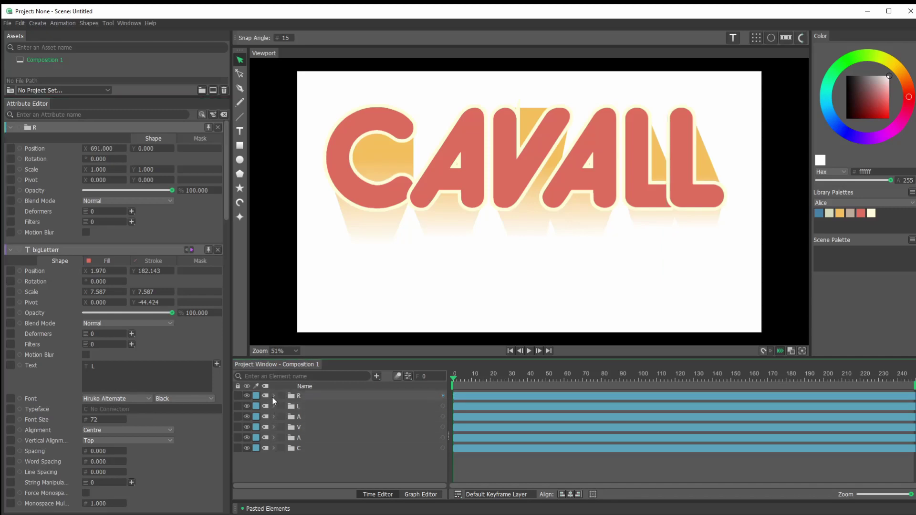
click(273, 396)
click(320, 438)
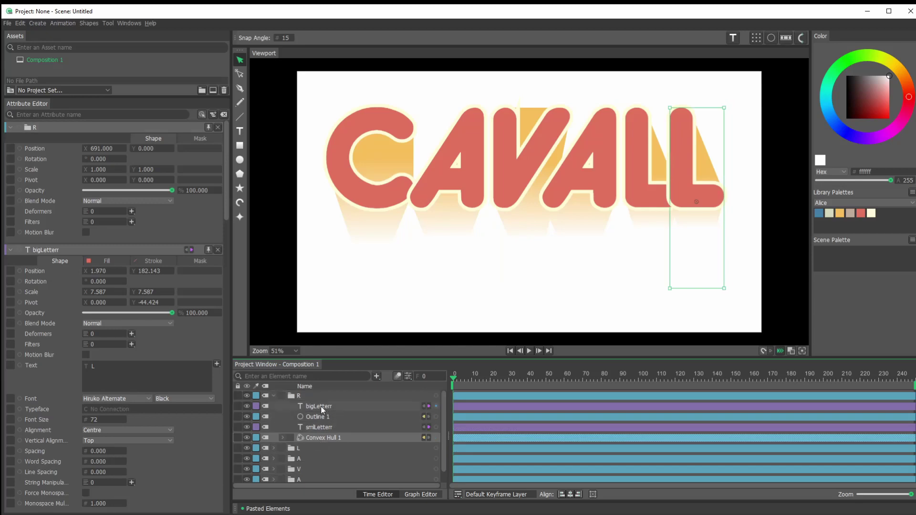
click(307, 407)
click(114, 249)
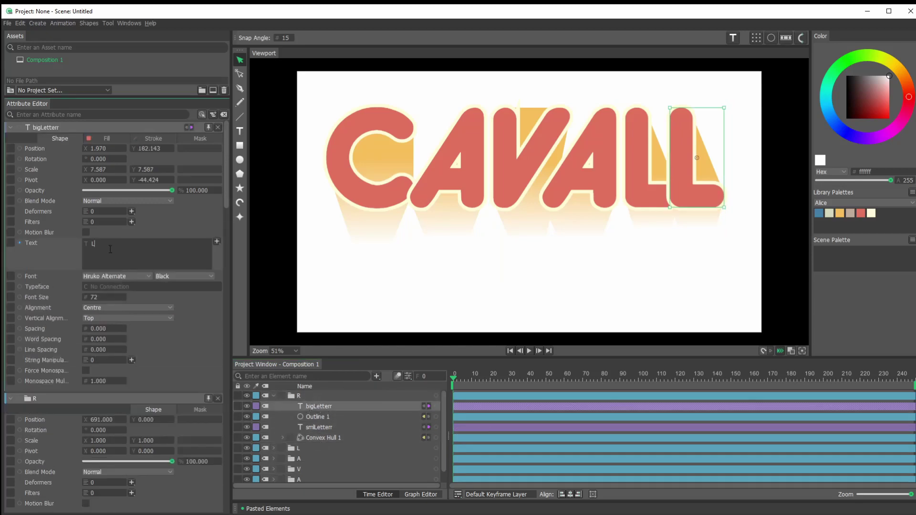
text(R)
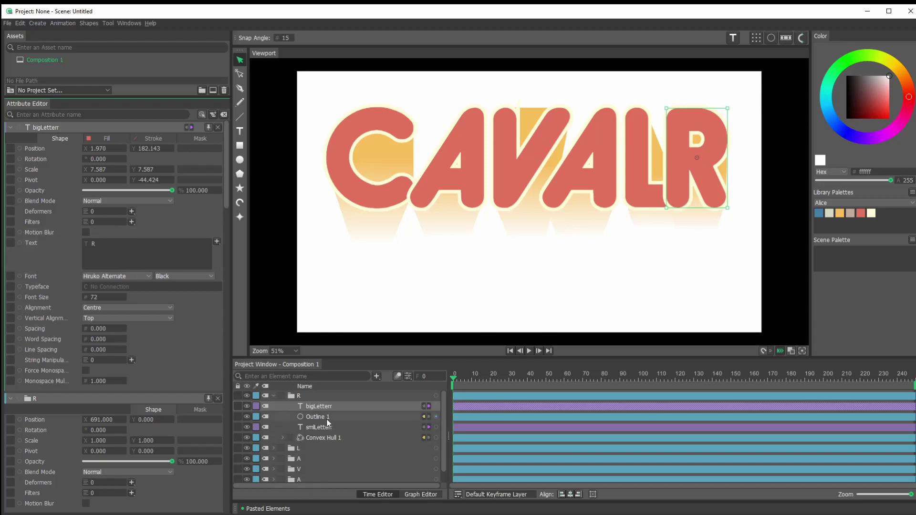
click(272, 396)
click(340, 465)
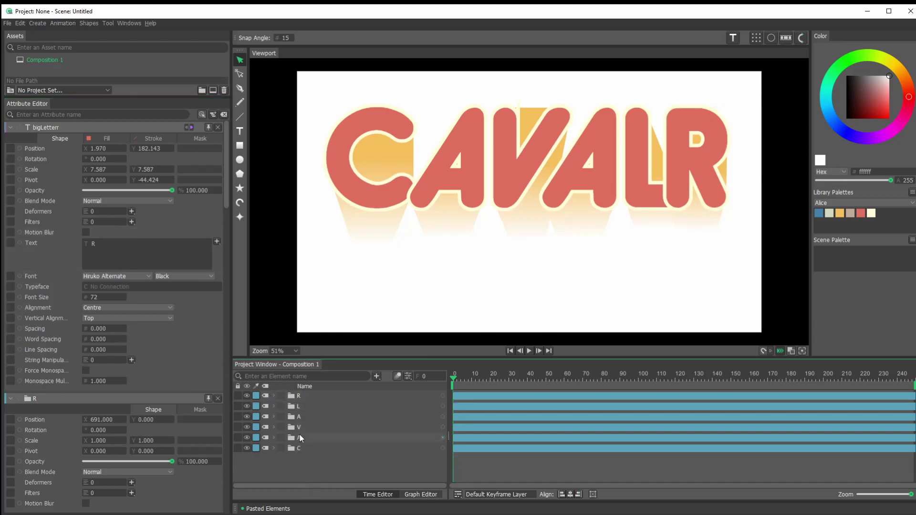
- Duplicate the R group as a group named Y and move it right to an X position of 964
click(299, 395)
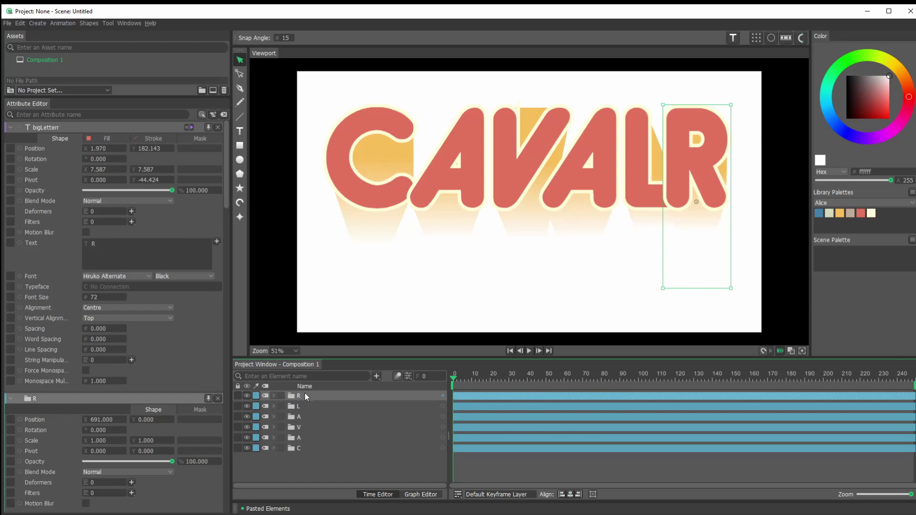
key(ctrl+c)
key(ctrl+v)
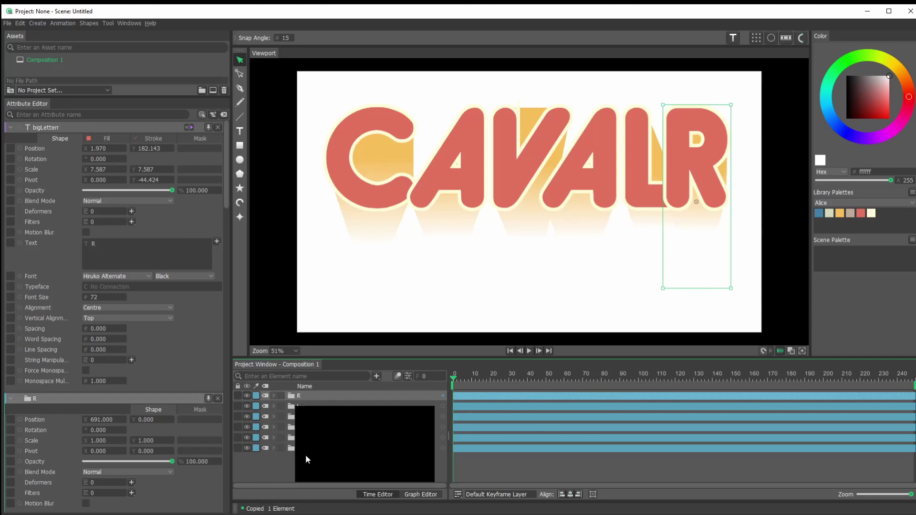
click(301, 396)
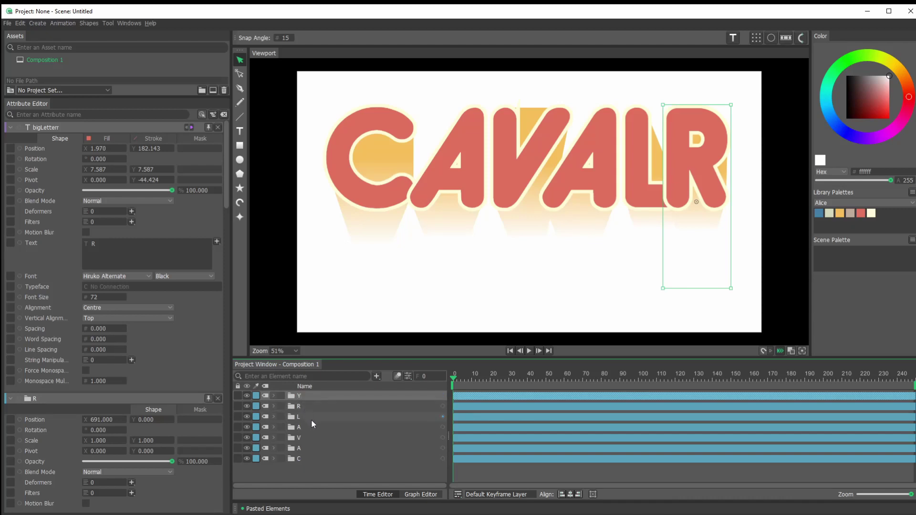
click(292, 397)
drag(103, 154, 237, 151)
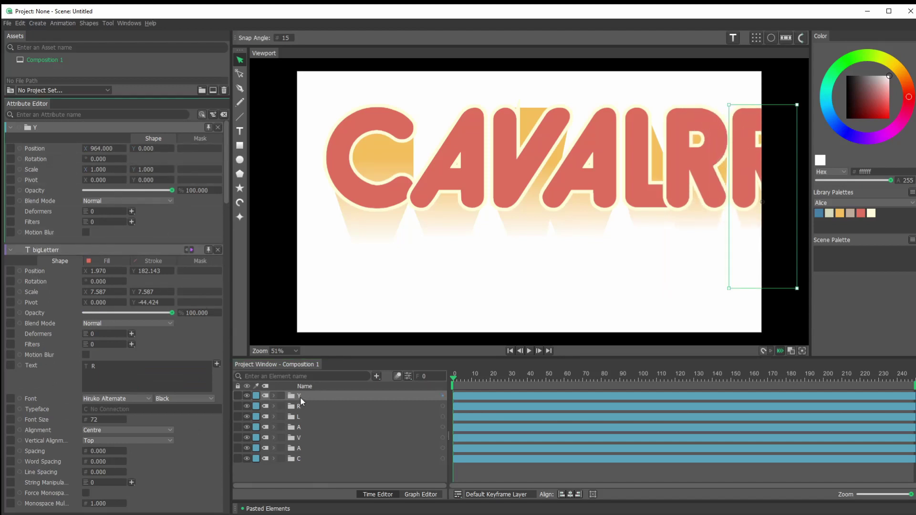
- Change the bigLetterr text inside the Y group to Y and collapse the group
click(271, 396)
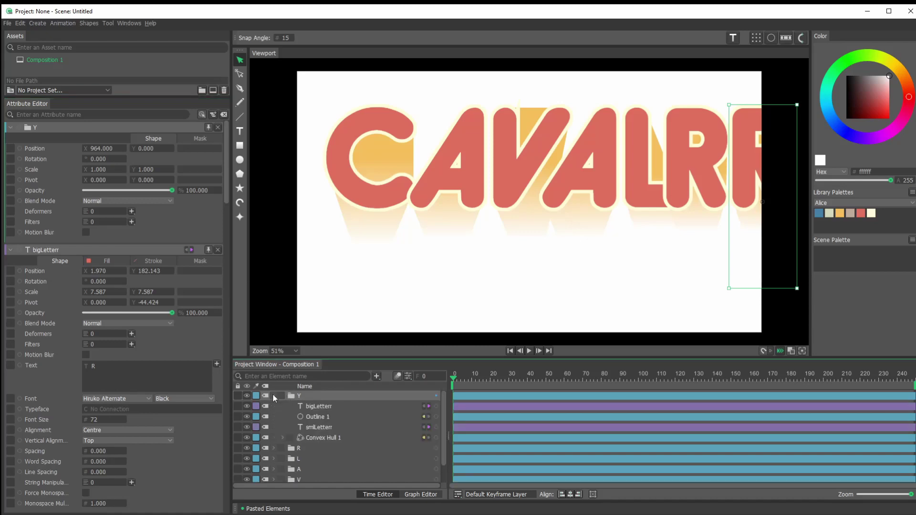
click(307, 407)
drag(123, 248, 46, 242)
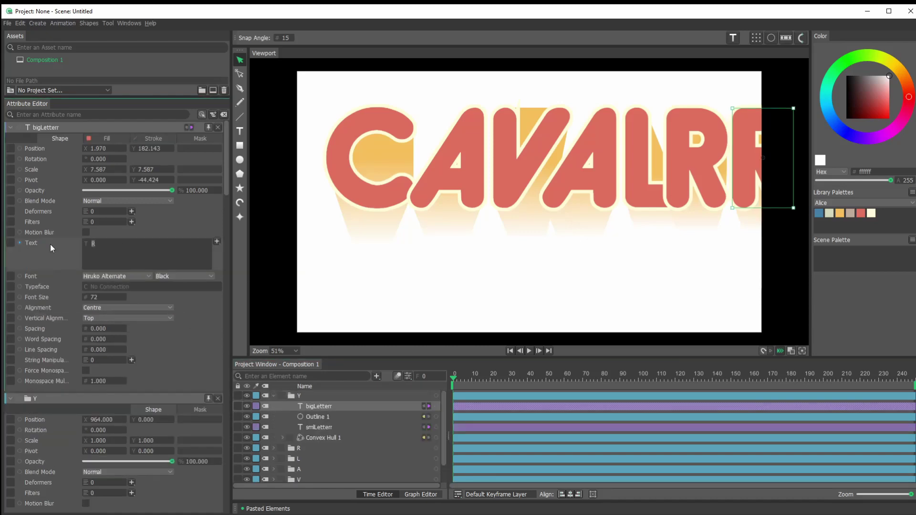
text(Y)
click(274, 396)
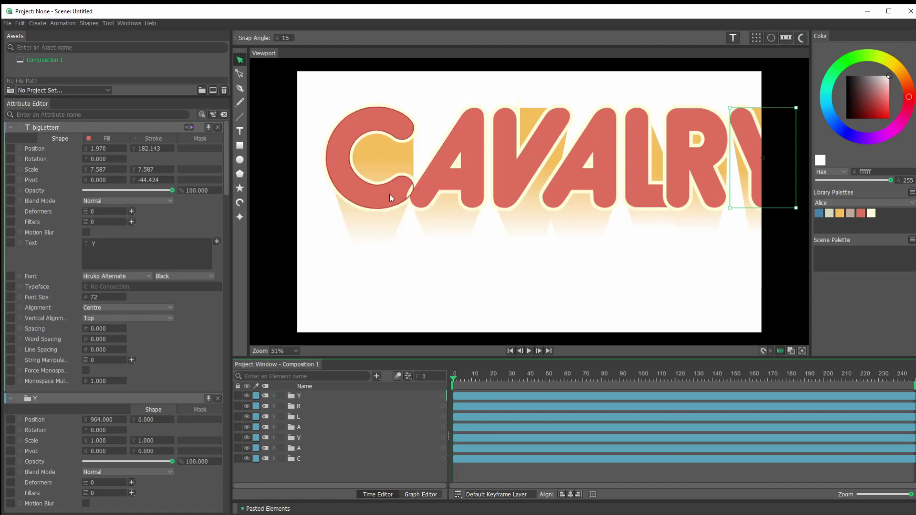
- Shift the big letters C, A and V left on the canvas so they sit tightly side by side
drag(380, 199, 360, 195)
drag(478, 188, 432, 184)
click(506, 189)
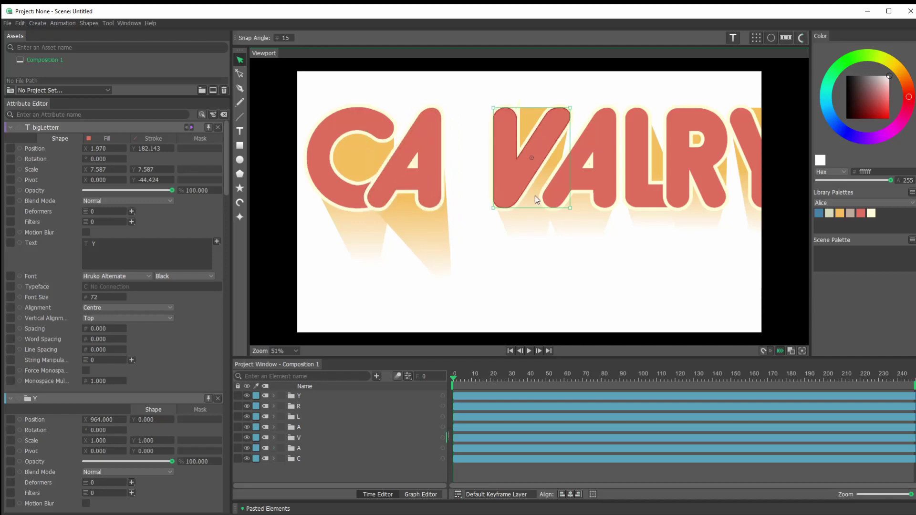
drag(517, 188, 469, 192)
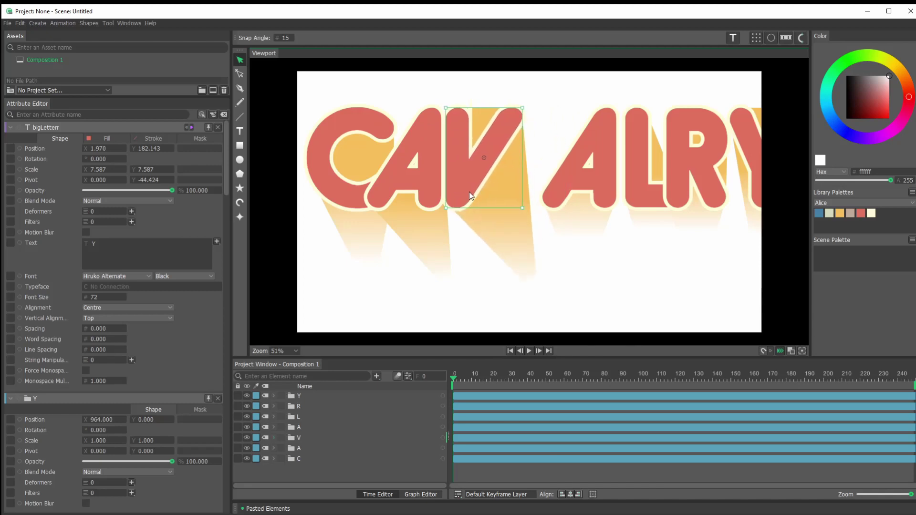
click(405, 103)
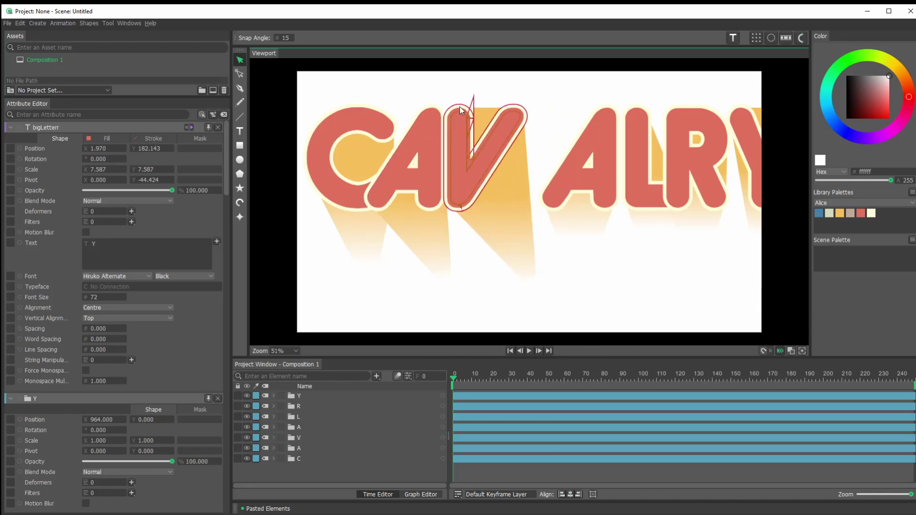
click(463, 159)
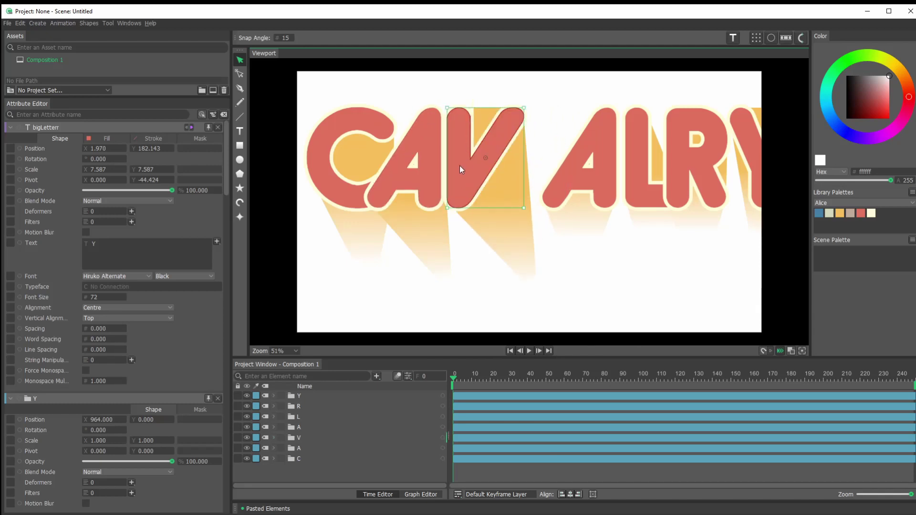
- Lower the miter limit of Outline 1 in the V group to 5.55 to remove the outline's spike
click(274, 438)
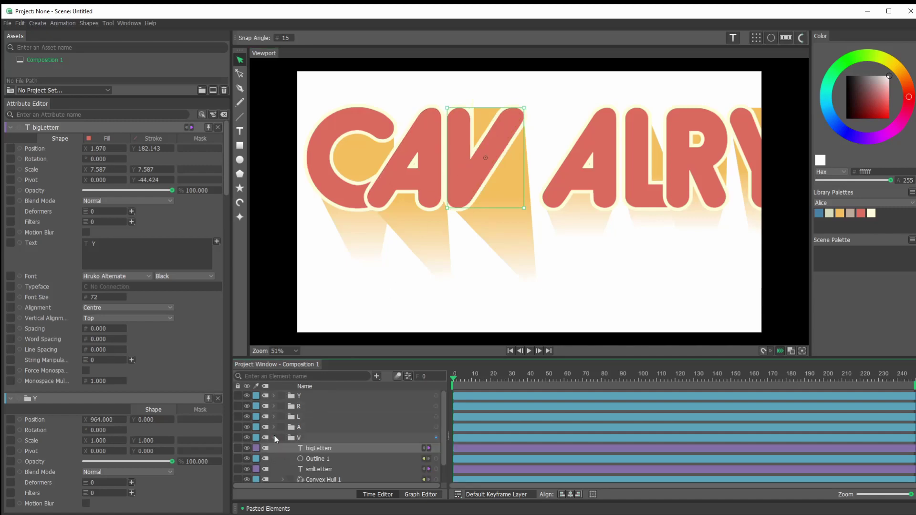
scroll(290, 431, down, 1)
click(317, 436)
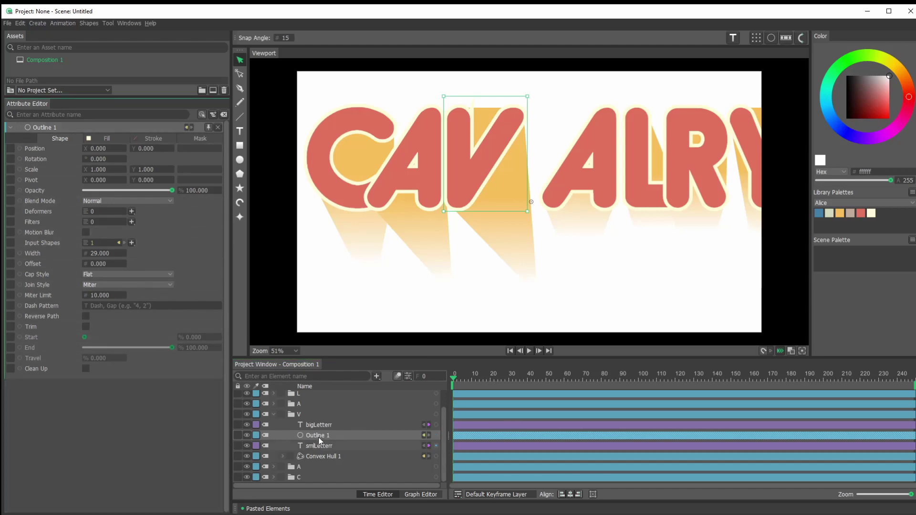
drag(101, 297, 0, 297)
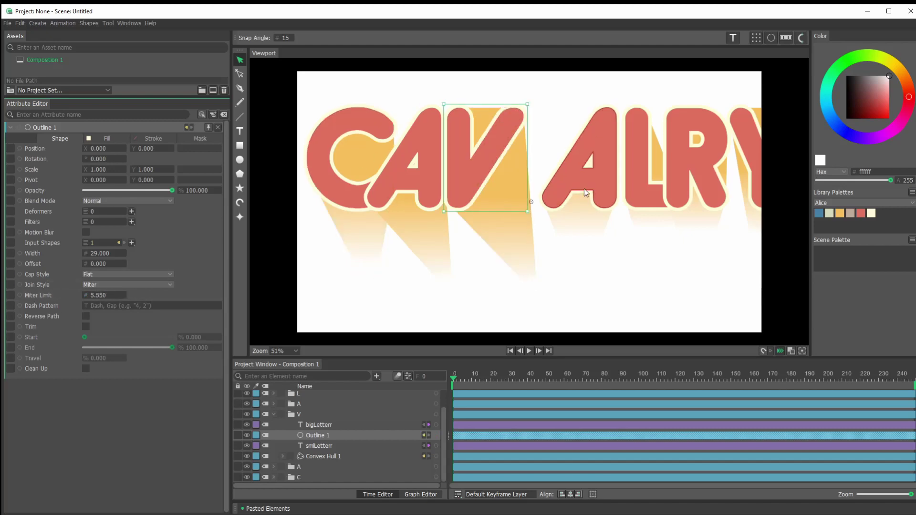
- Shift the second A, L, R and Y left to close the gaps and fit the whole word on the canvas
drag(600, 184, 554, 177)
drag(642, 181, 589, 193)
click(674, 190)
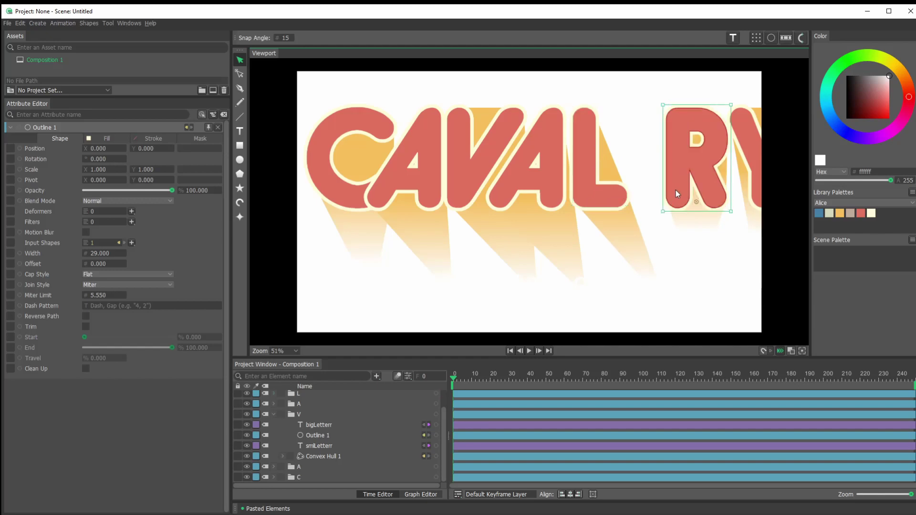
drag(679, 189, 628, 182)
key(ctrl+z)
click(750, 153)
drag(752, 153, 697, 142)
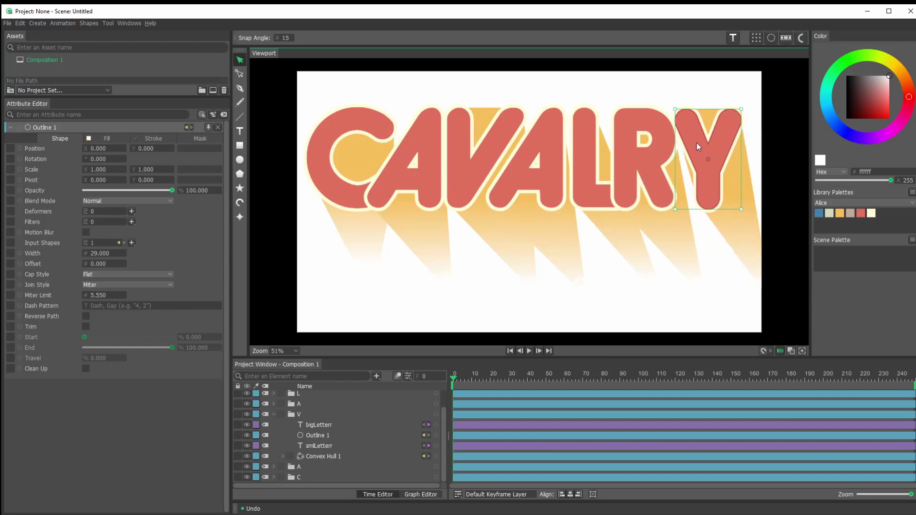
- Move the small letters of the V and both A groups closer together beneath the middle of the word
click(577, 284)
click(529, 288)
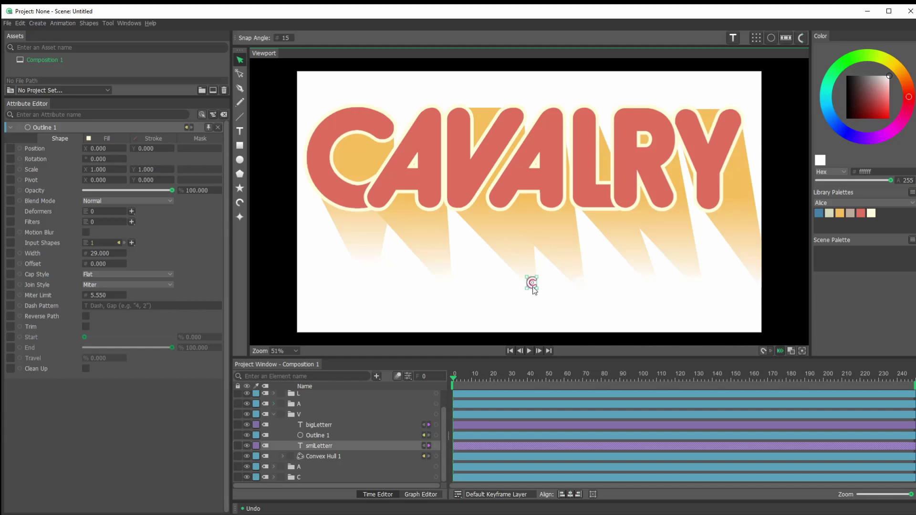
drag(534, 291, 509, 290)
click(578, 285)
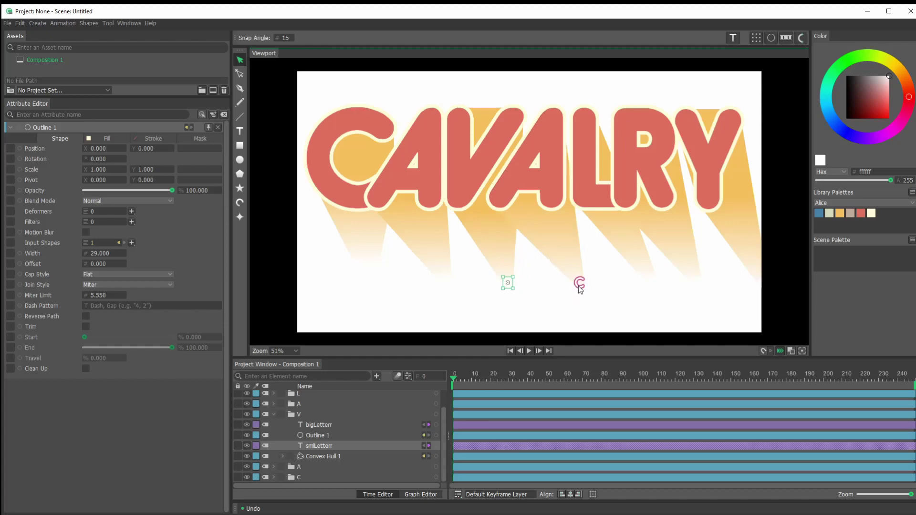
drag(566, 285, 514, 284)
click(449, 285)
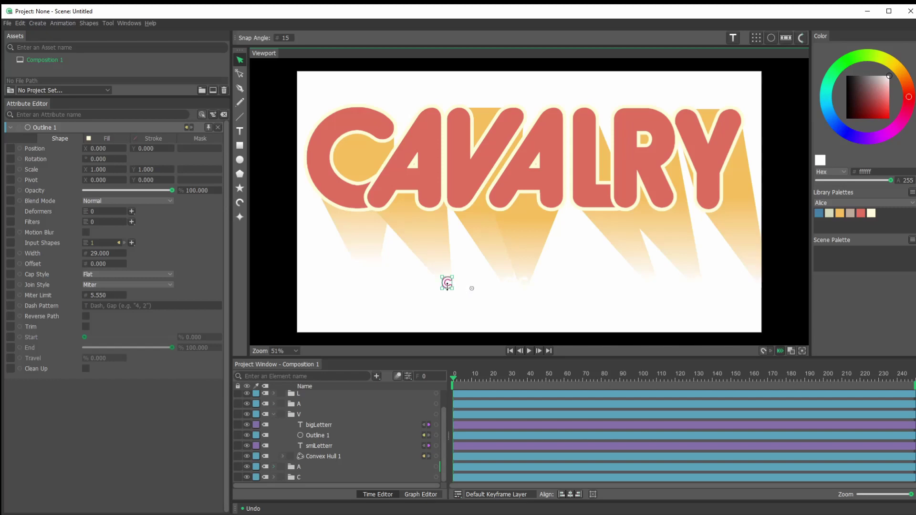
drag(446, 286, 495, 286)
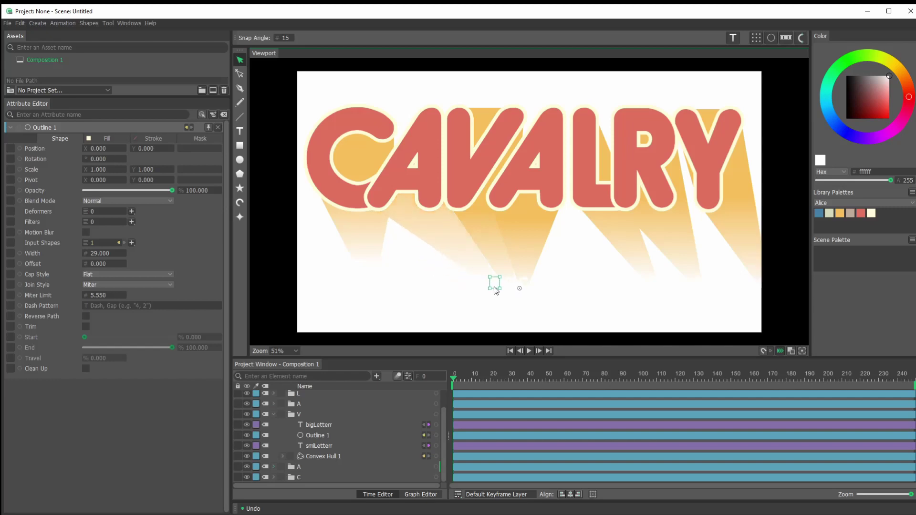
- Bring the small letters of the C, L, R and Y groups in beside the others beneath the word's centre
drag(368, 282, 497, 288)
drag(650, 288, 536, 285)
click(700, 288)
click(696, 285)
drag(696, 286, 552, 285)
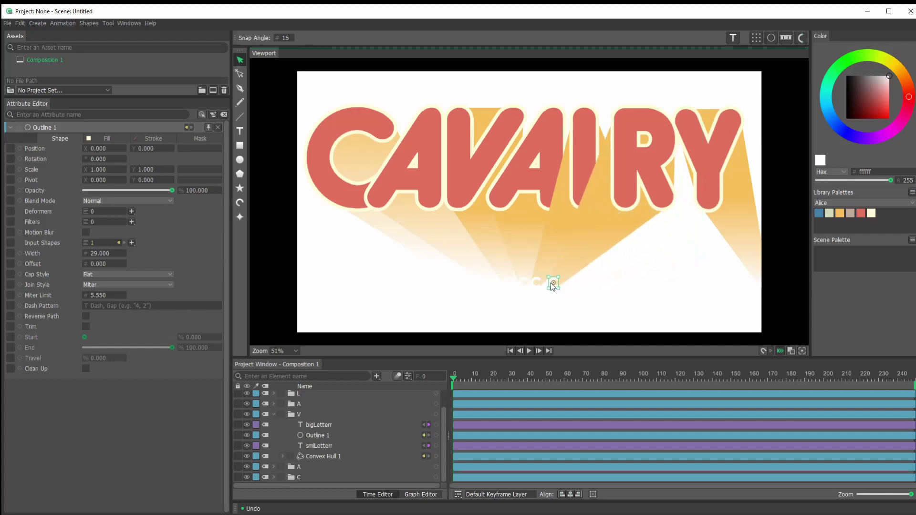
click(759, 286)
drag(760, 286, 570, 278)
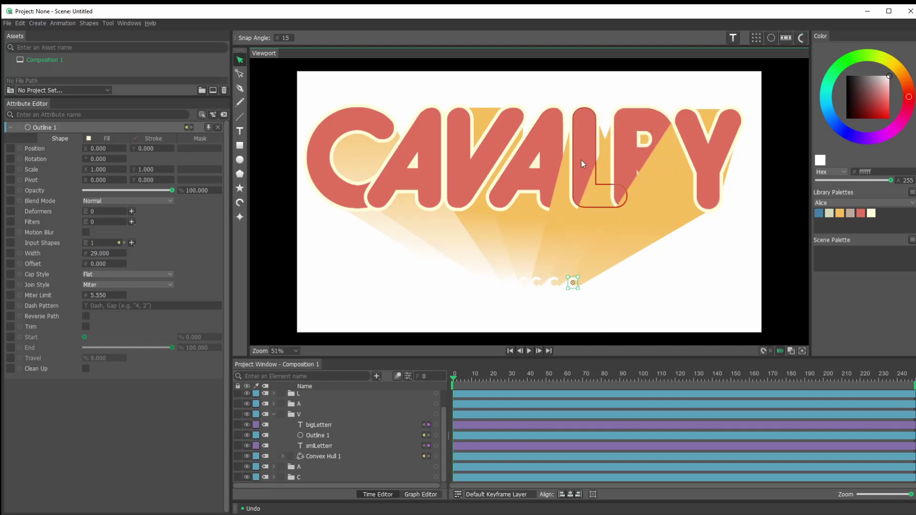
- Collapse the V group and rename the second A group as A2
click(274, 414)
click(296, 438)
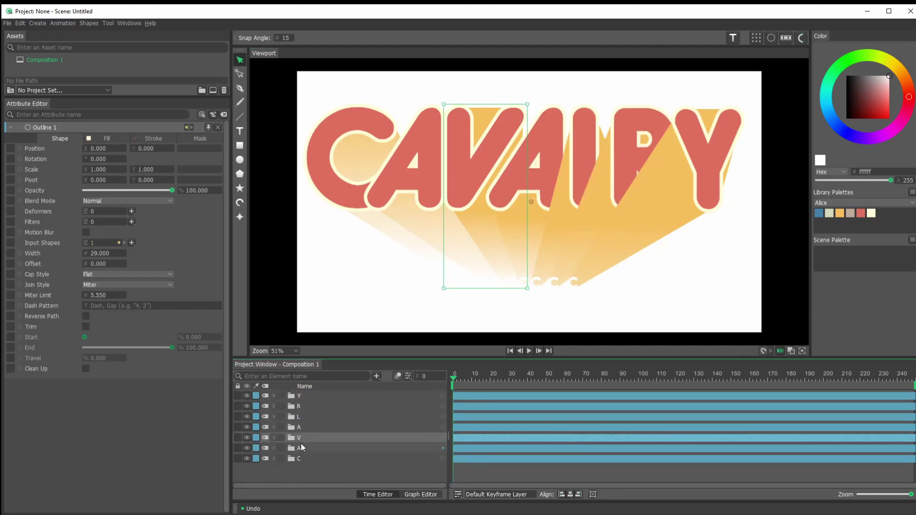
key(Up)
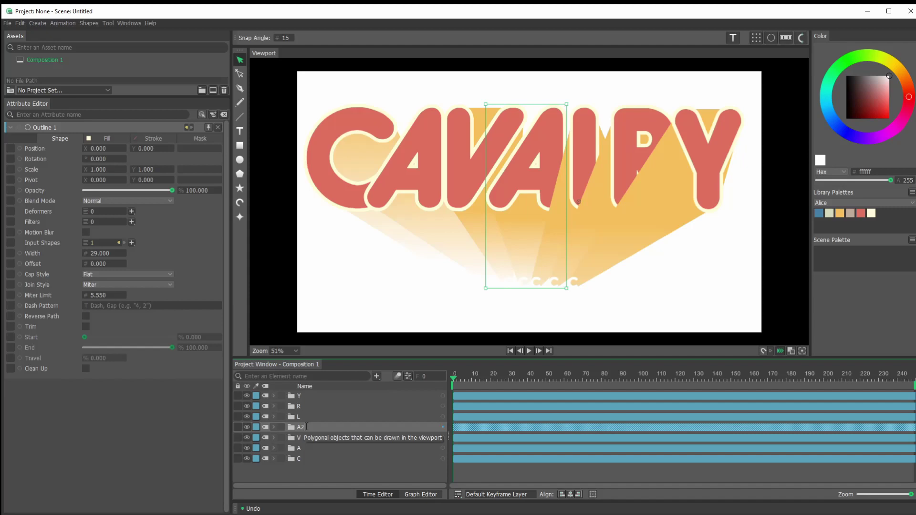
click(323, 468)
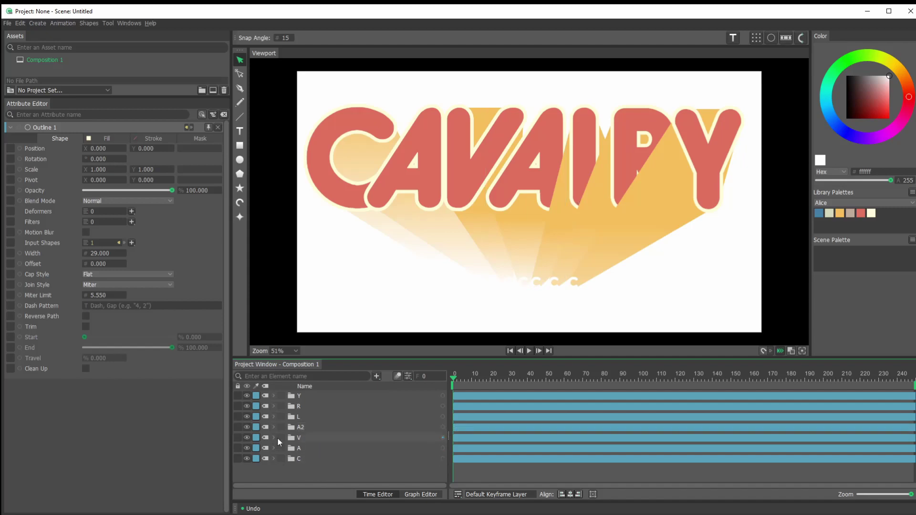
- Reorder the letter groups so A2 is on top, followed by L, R and Y above V, A and C
click(247, 427)
click(247, 426)
click(302, 431)
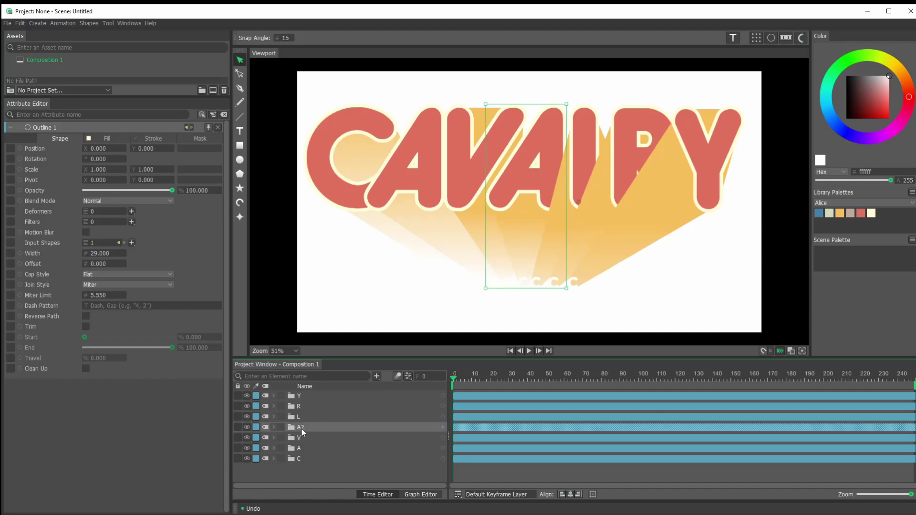
mouse_move(302, 429)
mouse_down()
mouse_move(312, 420)
mouse_move(311, 434)
mouse_move(323, 416)
mouse_move(310, 430)
mouse_up()
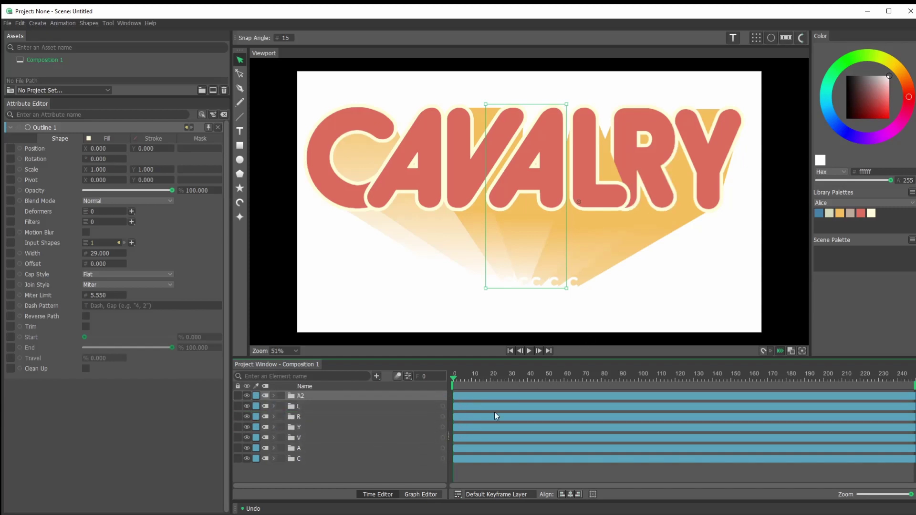
click(358, 463)
click(362, 465)
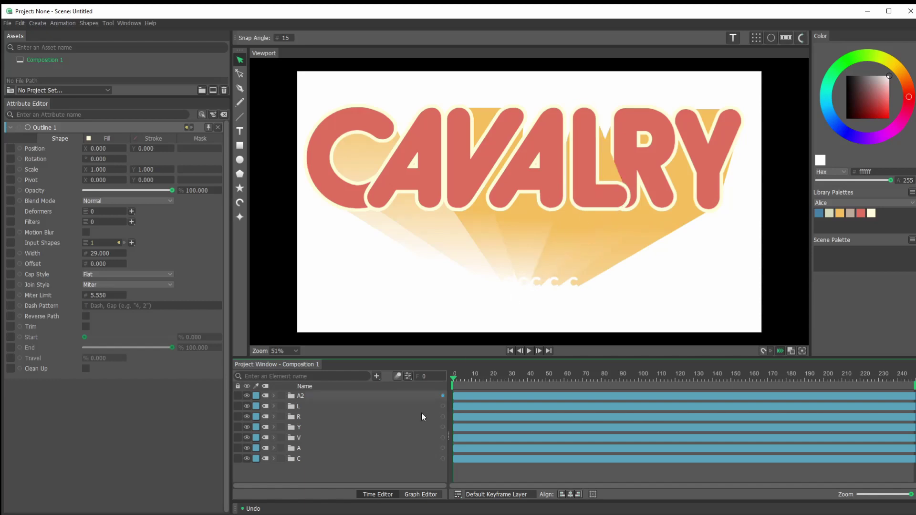
- Enlarge the layer list and move Convex Hull 1 out of the L group to the bottom of the layer stack
click(274, 406)
scroll(294, 411, down, 1)
drag(319, 358, 319, 277)
drag(316, 367, 320, 436)
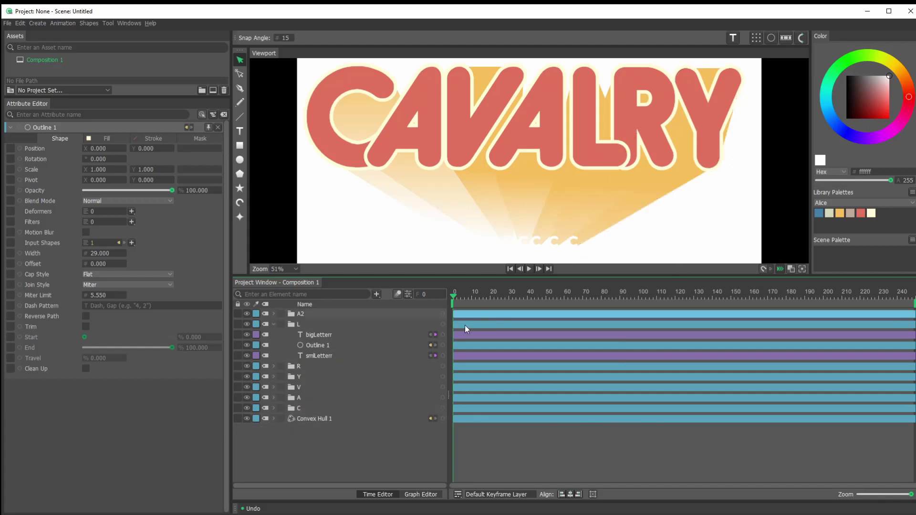
- Hide the smlLetterr text layers in the A2 and L groups and collapse both groups again
click(573, 244)
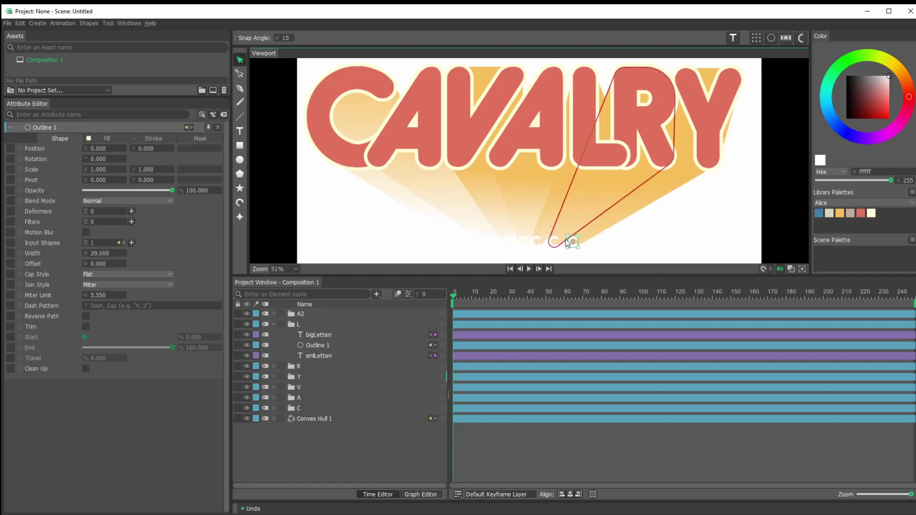
click(274, 325)
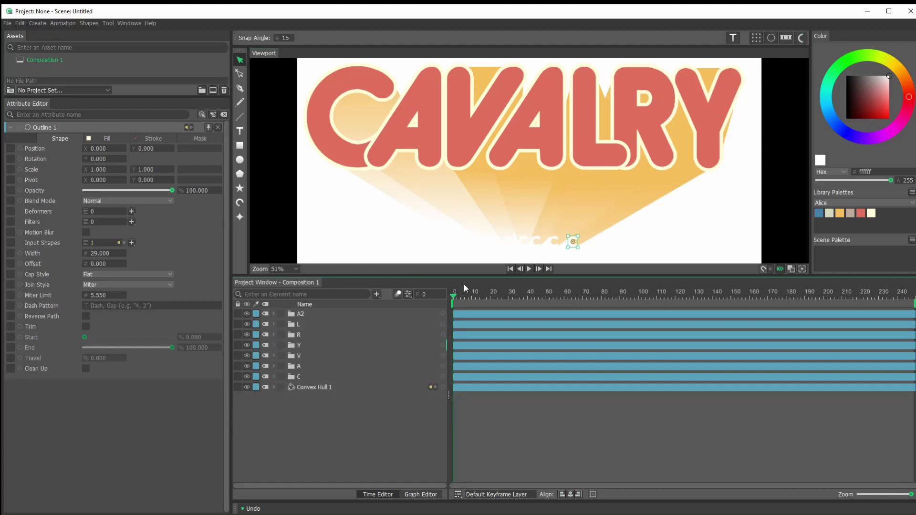
click(274, 313)
click(293, 440)
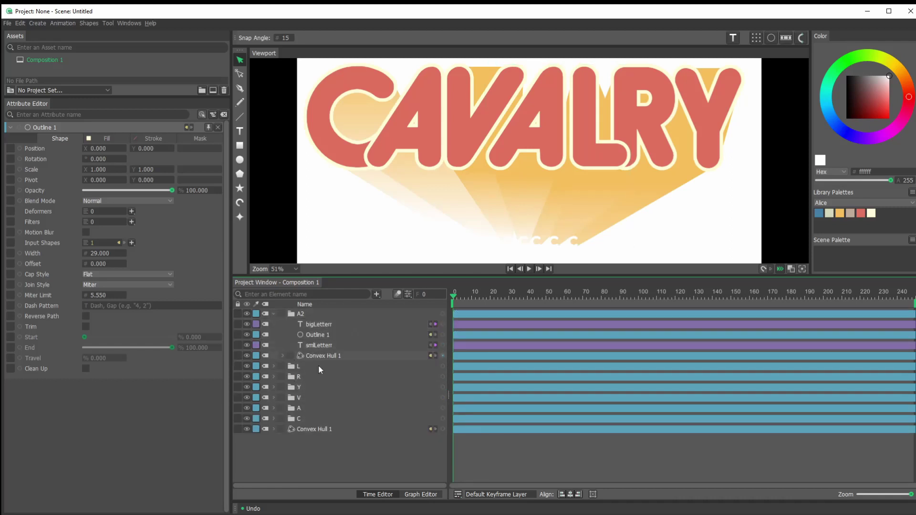
click(273, 314)
click(273, 324)
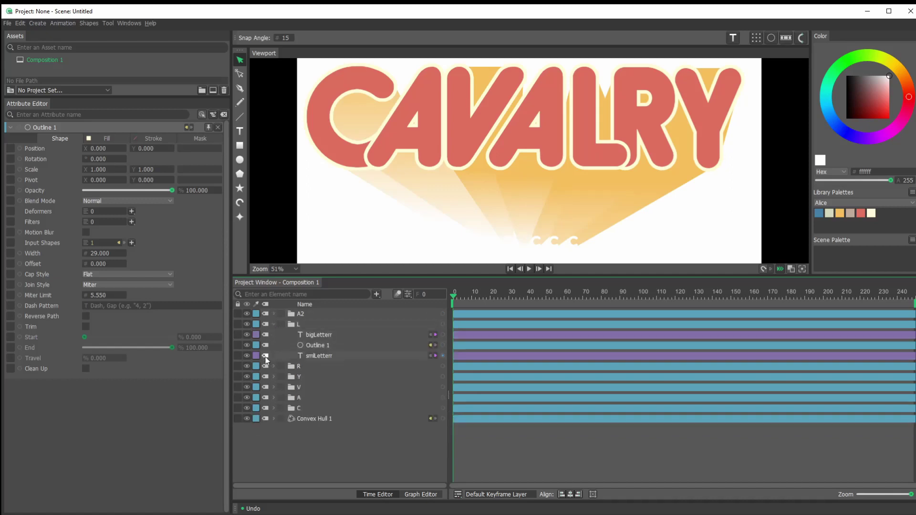
click(274, 324)
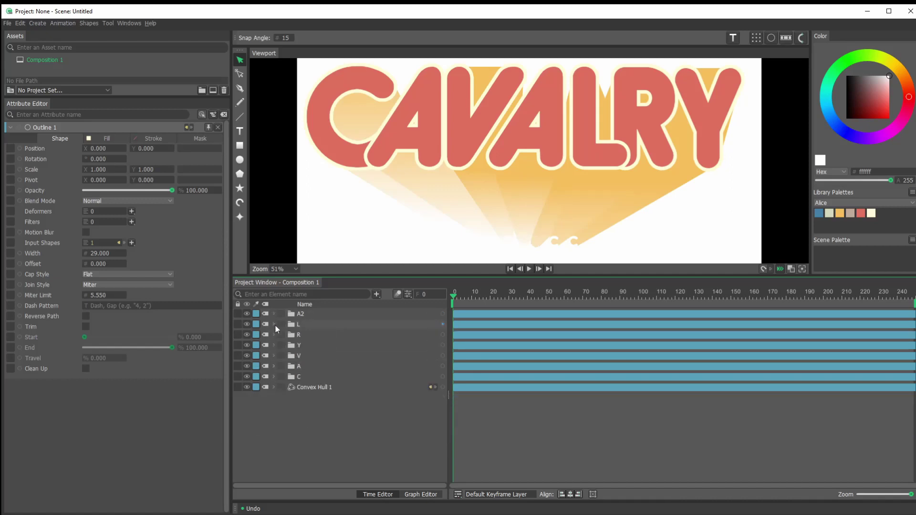
- Hide the smlLetterr text layers in the R and Y groups and collapse both groups
click(274, 334)
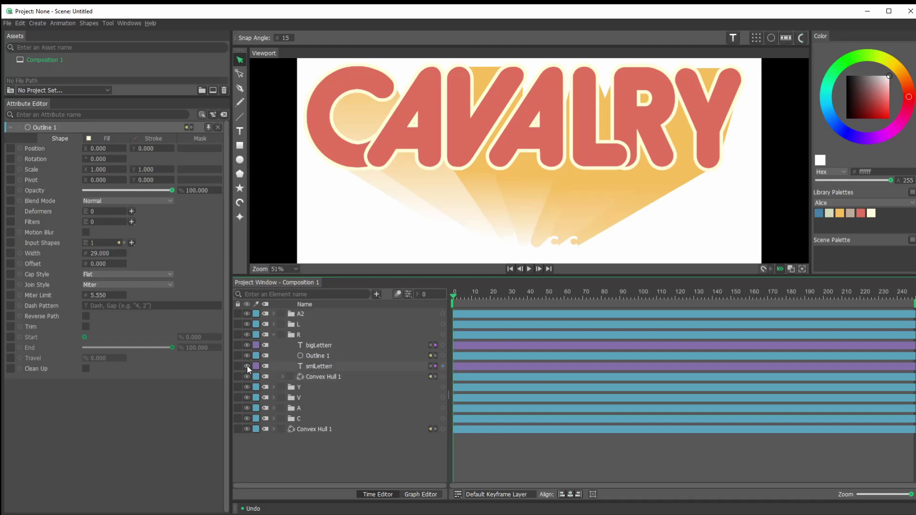
click(274, 334)
click(273, 345)
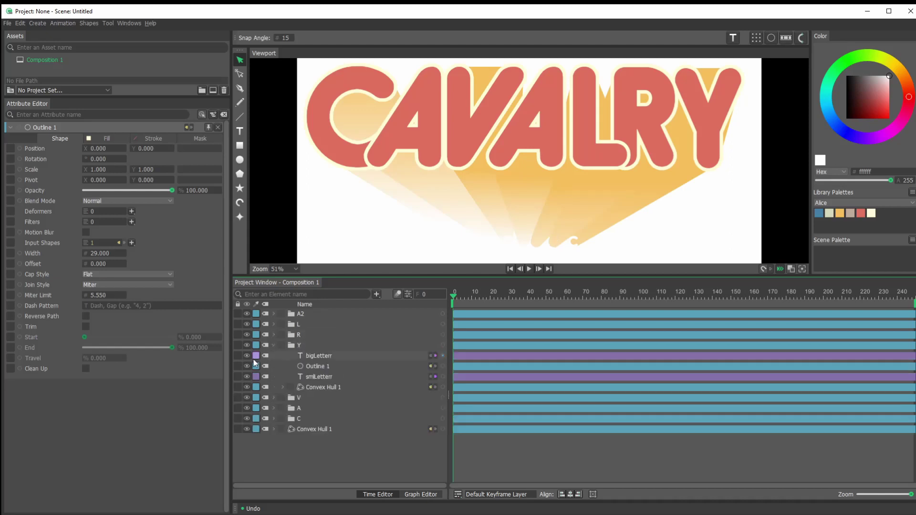
click(247, 376)
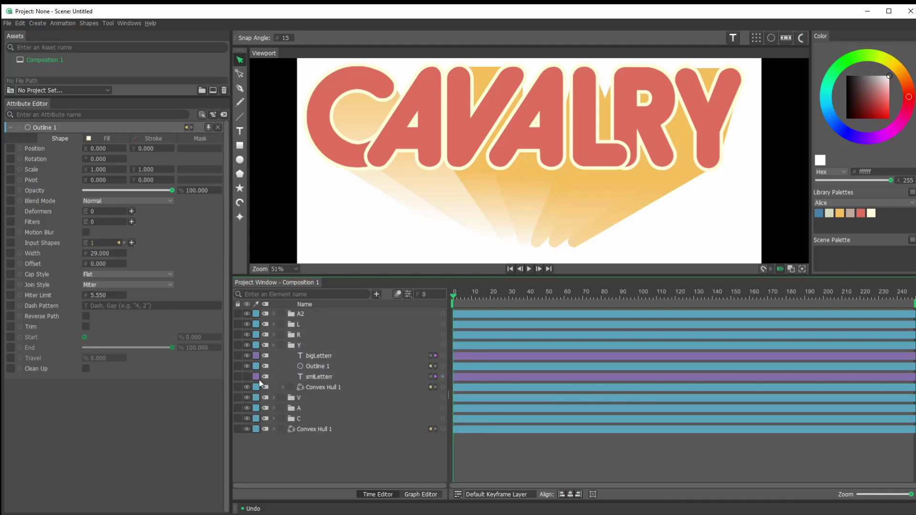
click(275, 345)
- Hide the smlLetterr text layers in the V, A and C groups and collapse these groups
click(274, 356)
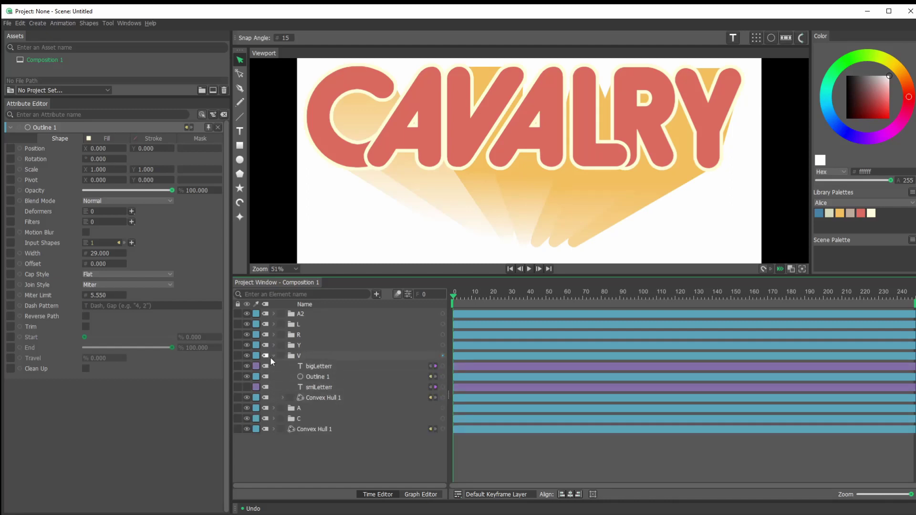
click(274, 355)
click(273, 366)
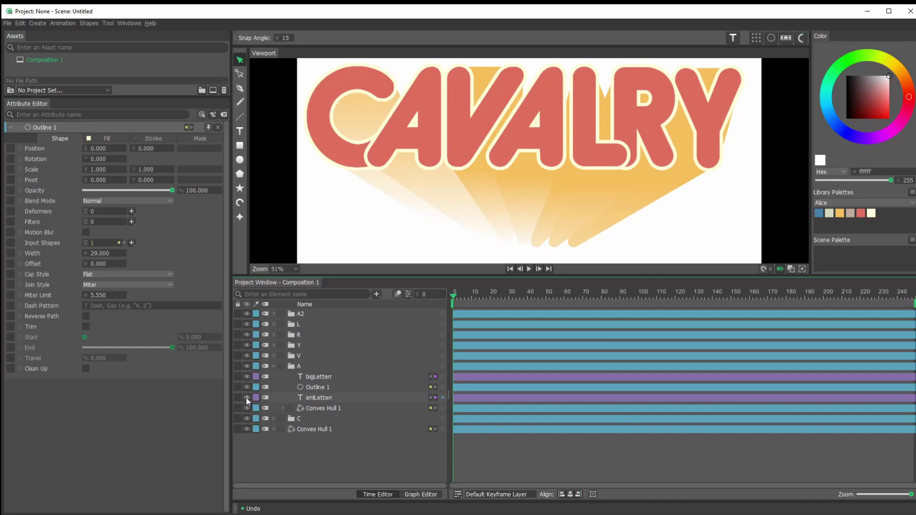
click(274, 366)
click(273, 375)
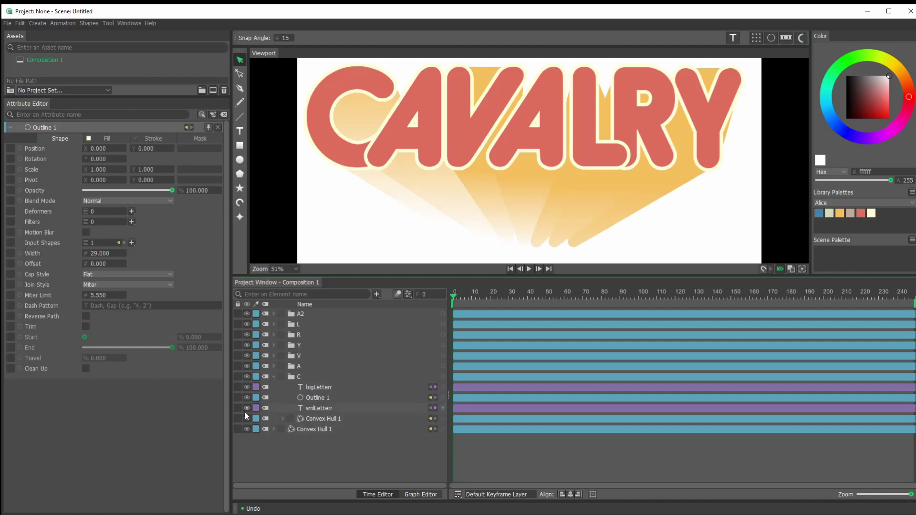
click(273, 376)
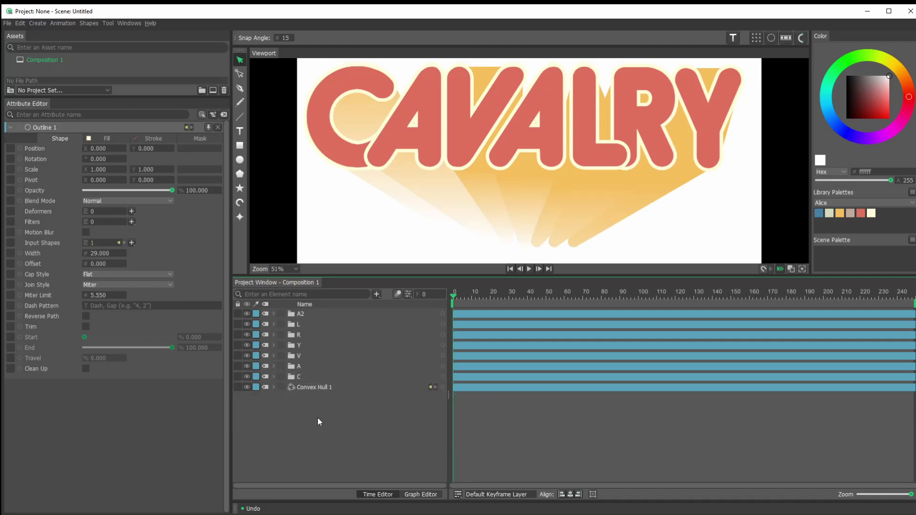
- Set the scale of the gradient shader on the Y group's convex hull to 0.590 and collapse the group
drag(476, 276, 493, 386)
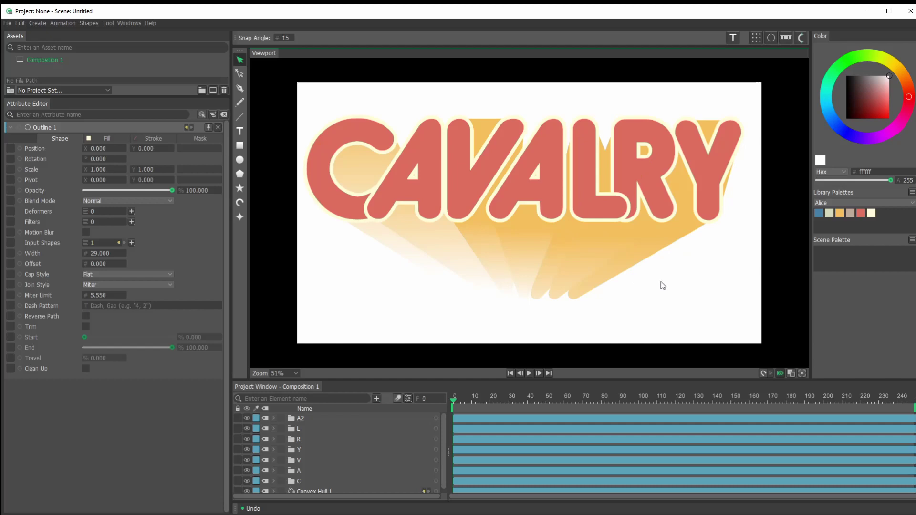
click(652, 255)
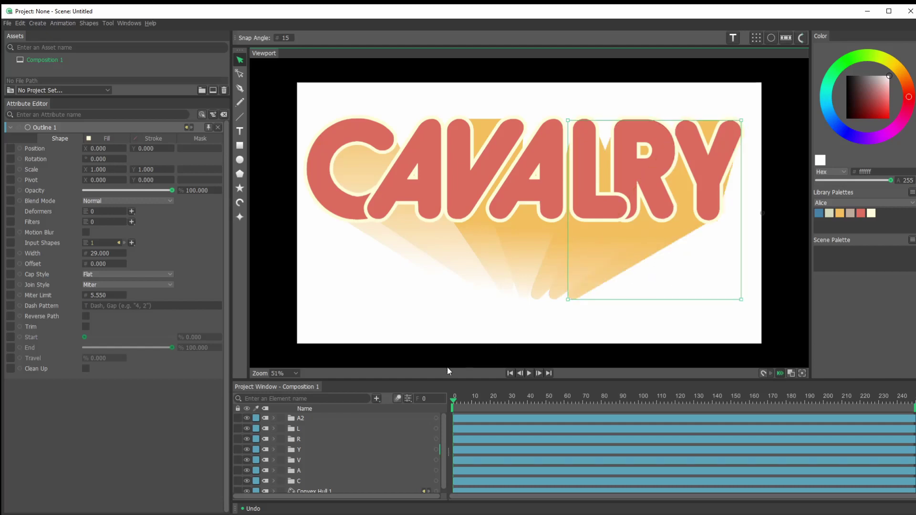
scroll(361, 445, down, 1)
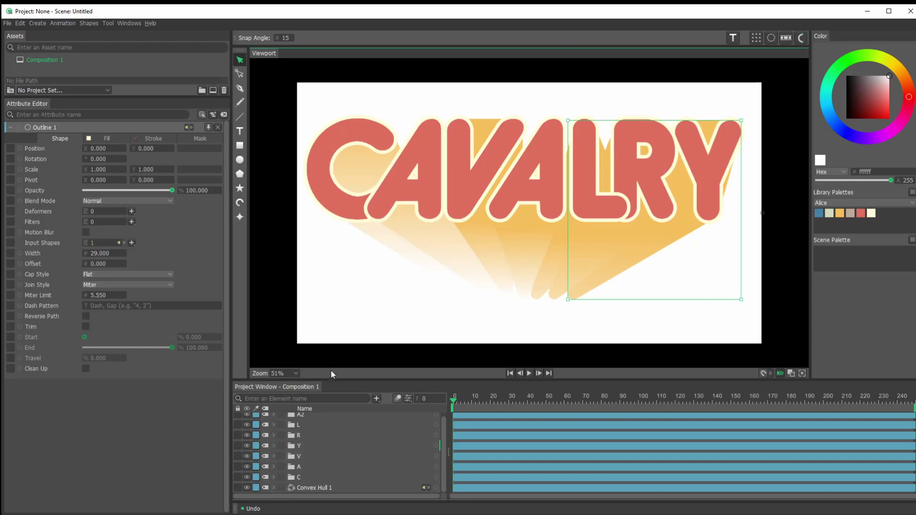
drag(331, 380, 337, 326)
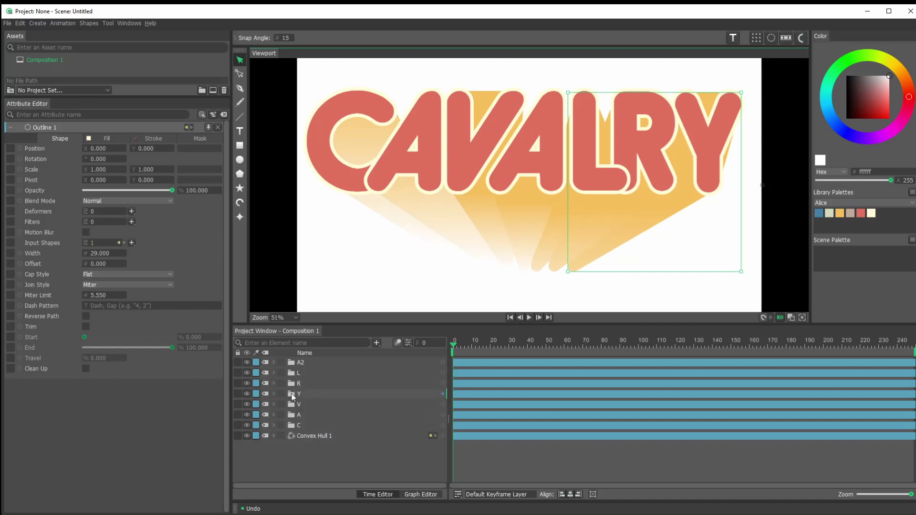
click(273, 394)
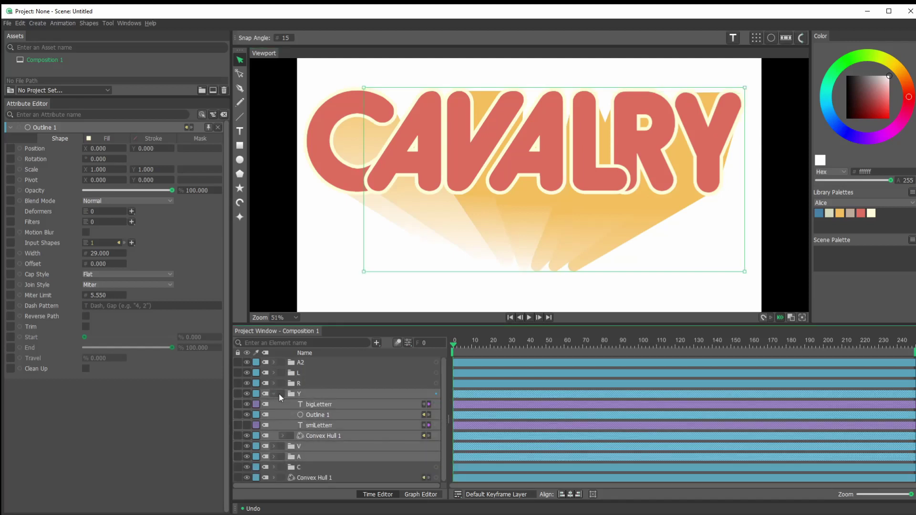
click(362, 374)
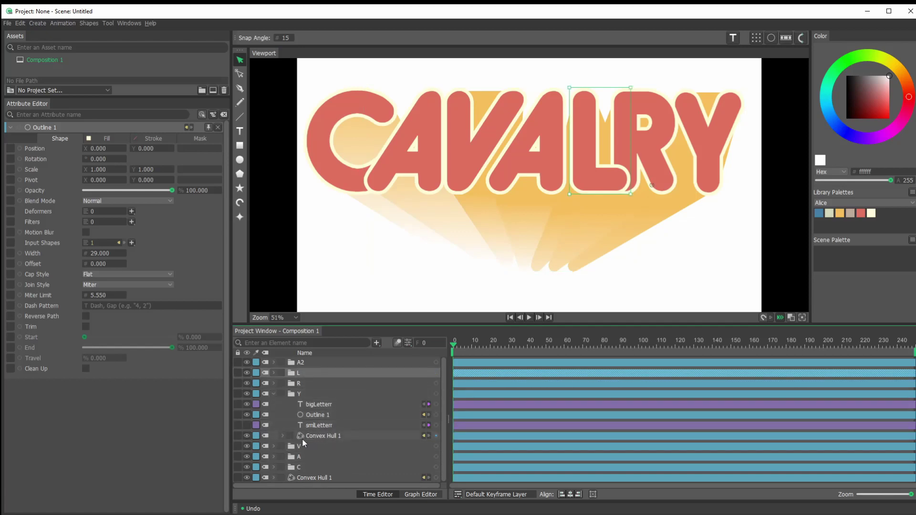
click(282, 436)
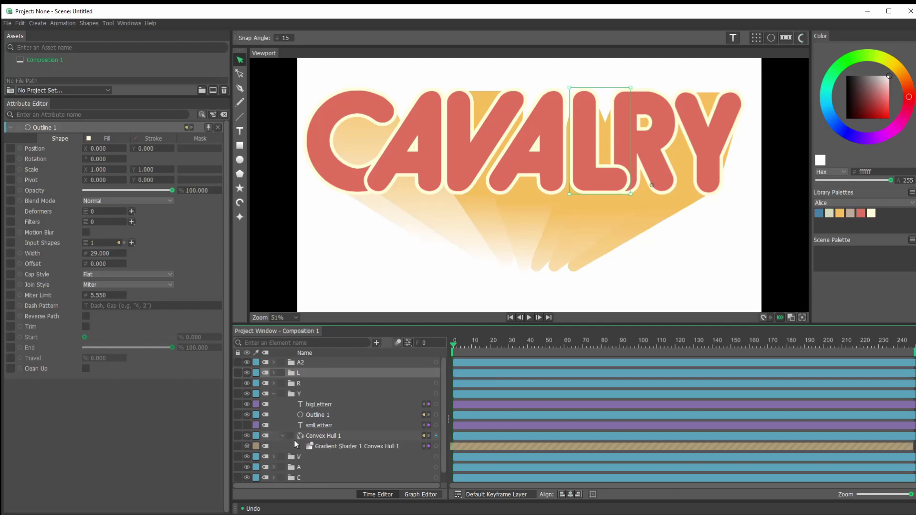
click(355, 449)
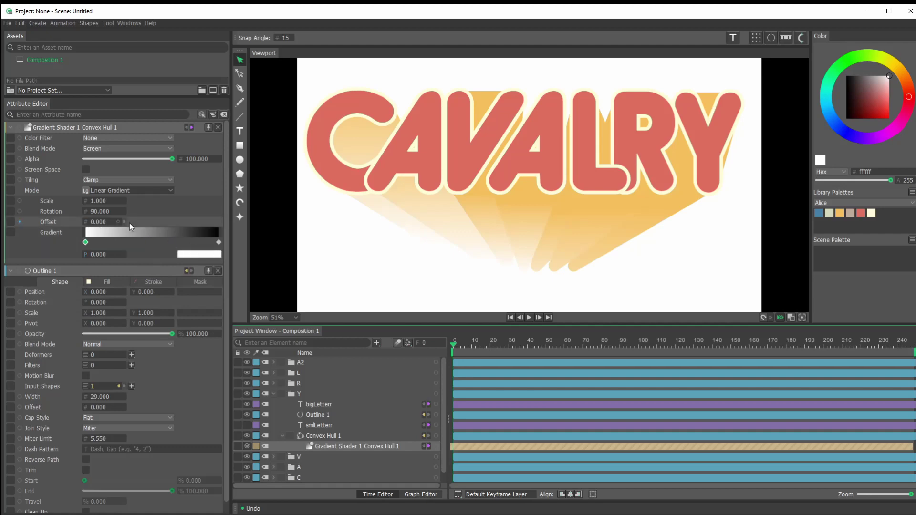
click(100, 205)
drag(100, 204, 79, 216)
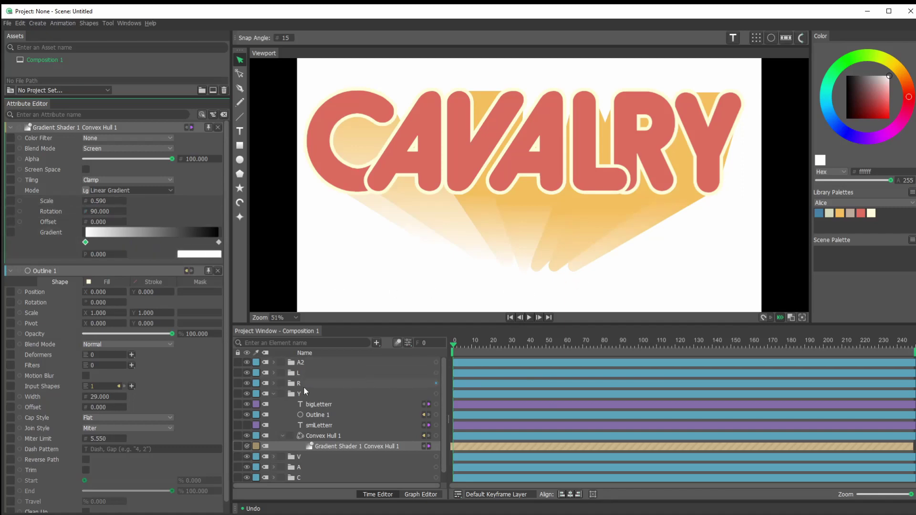
click(273, 394)
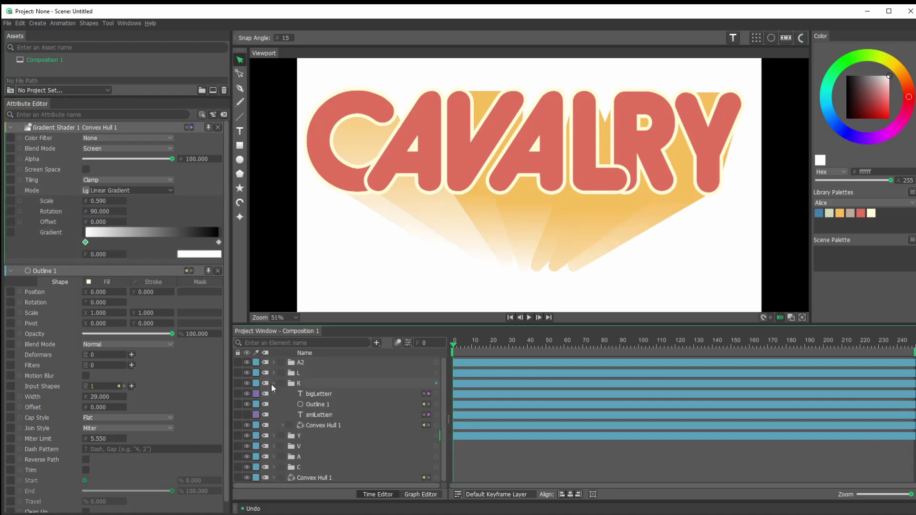
- Set the scale of the gradient shader on the R group's convex hull to 0.740 and collapse the group
click(273, 383)
click(282, 426)
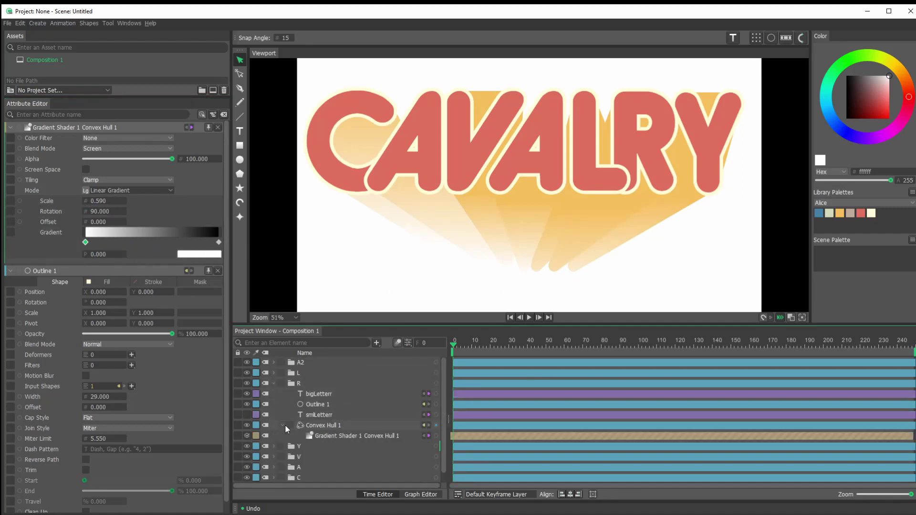
click(328, 436)
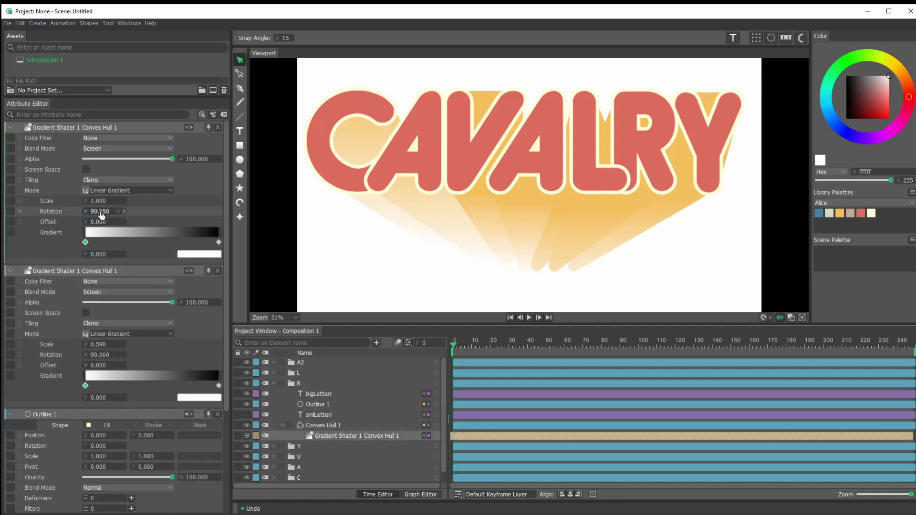
mouse_move(97, 204)
mouse_down()
mouse_move(117, 202)
mouse_move(84, 205)
mouse_up()
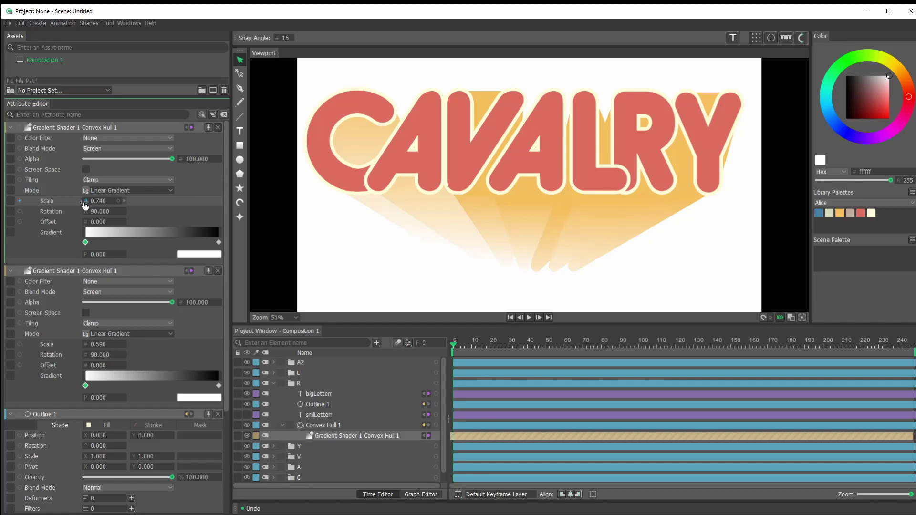
drag(374, 423, 274, 382)
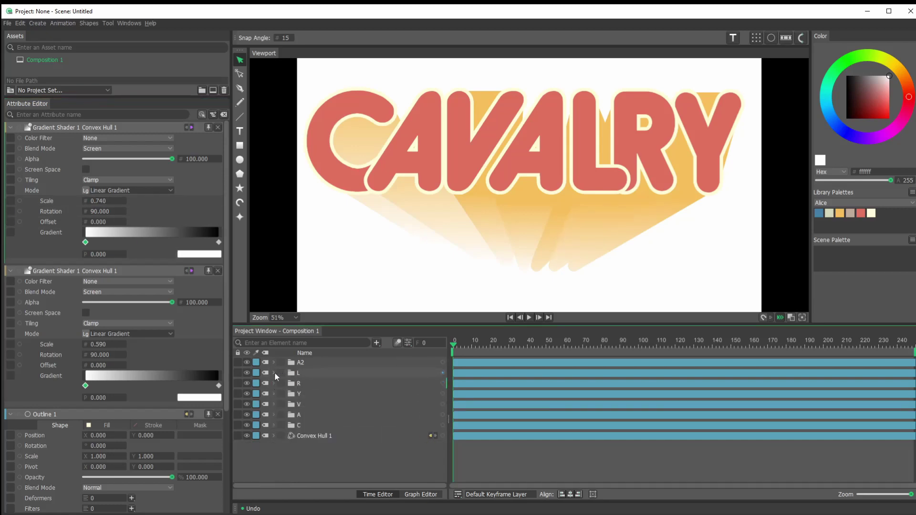
- Set the gradient shader scale to 0.770 on the L's Convex Hull 1 at the bottom of the layer stack
click(274, 373)
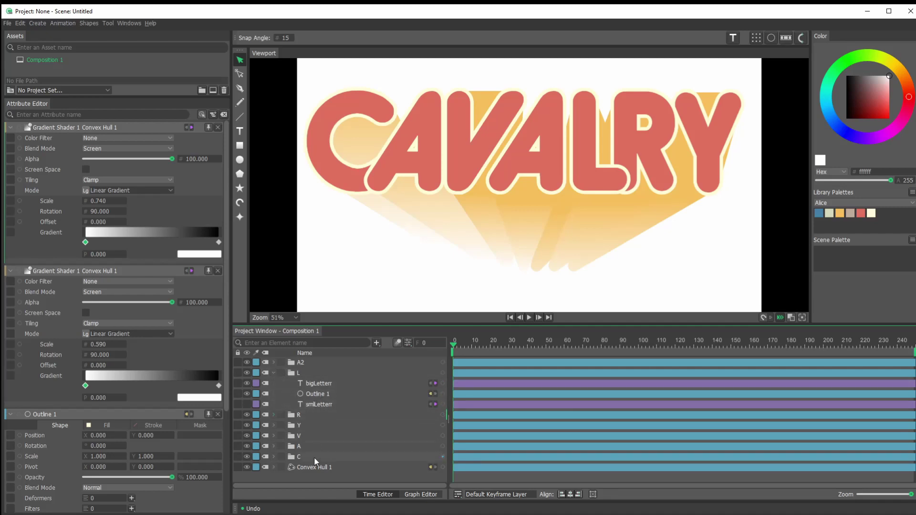
click(273, 467)
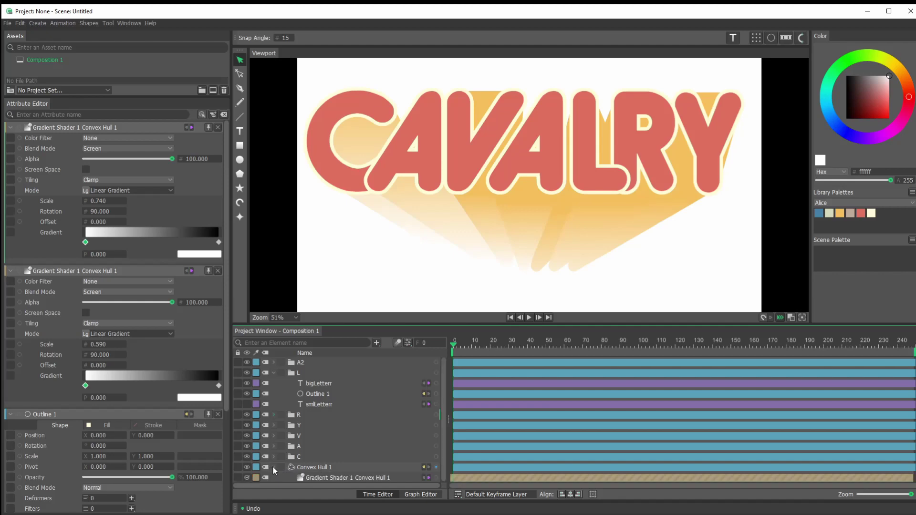
click(323, 478)
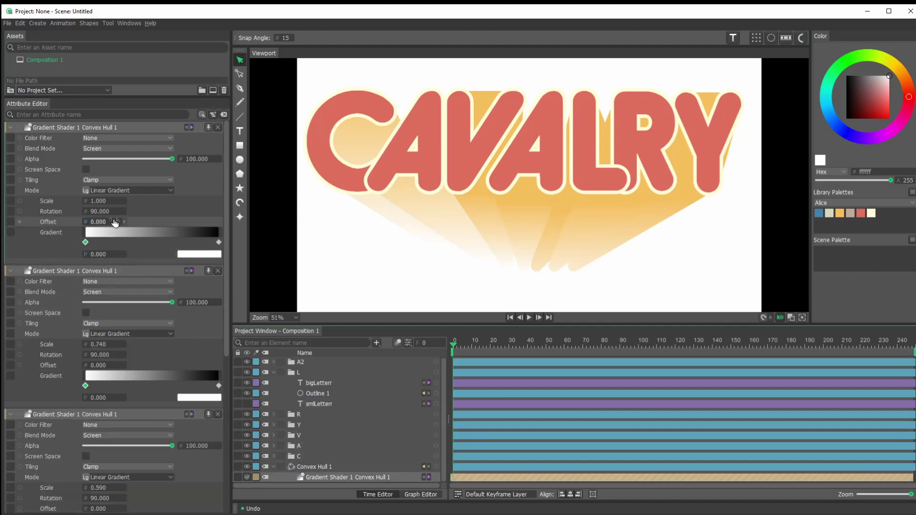
drag(91, 203, 94, 204)
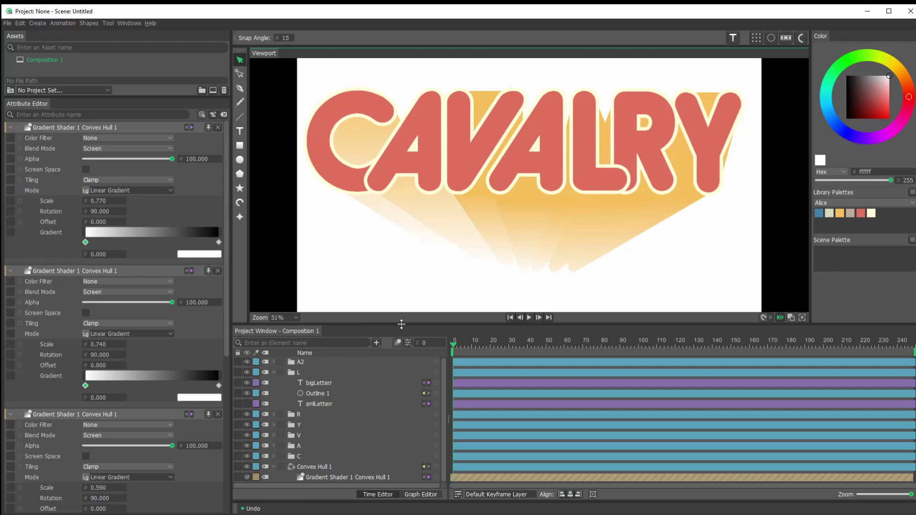
- Enlarge the viewport by shrinking the layer list and attribute editor, and zoom in on the CAVALRY lettering
drag(402, 324, 401, 381)
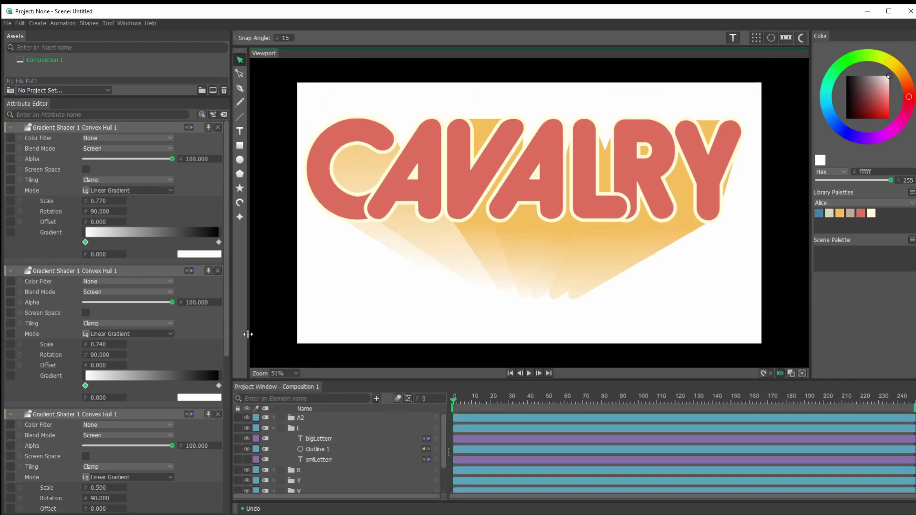
drag(231, 329, 178, 329)
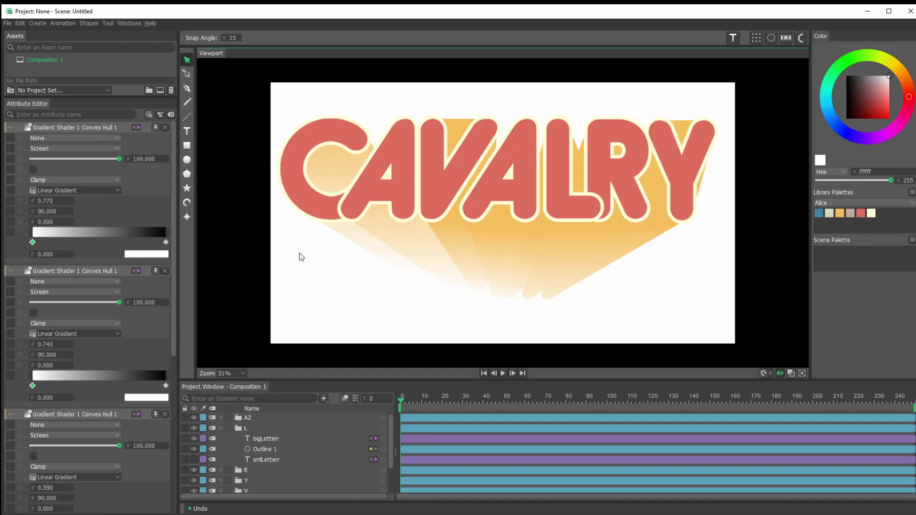
right_click(225, 115)
click(237, 125)
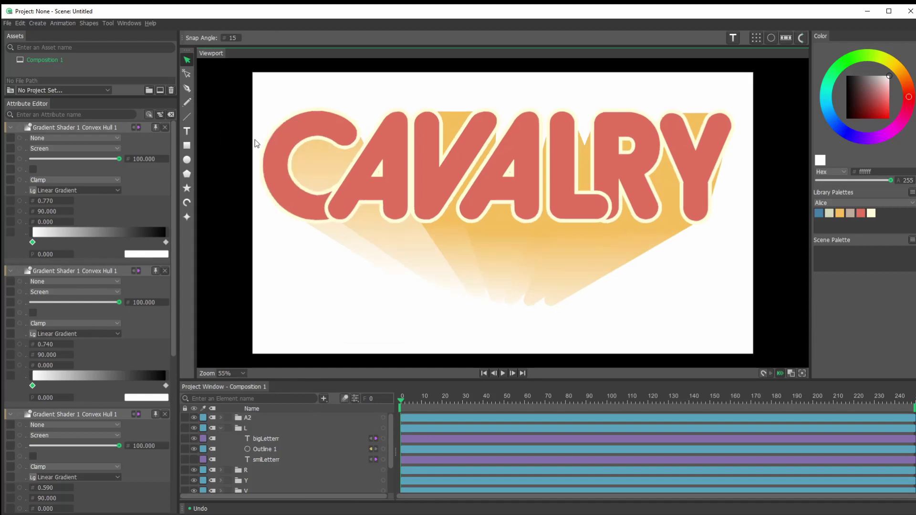
scroll(579, 202, up, 2)
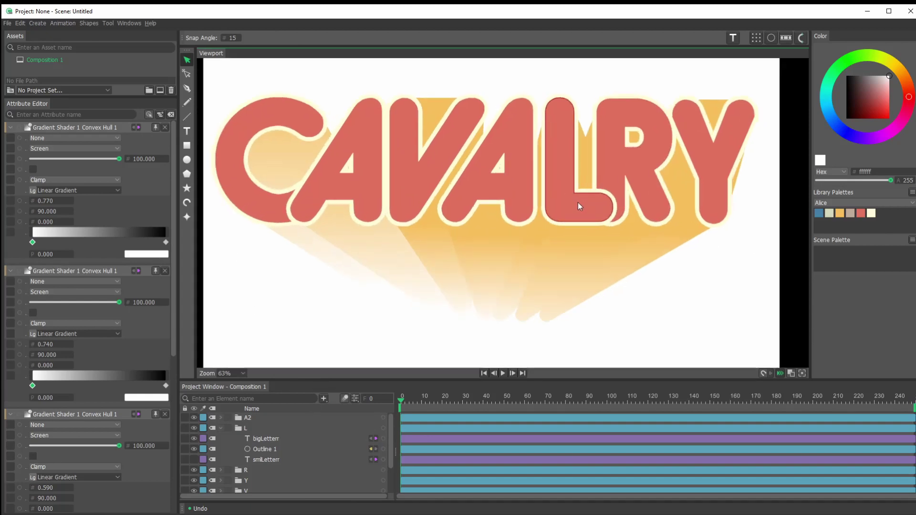
scroll(578, 202, down, 2)
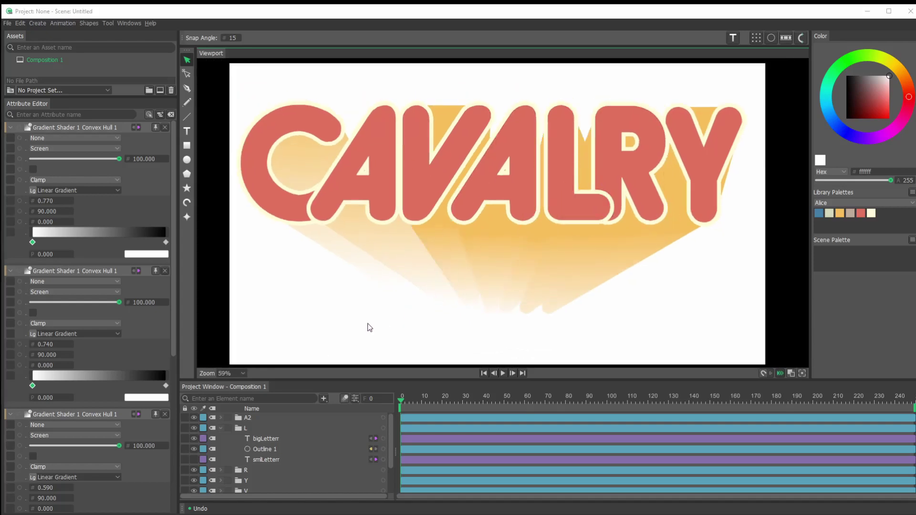
- Check which extrusion Convex Hull 1 at the bottom of the layer stack belongs to, and clear the selection
click(303, 481)
scroll(262, 476, down, 2)
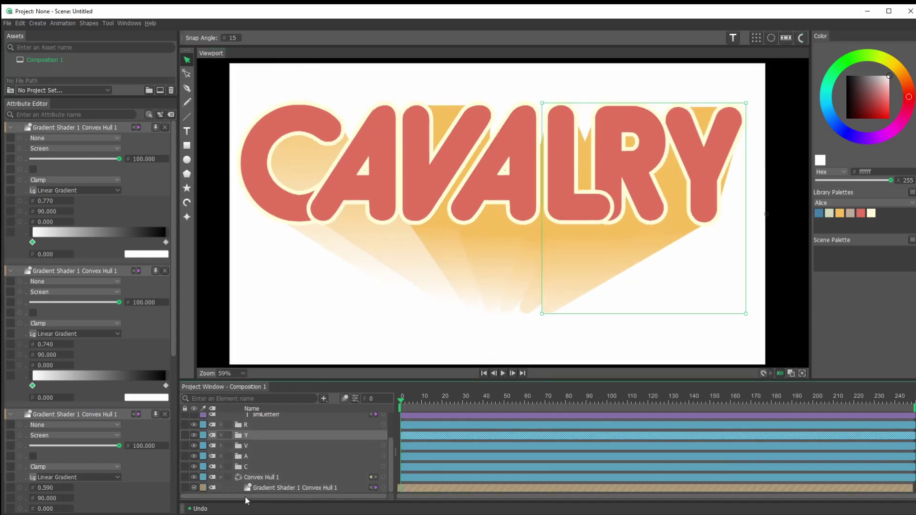
click(265, 479)
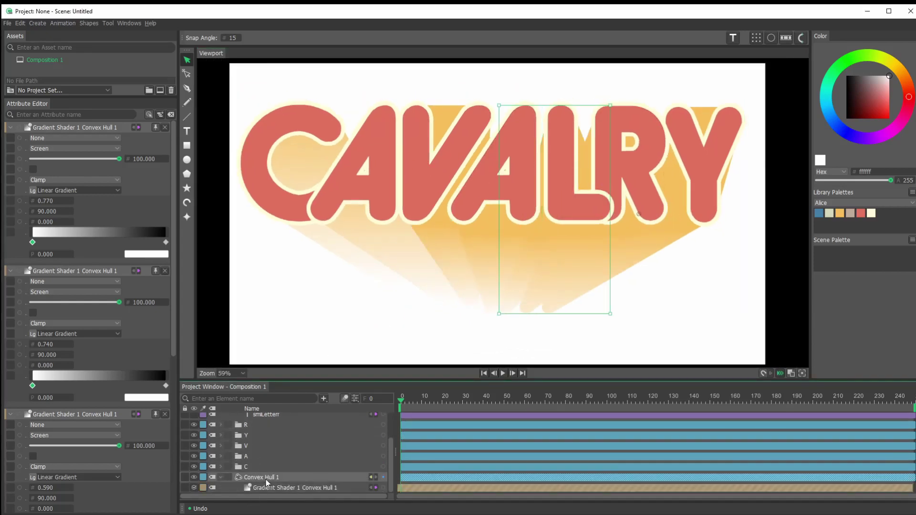
click(782, 299)
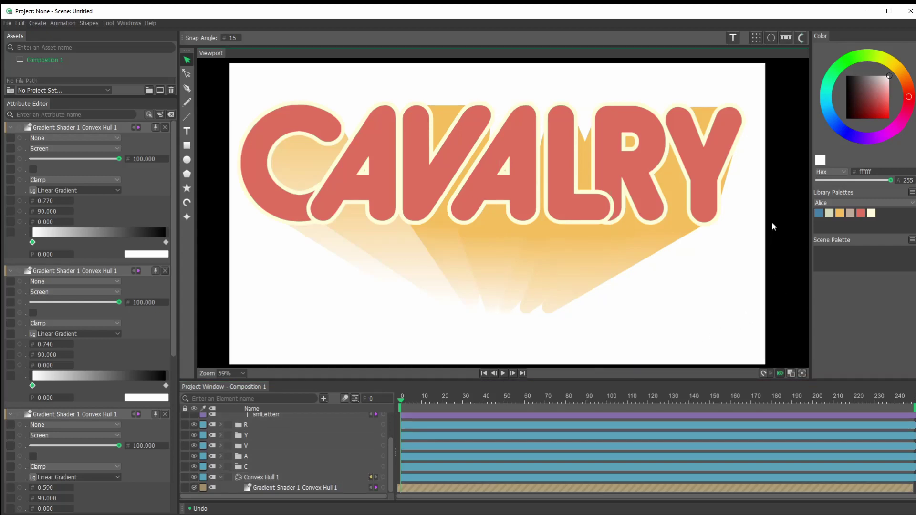